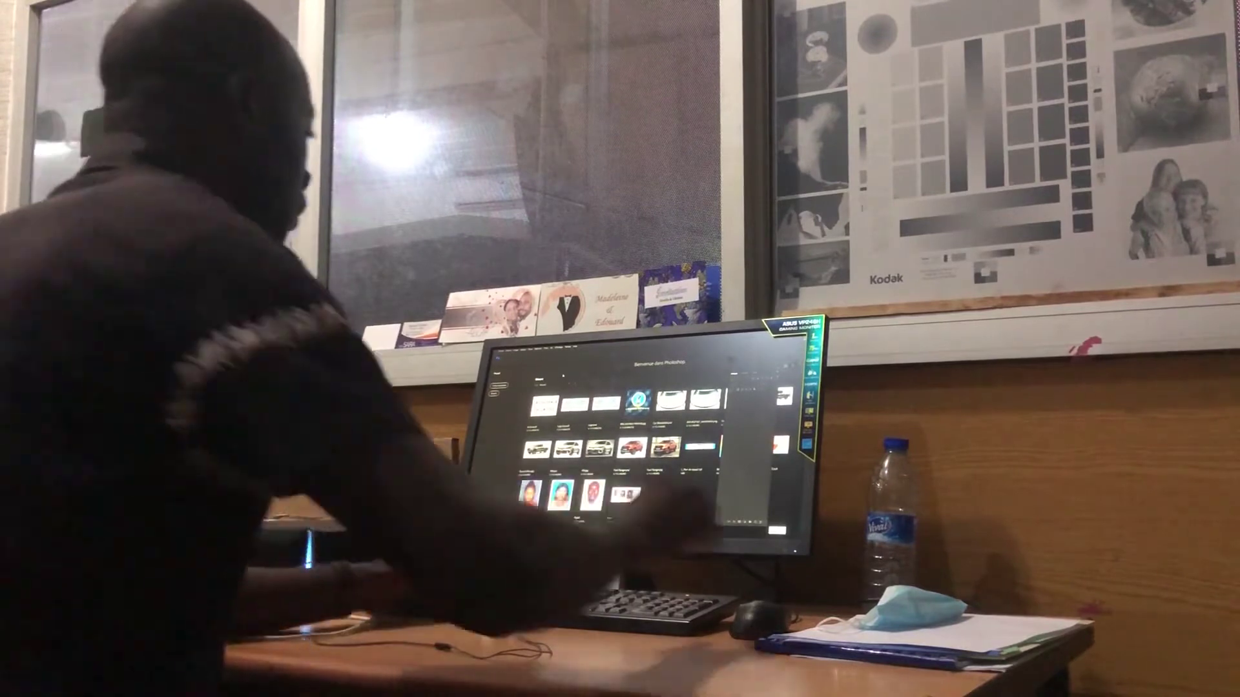
# Check the Toys N More logo photo and requested 10x10 cm size in the WhatsApp chat, and return to Illustrator.
pyautogui.hotkey('alt', 'Tab')
pyautogui.hotkey('alt', 'Tab')
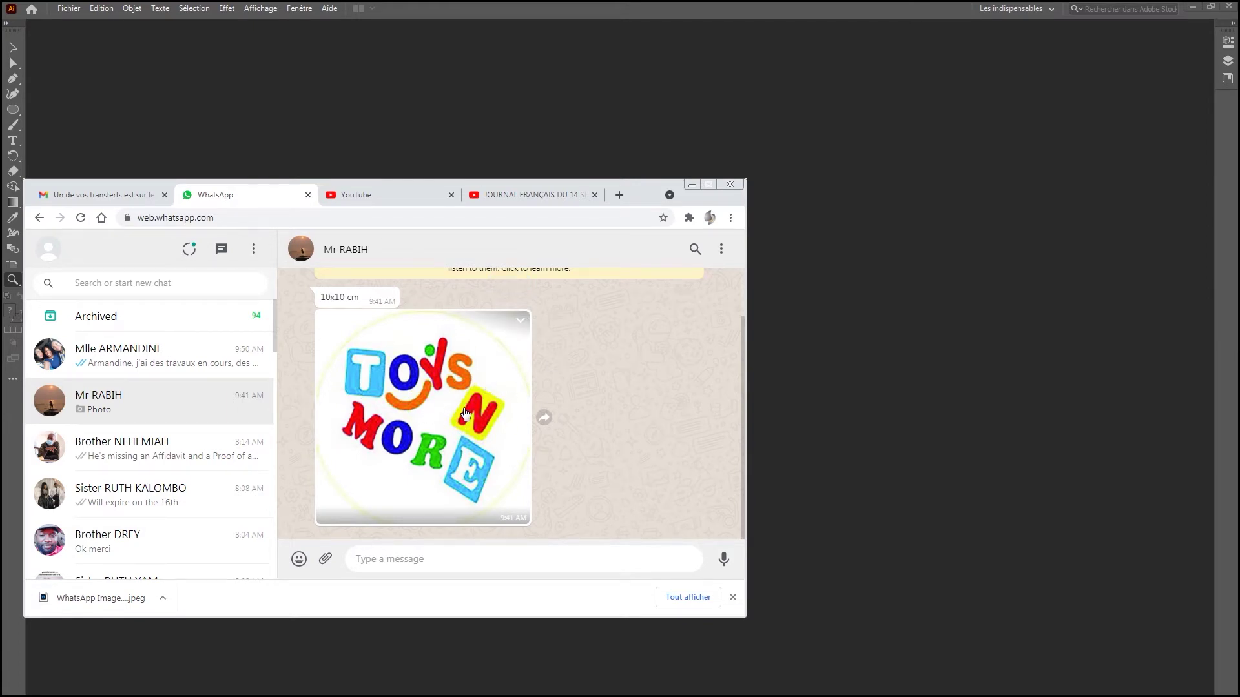
pyautogui.hotkey('ctrl', 'j')
pyautogui.click(276, 371)
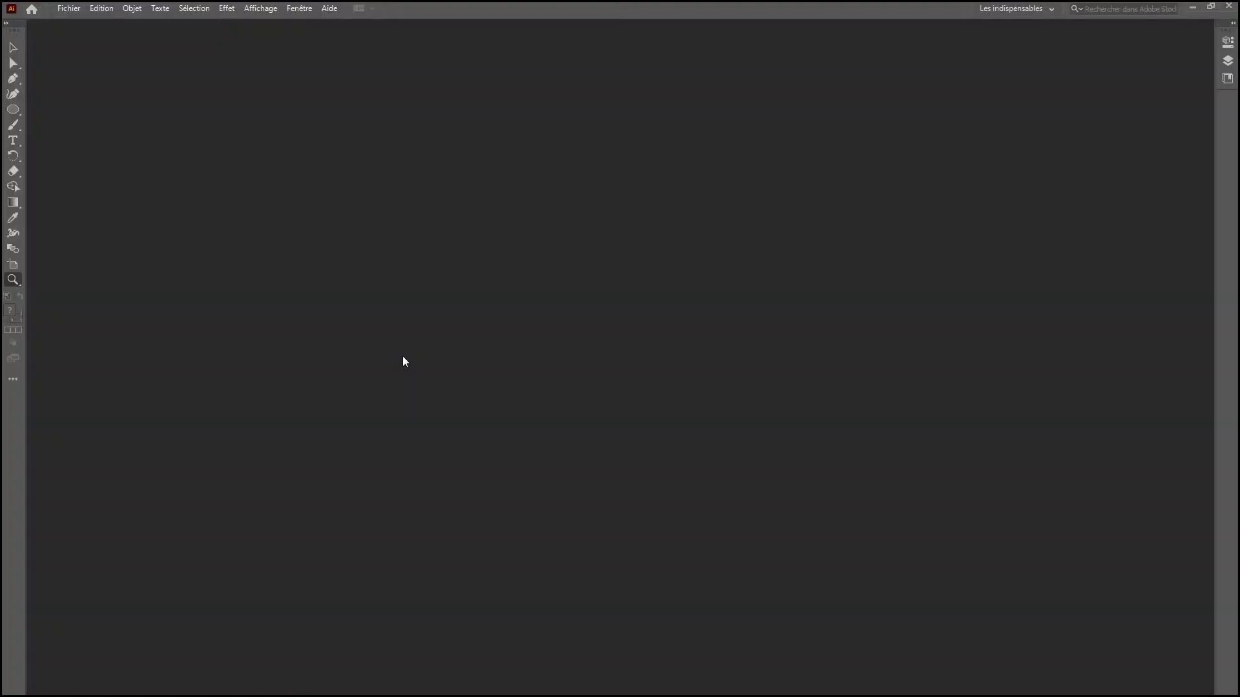
# Create a new one-artboard document measuring 10 x 10 cm.
pyautogui.click(64, 10)
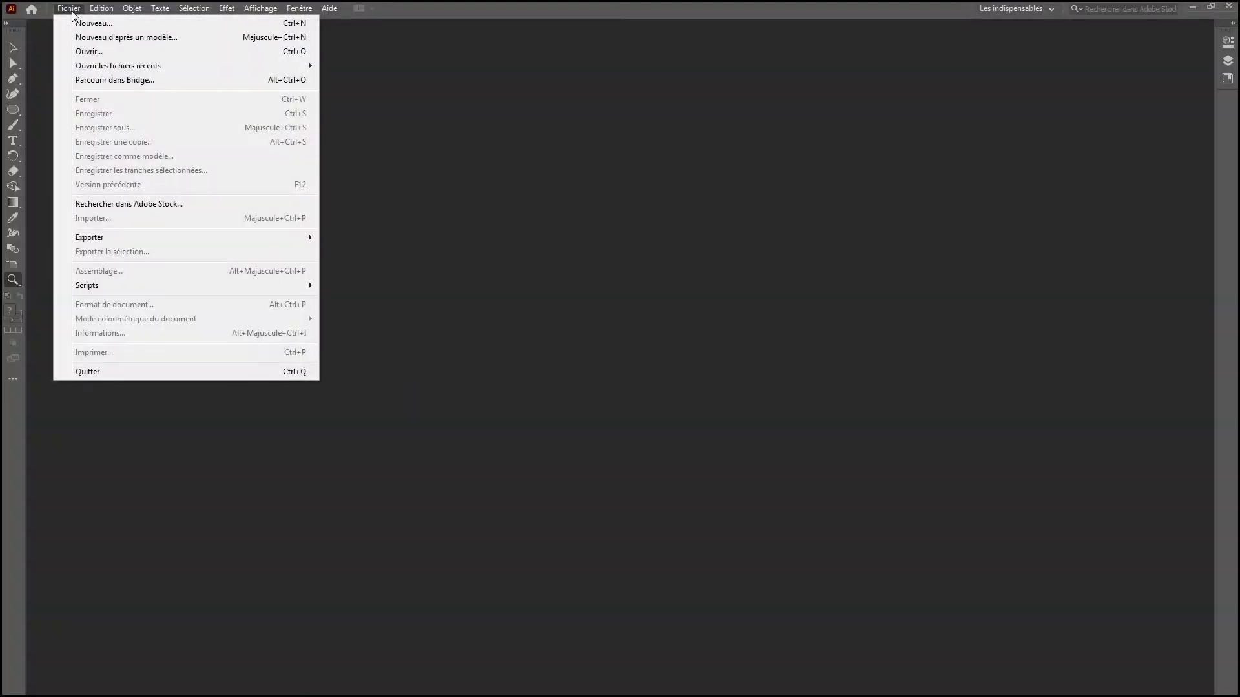
pyautogui.click(106, 24)
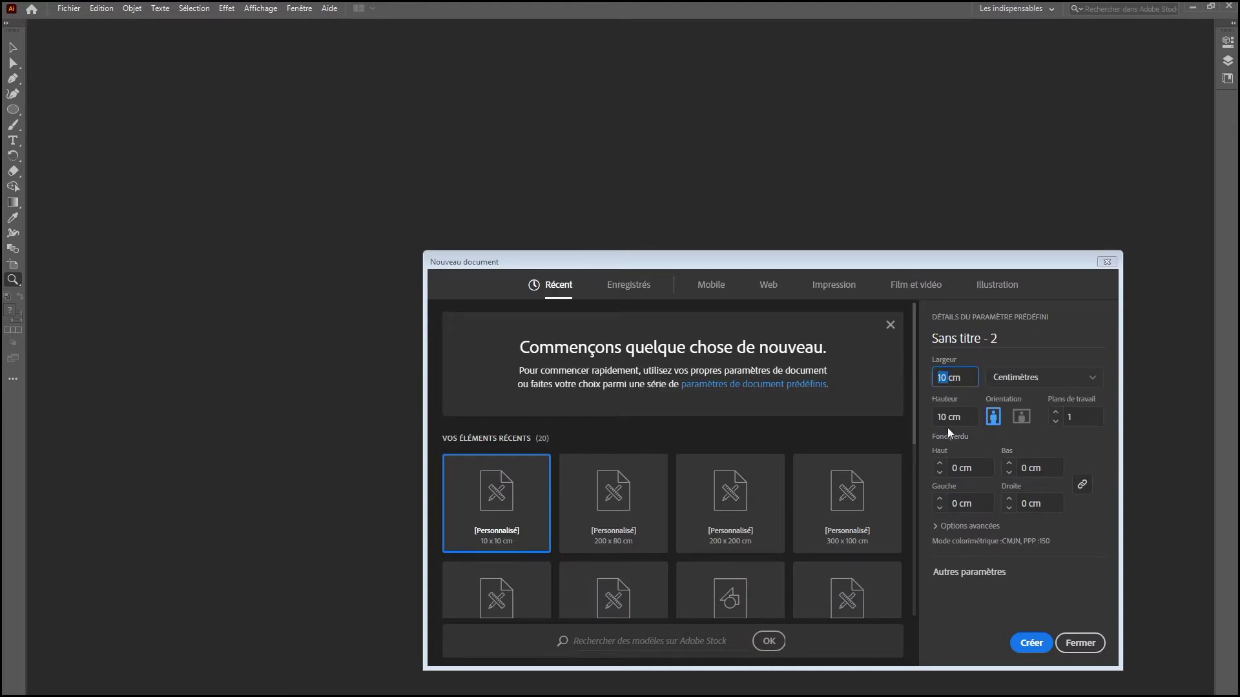
pyautogui.click(1033, 644)
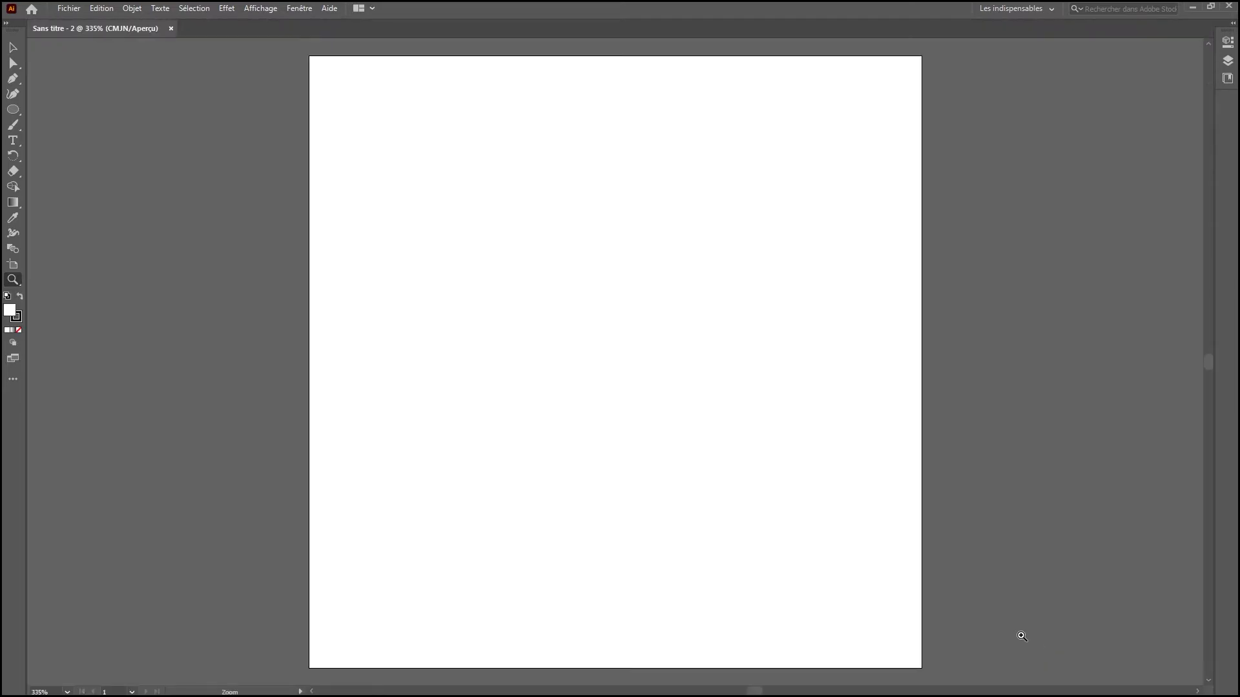
# Place WhatsApp Image 2021-09-14 at 9.41.48 AM from the Téléchargements folder onto the artboard.
pyautogui.hotkey('alt', 'Tab')
pyautogui.hotkey('alt', 'Tab')
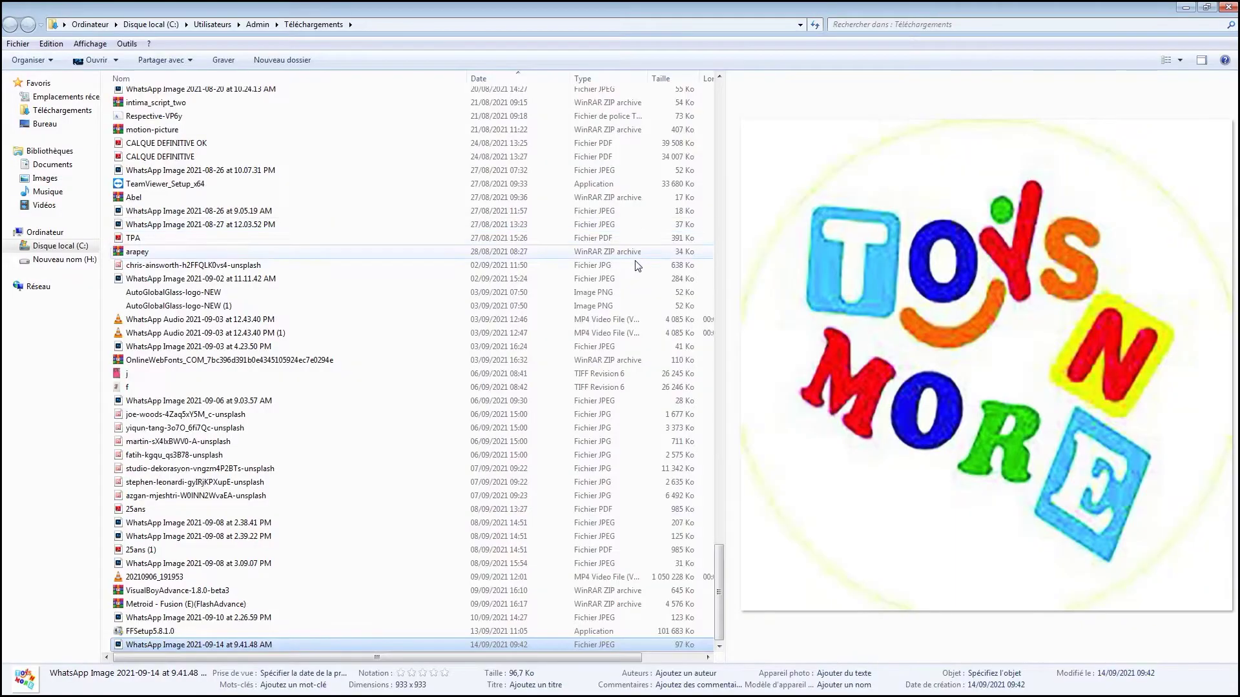
pyautogui.doubleClick(435, 20)
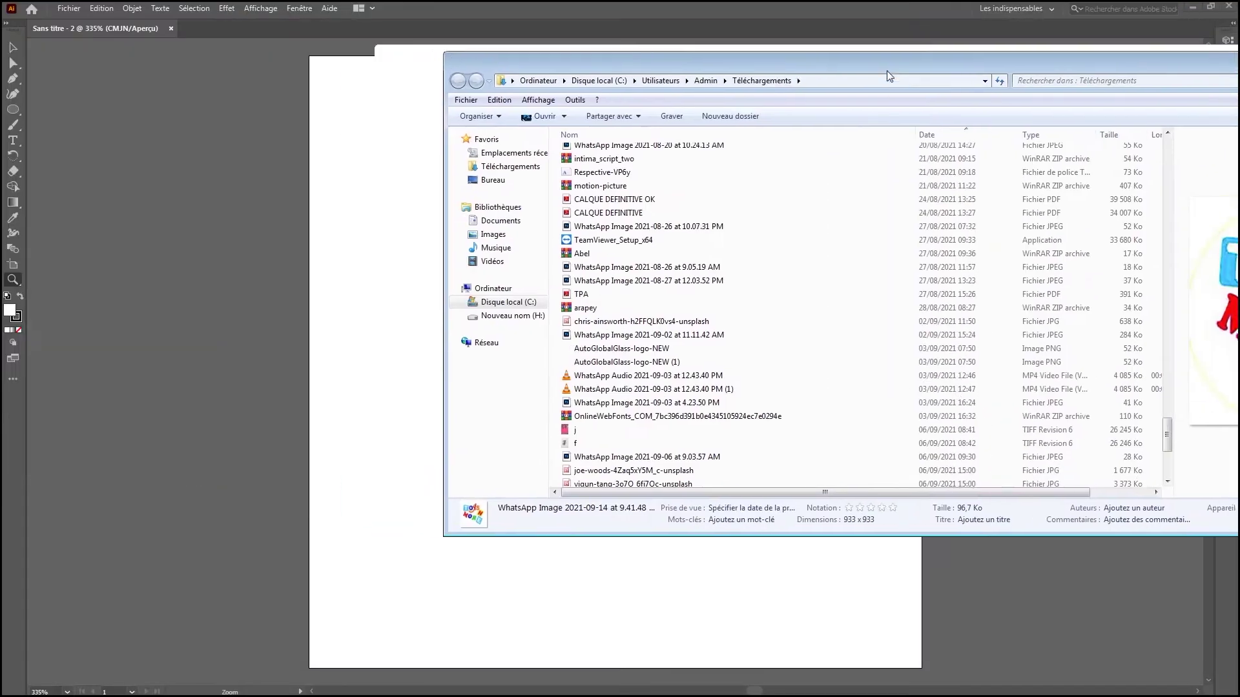
pyautogui.scroll(-6, 699, 378)
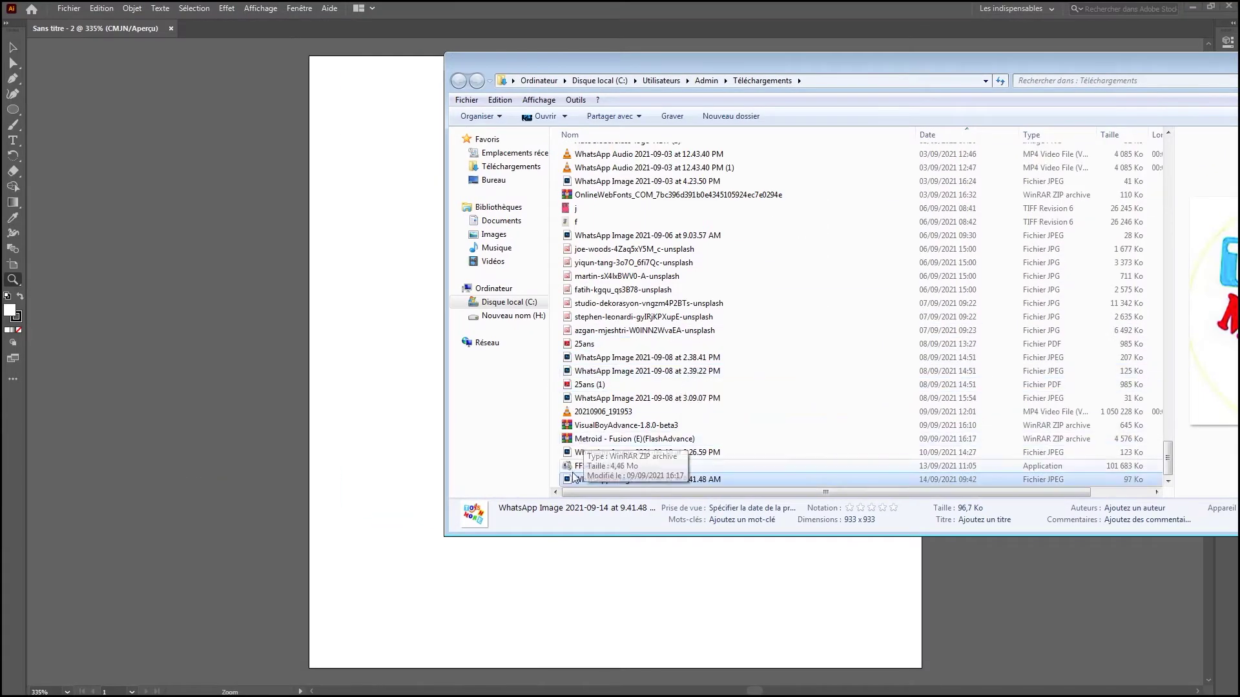
pyautogui.moveTo(577, 479); pyautogui.dragTo(416, 395)
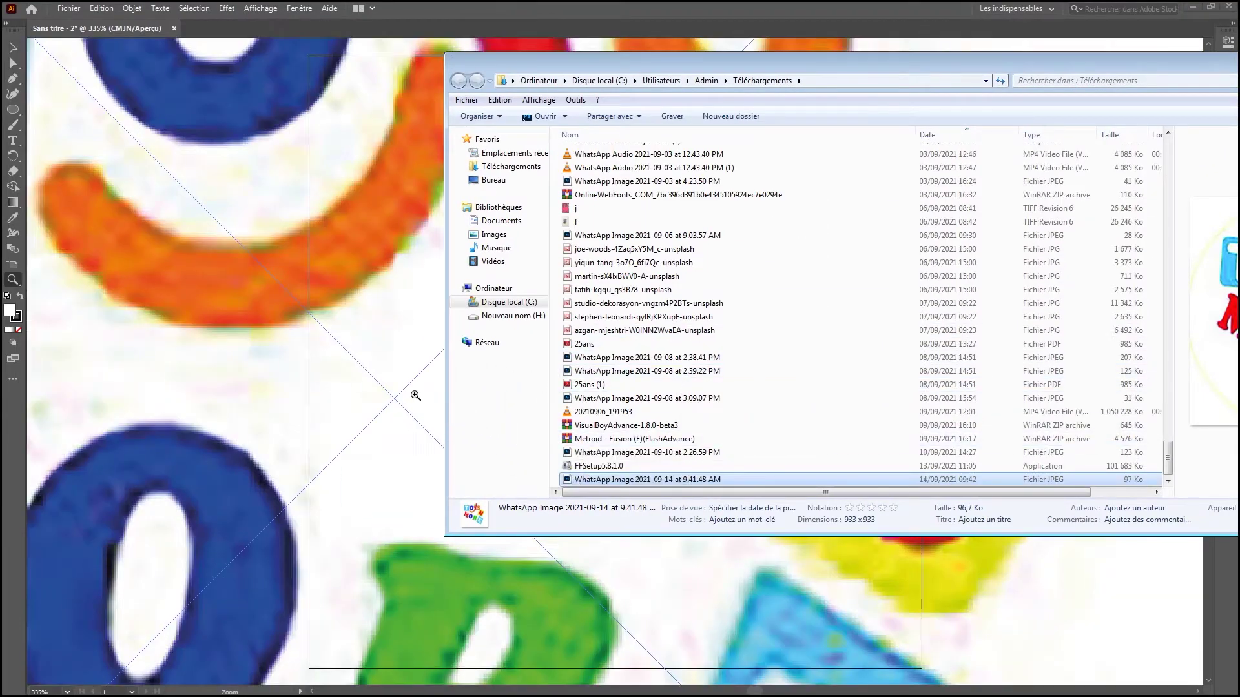
pyautogui.click(368, 365)
# Scale the placed logo image down and position it to fit the 10 x 10 cm artboard.
pyautogui.keyDown('alt'); pyautogui.click(624, 392); pyautogui.keyUp('alt')
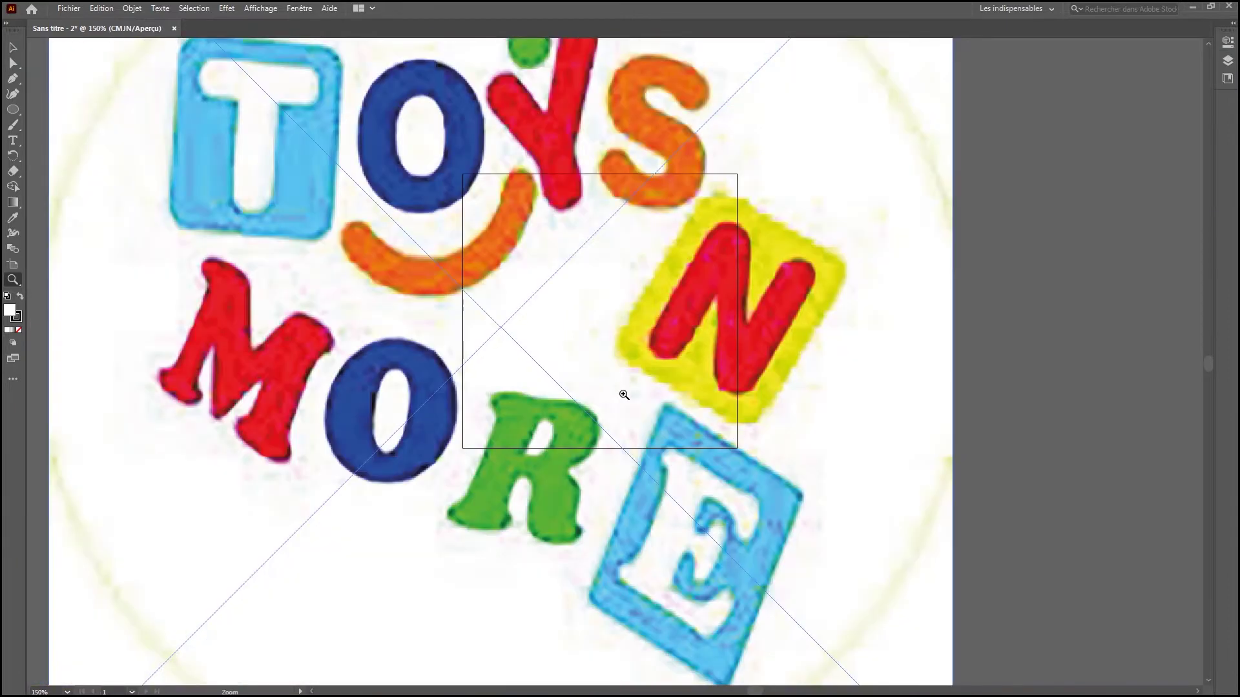
pyautogui.keyDown('alt'); pyautogui.click(623, 394); pyautogui.keyUp('alt')
pyautogui.keyDown('alt'); pyautogui.click(641, 387); pyautogui.keyUp('alt')
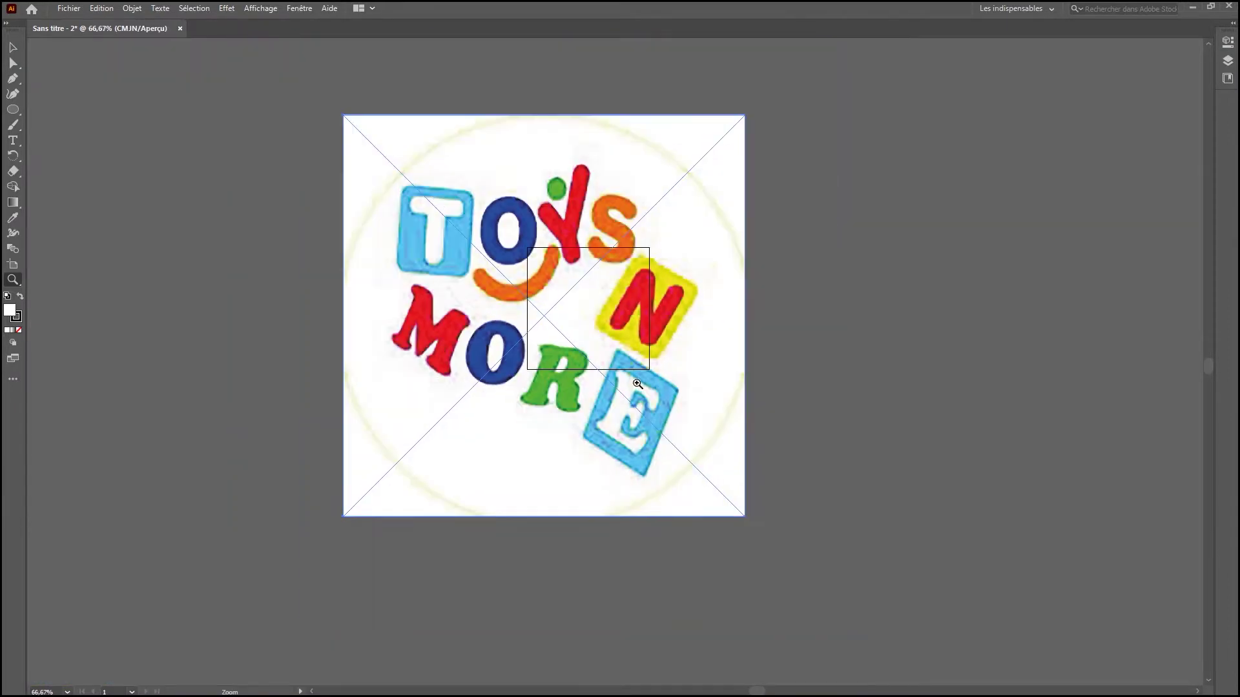
pyautogui.moveTo(743, 118); pyautogui.dragTo(685, 388)
pyautogui.press('z')
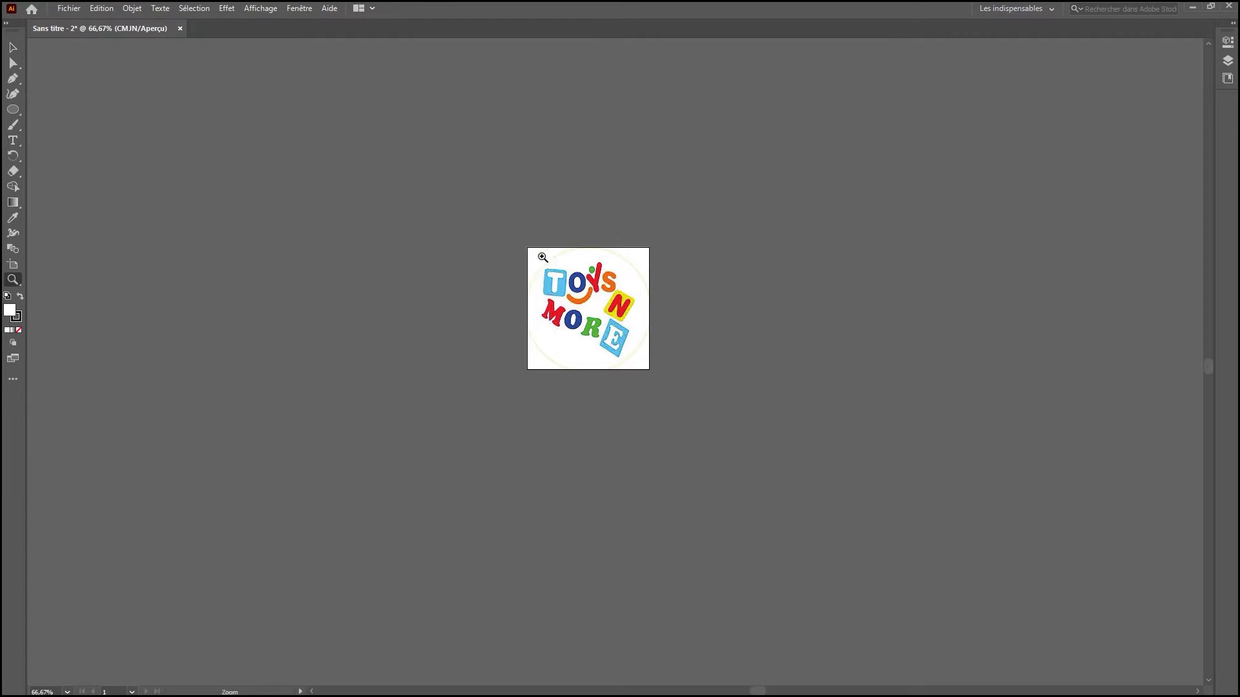
# Draw a rectangle about 1.7 x 2.3 cm over the light blue T block and remove its fill and stroke.
pyautogui.moveTo(627, 350); pyautogui.dragTo(652, 364)
pyautogui.moveTo(415, 162); pyautogui.dragTo(594, 377)
pyautogui.moveTo(687, 343); pyautogui.dragTo(530, 313)
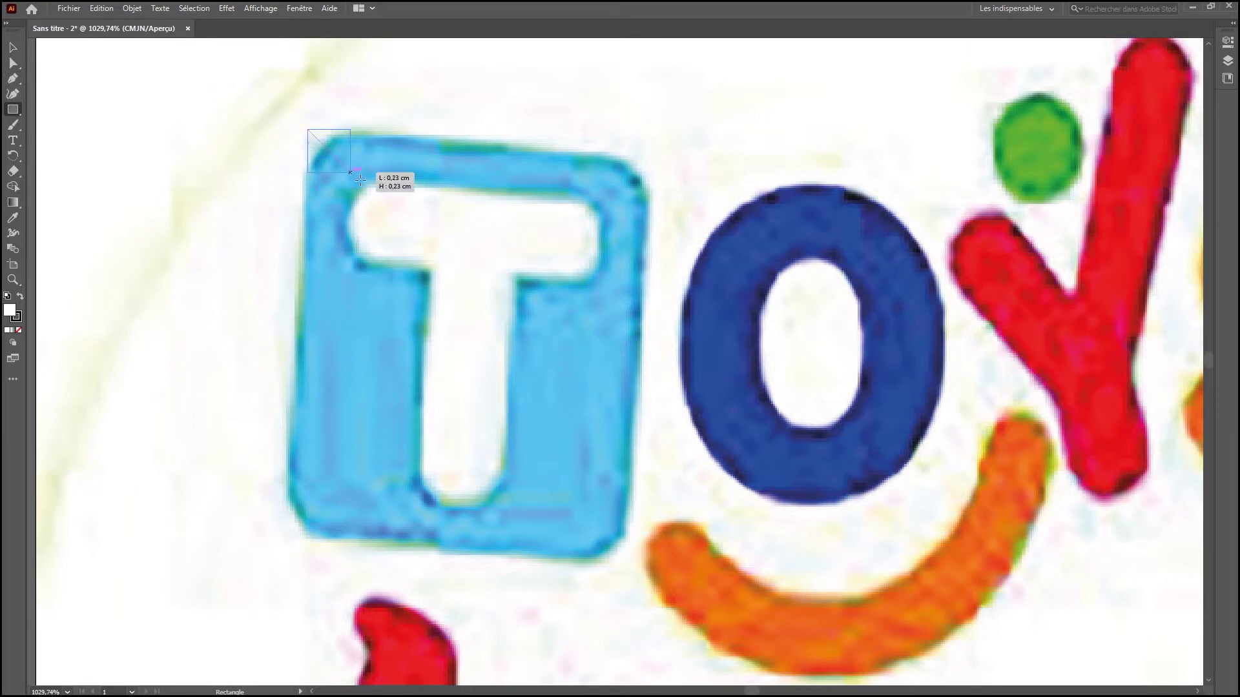
pyautogui.moveTo(359, 180)
pyautogui.mouseDown()
pyautogui.moveTo(601, 543)
pyautogui.moveTo(628, 563)
pyautogui.mouseUp()
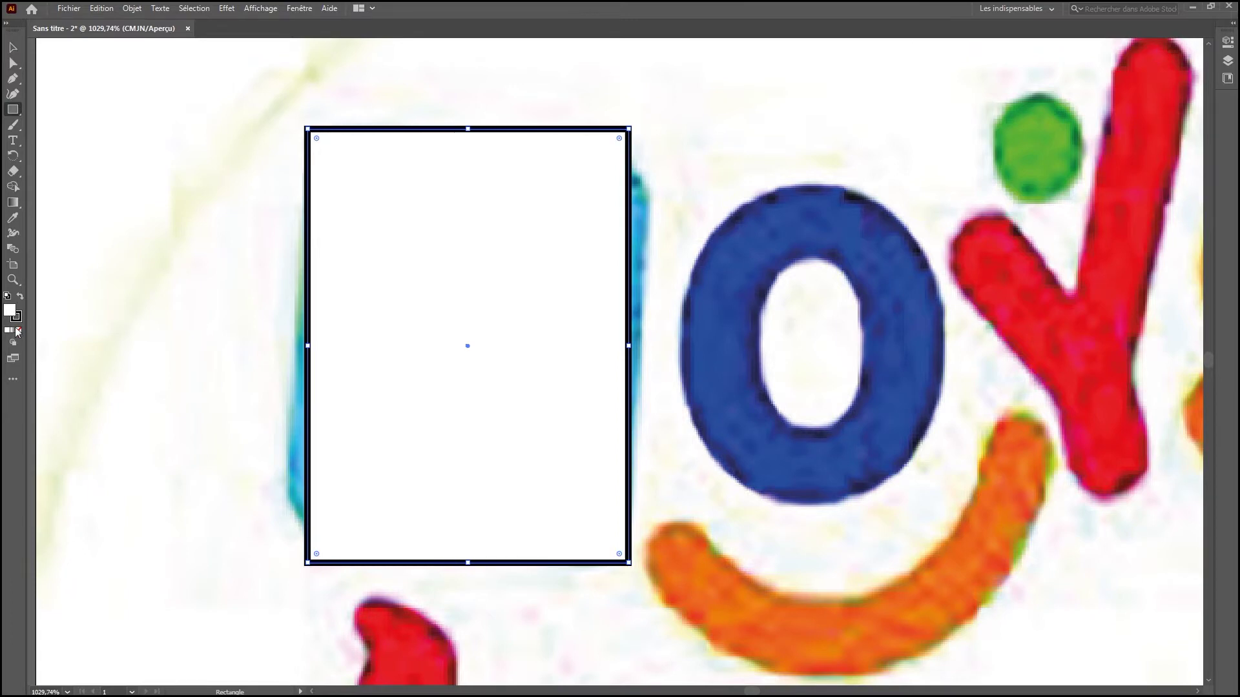
pyautogui.click(19, 331)
pyautogui.click(20, 331)
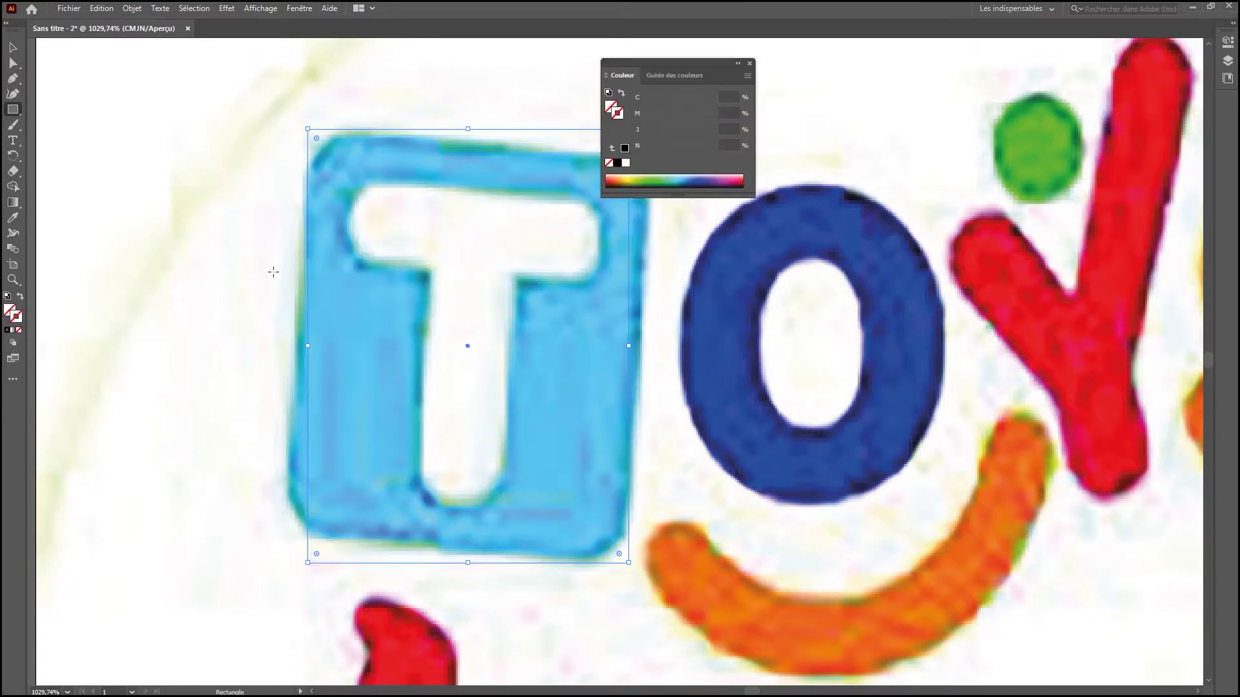
pyautogui.click(749, 63)
# Move the rectangle's upper-right and lower-left anchor points to match the tilted edges of the blue T block.
pyautogui.press('a')
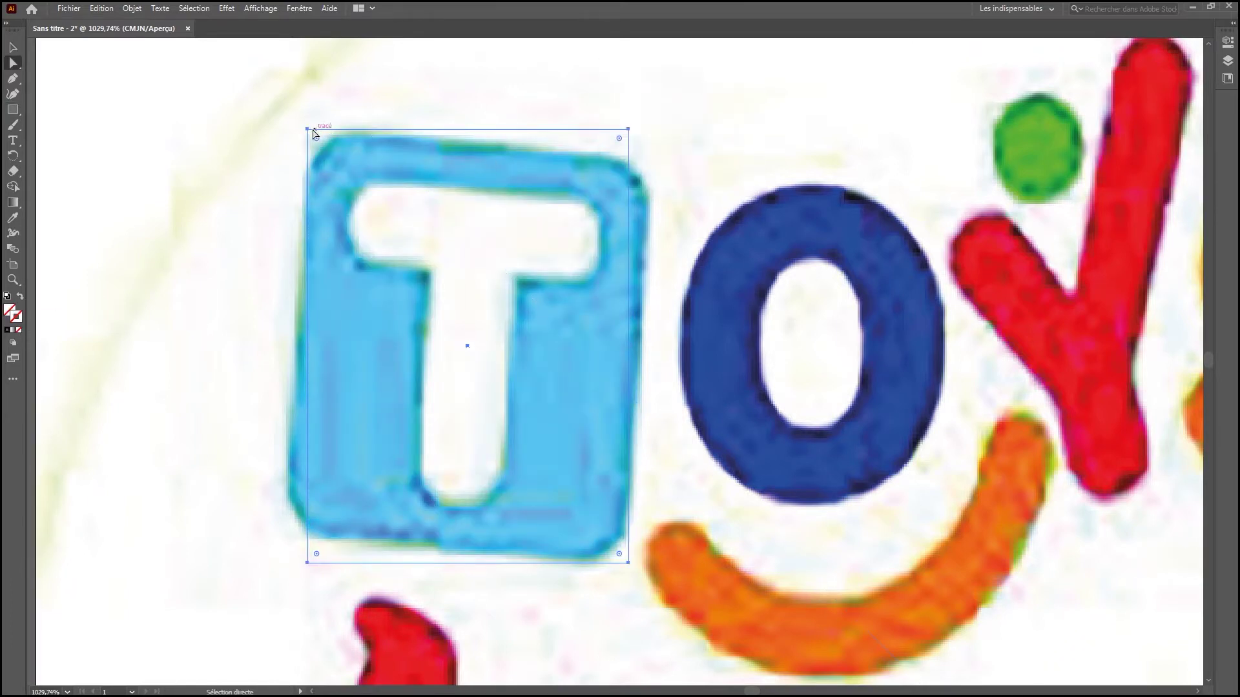
pyautogui.click(308, 131)
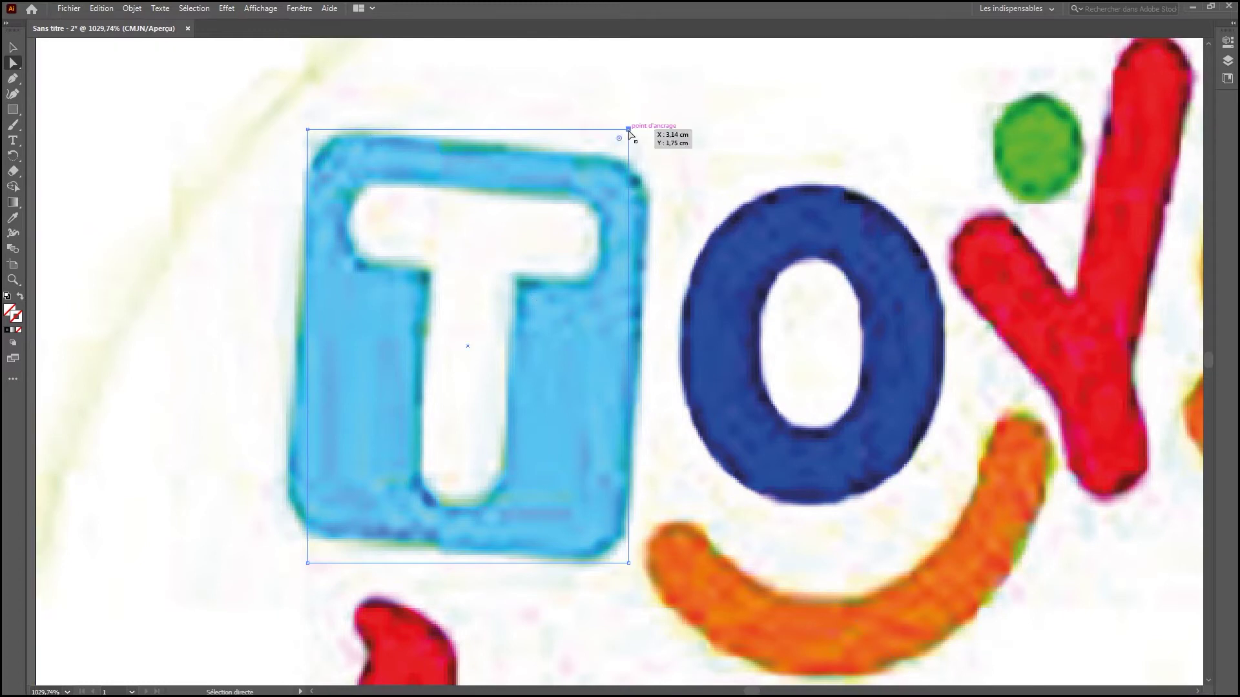
pyautogui.moveTo(629, 129); pyautogui.dragTo(649, 156)
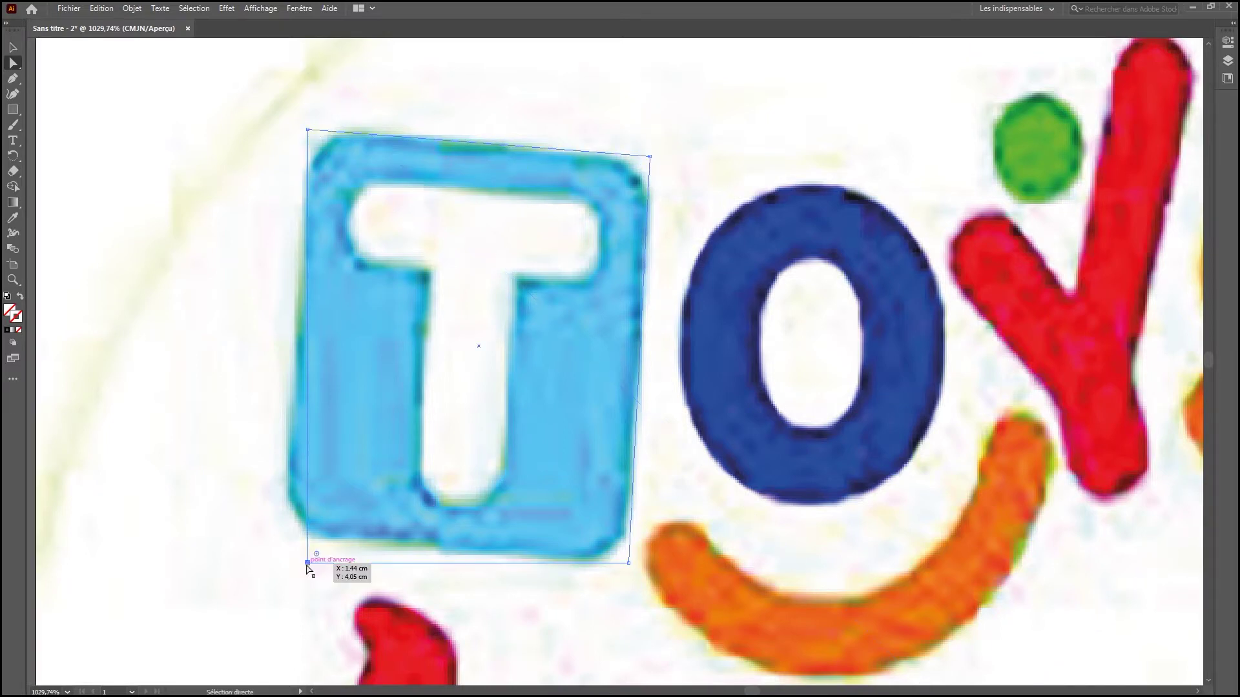
pyautogui.moveTo(307, 565); pyautogui.dragTo(286, 536)
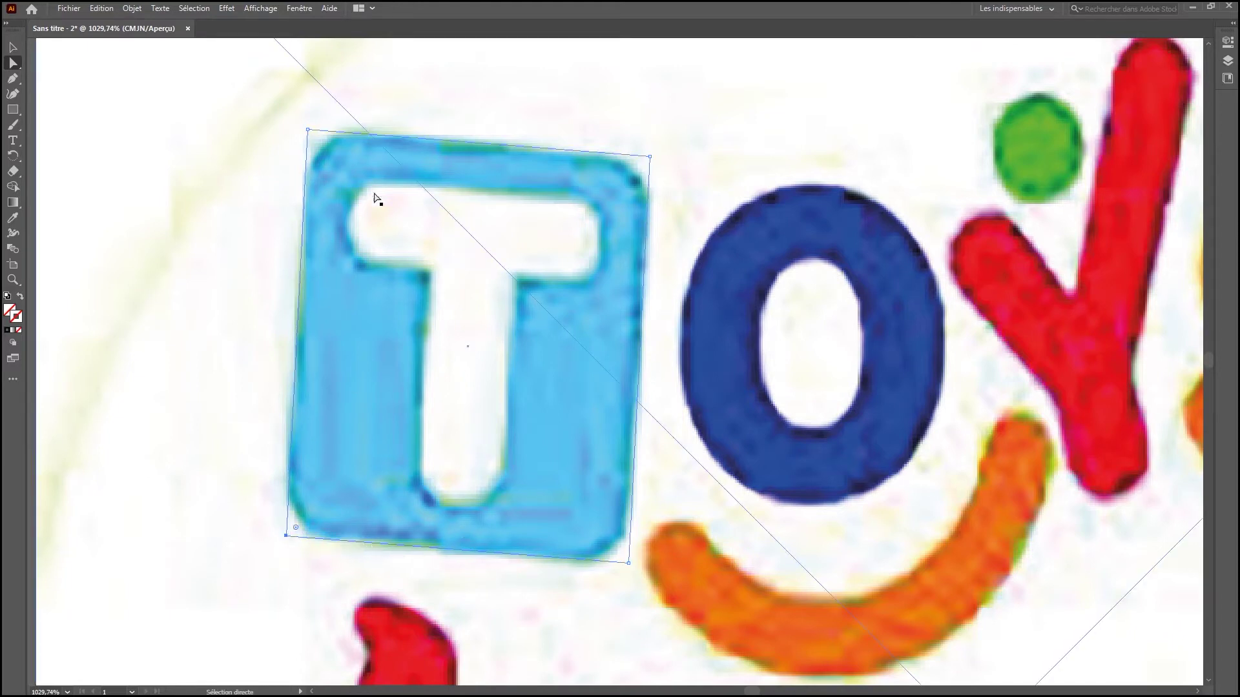
# Try filling the block outline with the light blue sampled from the logo image.
pyautogui.click(379, 314)
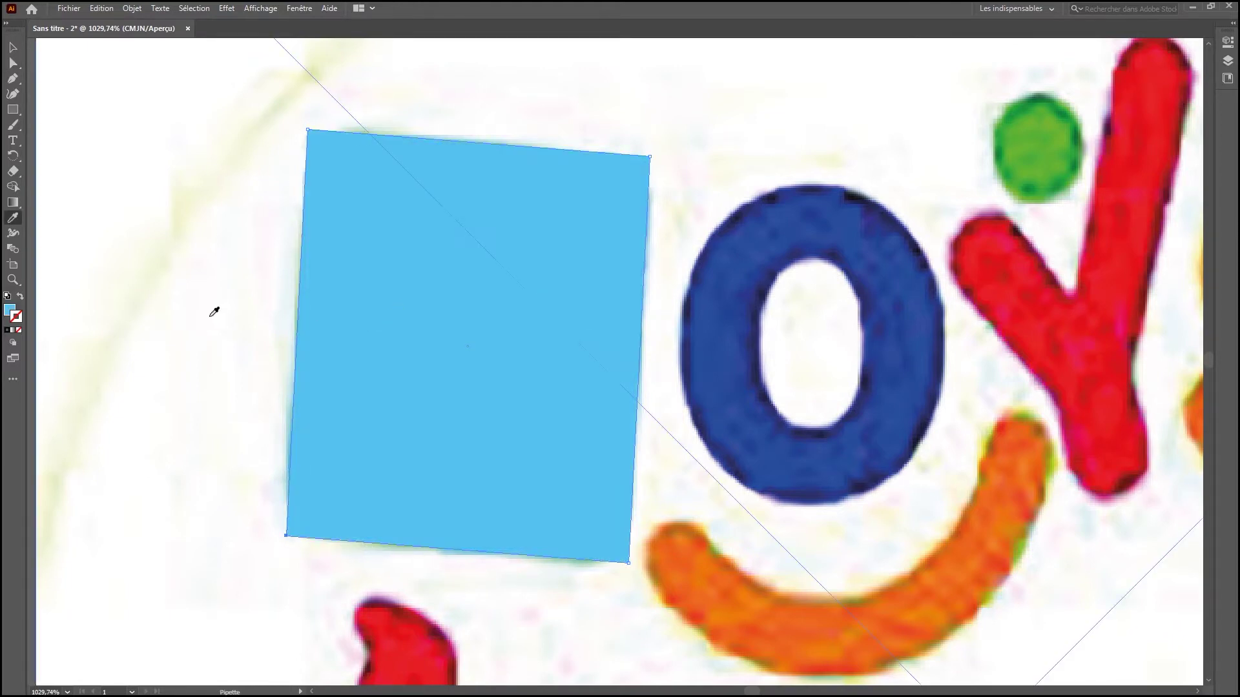
pyautogui.press('a')
pyautogui.hotkey('ctrl', 'z')
# Round the block outline's corners, and draw a rectangle over the T's crossbar with a duplicate just below it.
pyautogui.moveTo(319, 147); pyautogui.dragTo(586, 262)
pyautogui.press('m')
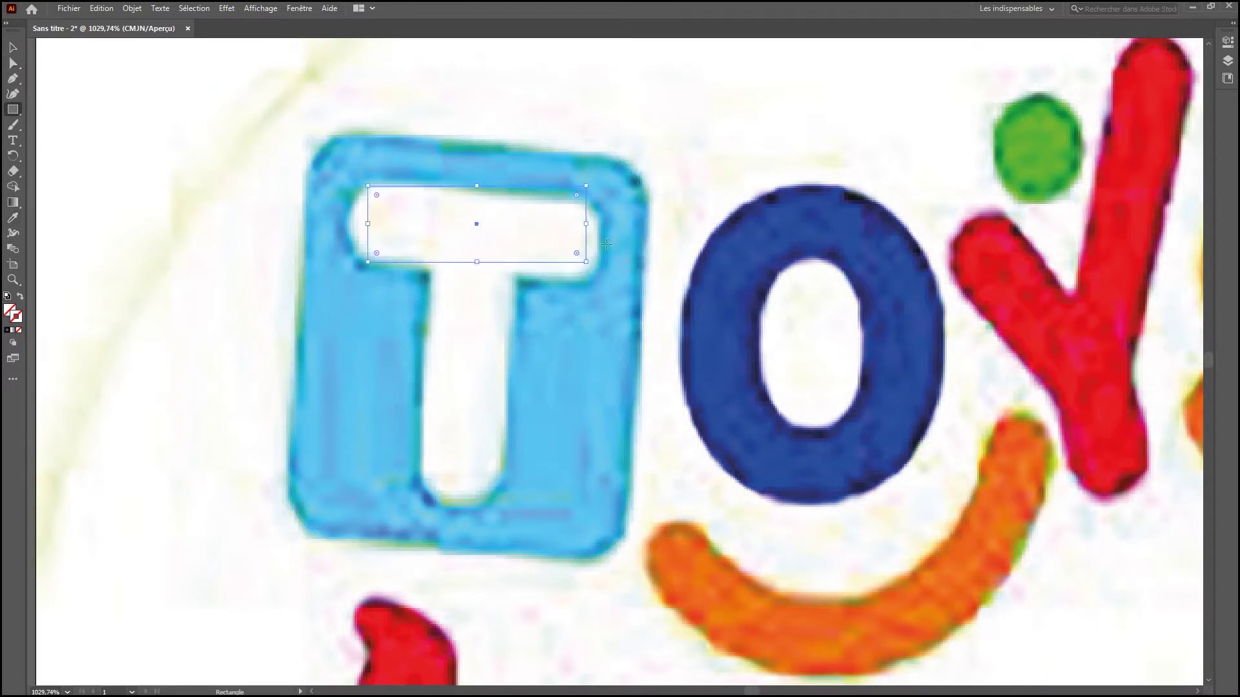
pyautogui.press('v')
pyautogui.keyDown('alt'); pyautogui.moveTo(497, 262); pyautogui.dragTo(505, 351); pyautogui.keyUp('alt')
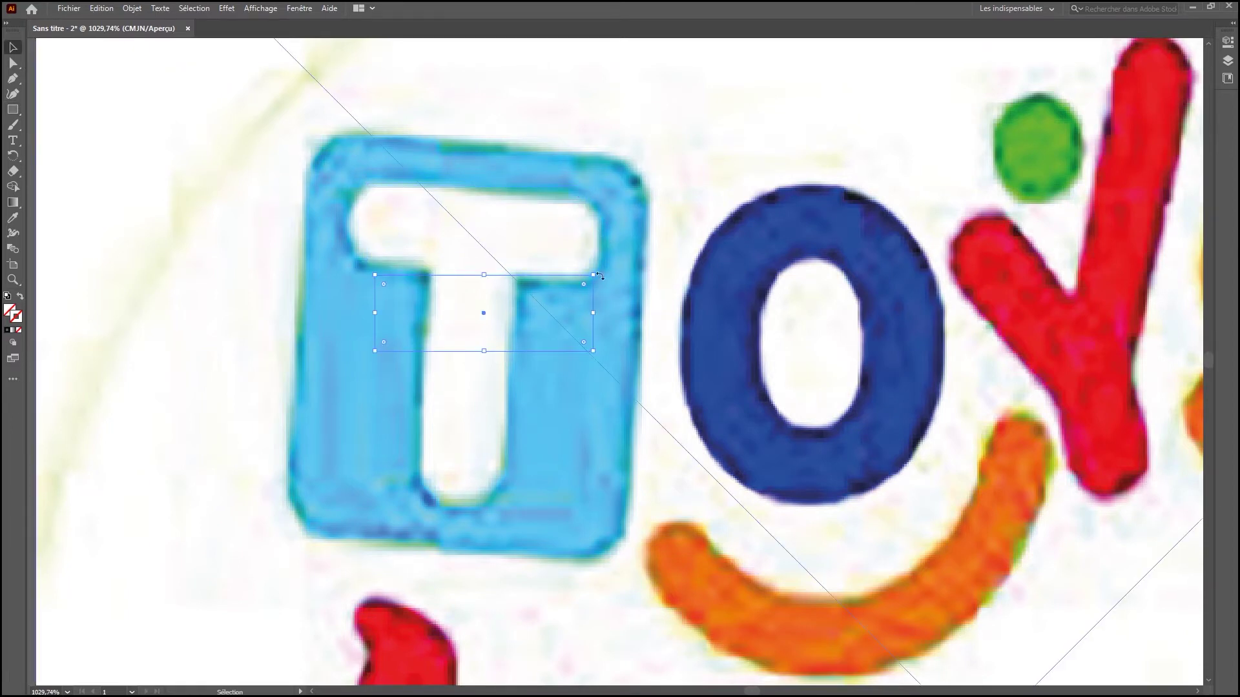
# Fill the crossbar rectangle and its copy with the off-white sampled from the letter T in the image.
pyautogui.click(368, 253)
pyautogui.press('i')
pyautogui.click(361, 223)
pyautogui.press('v')
pyautogui.click(592, 277)
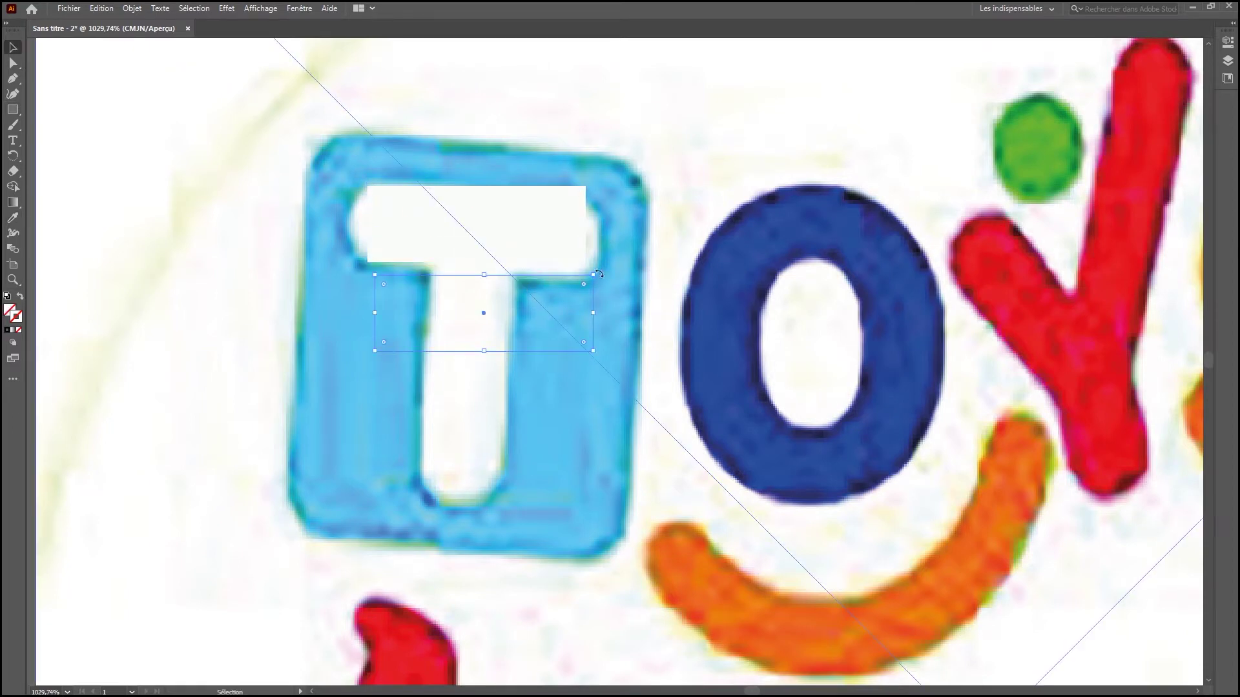
pyautogui.press('i')
pyautogui.click(557, 236)
# Rotate the copied rectangle 90° into the T's stem, and tilt and position both rectangles over the letter in the image.
pyautogui.press('v')
pyautogui.keyDown('shift'); pyautogui.moveTo(610, 278); pyautogui.dragTo(541, 439); pyautogui.keyUp('shift')
pyautogui.moveTo(502, 344); pyautogui.dragTo(487, 294)
pyautogui.keyDown('shift'); pyautogui.click(552, 226); pyautogui.keyUp('shift')
pyautogui.moveTo(594, 185); pyautogui.dragTo(609, 199)
pyautogui.moveTo(549, 219); pyautogui.dragTo(537, 231)
pyautogui.moveTo(593, 300); pyautogui.dragTo(594, 295)
pyautogui.moveTo(517, 253); pyautogui.dragTo(522, 249)
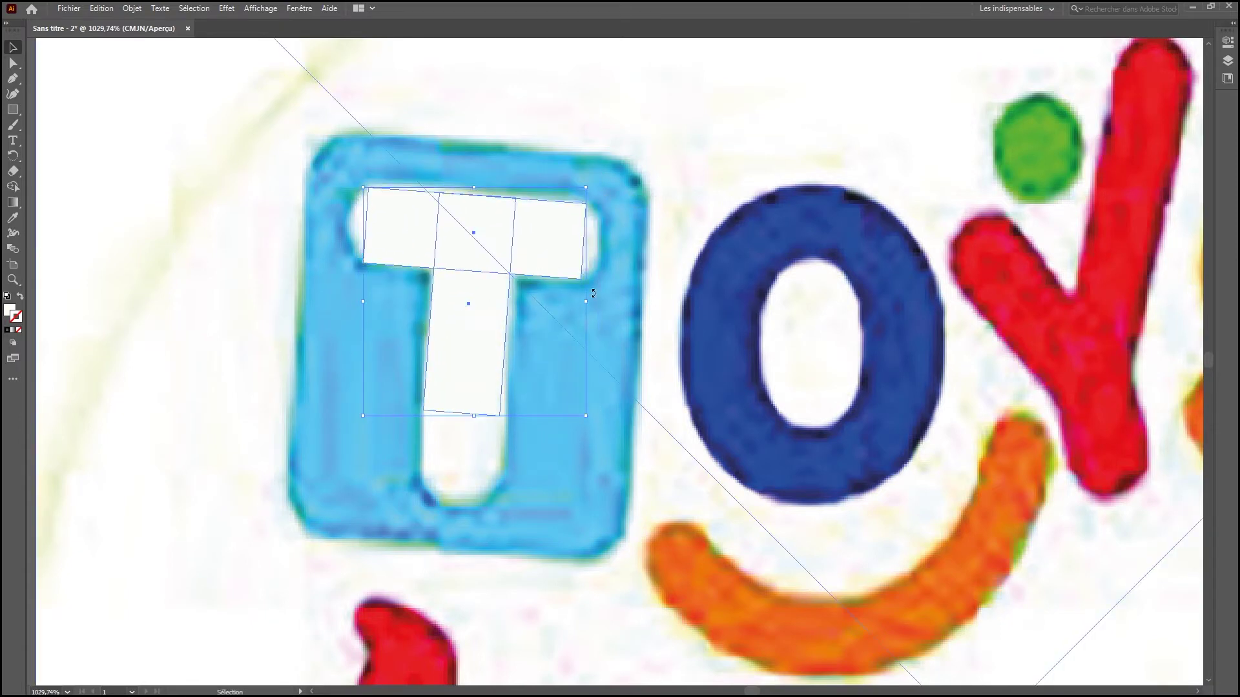
pyautogui.moveTo(593, 295); pyautogui.dragTo(594, 292)
pyautogui.moveTo(489, 251); pyautogui.dragTo(493, 248)
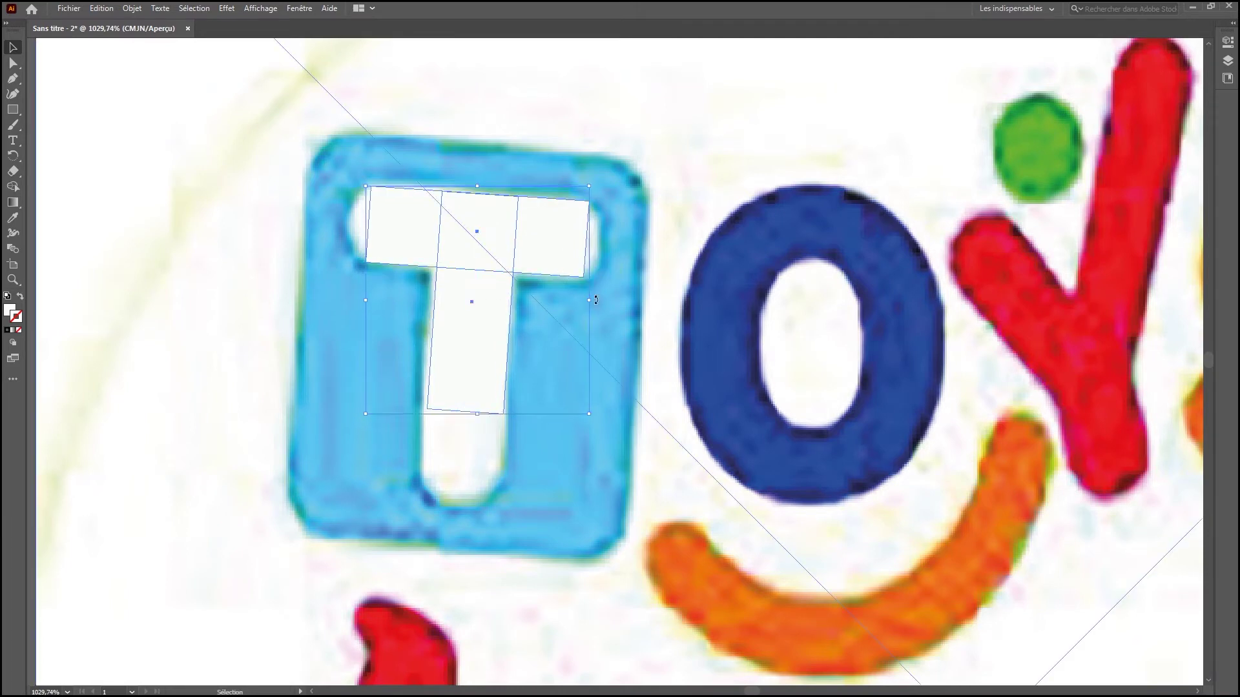
# Widen the crossbar rectangle to the T's side edges and lengthen the stem rectangle to the letter's lower end.
pyautogui.click(589, 255)
pyautogui.click(579, 247)
pyautogui.moveTo(586, 239); pyautogui.dragTo(598, 241)
pyautogui.click(499, 347)
pyautogui.moveTo(465, 412); pyautogui.dragTo(467, 503)
# Remove the fill from the crossbar and stem rectangles.
pyautogui.keyDown('shift'); pyautogui.click(592, 268); pyautogui.keyUp('shift')
pyautogui.press('a')
pyautogui.click(253, 360)
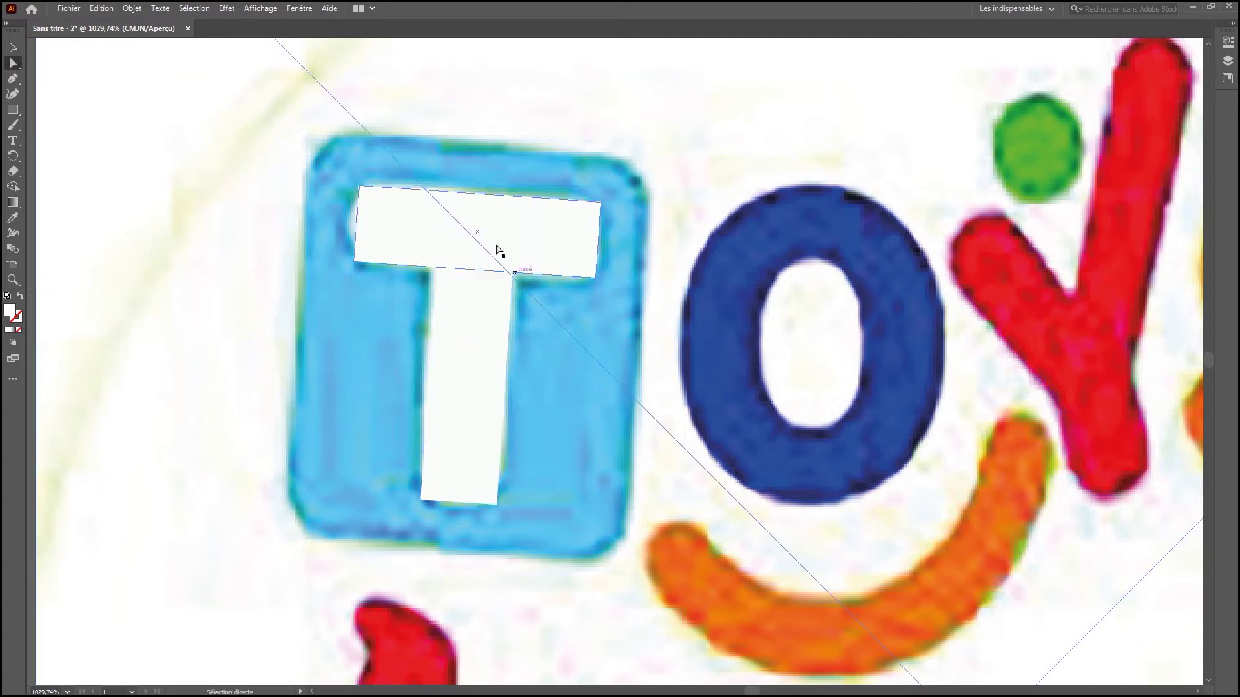
pyautogui.click(362, 236)
pyautogui.keyDown('shift'); pyautogui.click(455, 369); pyautogui.keyUp('shift')
pyautogui.press('/')
# Fully round the corners of the T's stem and crossbar rectangles, using a radius of about 0.2 cm on the crossbar.
pyautogui.click(374, 192)
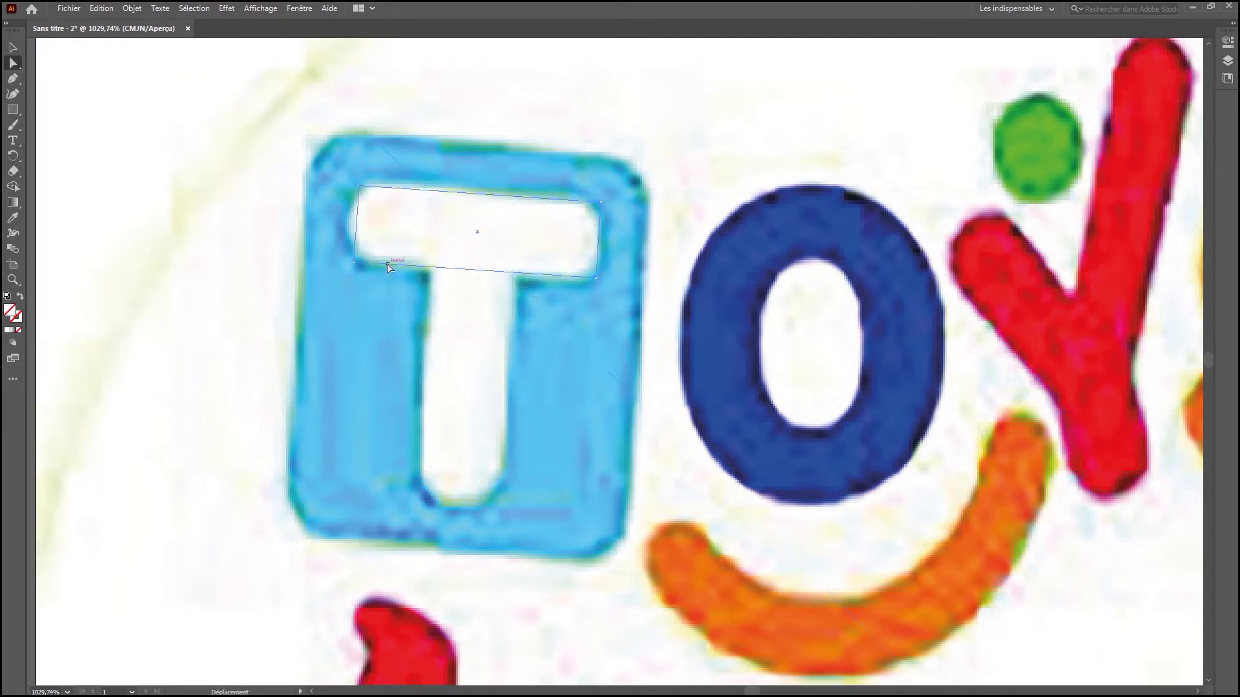
pyautogui.click(444, 394)
pyautogui.press('v')
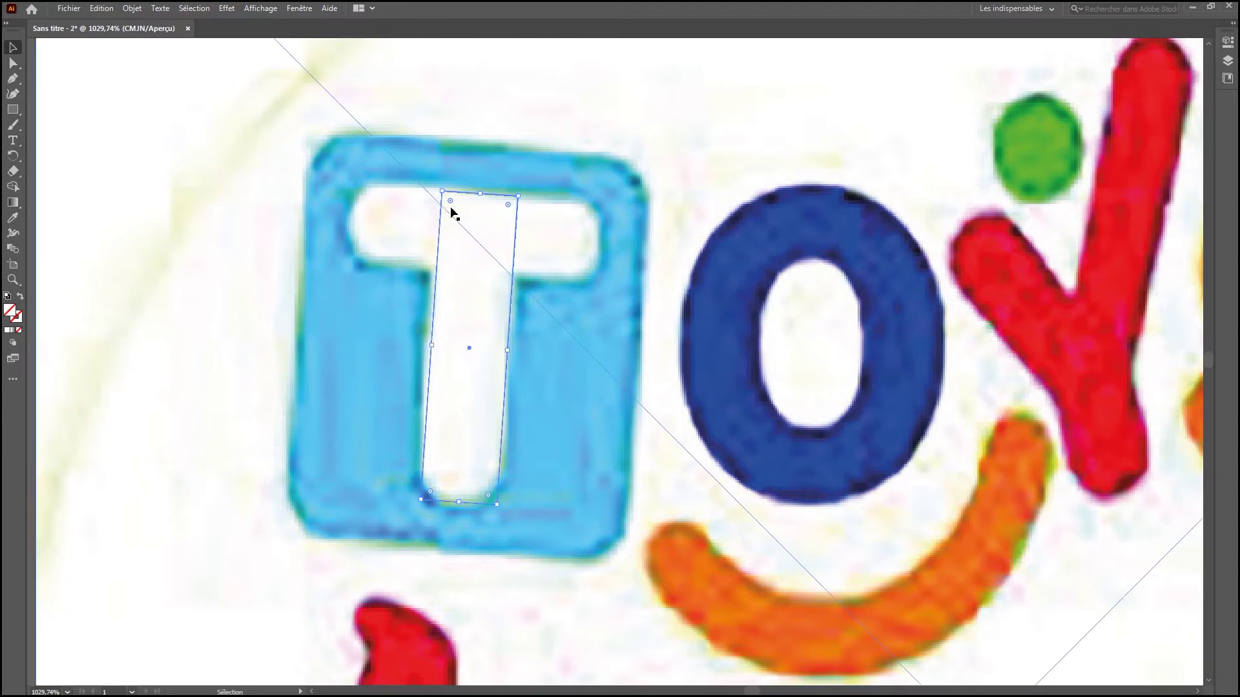
pyautogui.click(406, 246)
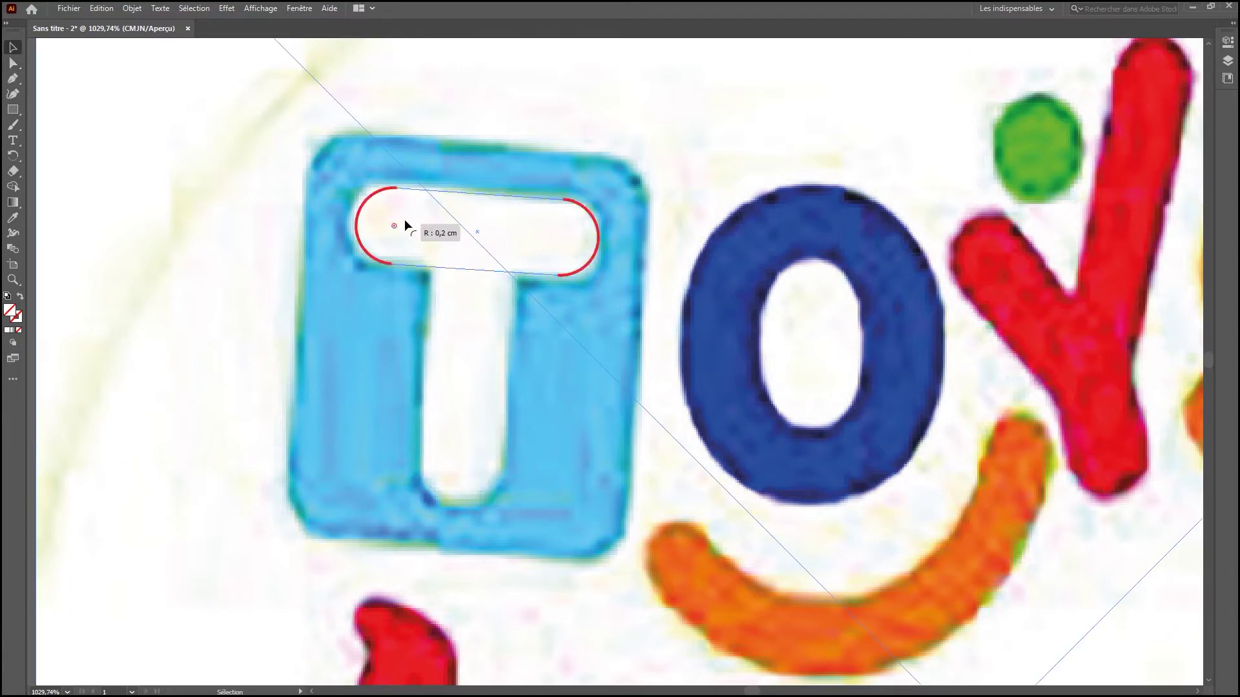
# Fill both T bars with white sampled from the image background and merge them into one shape with Shape Builder.
pyautogui.keyDown('shift'); pyautogui.click(514, 325); pyautogui.keyUp('shift')
pyautogui.press('i')
pyautogui.click(169, 335)
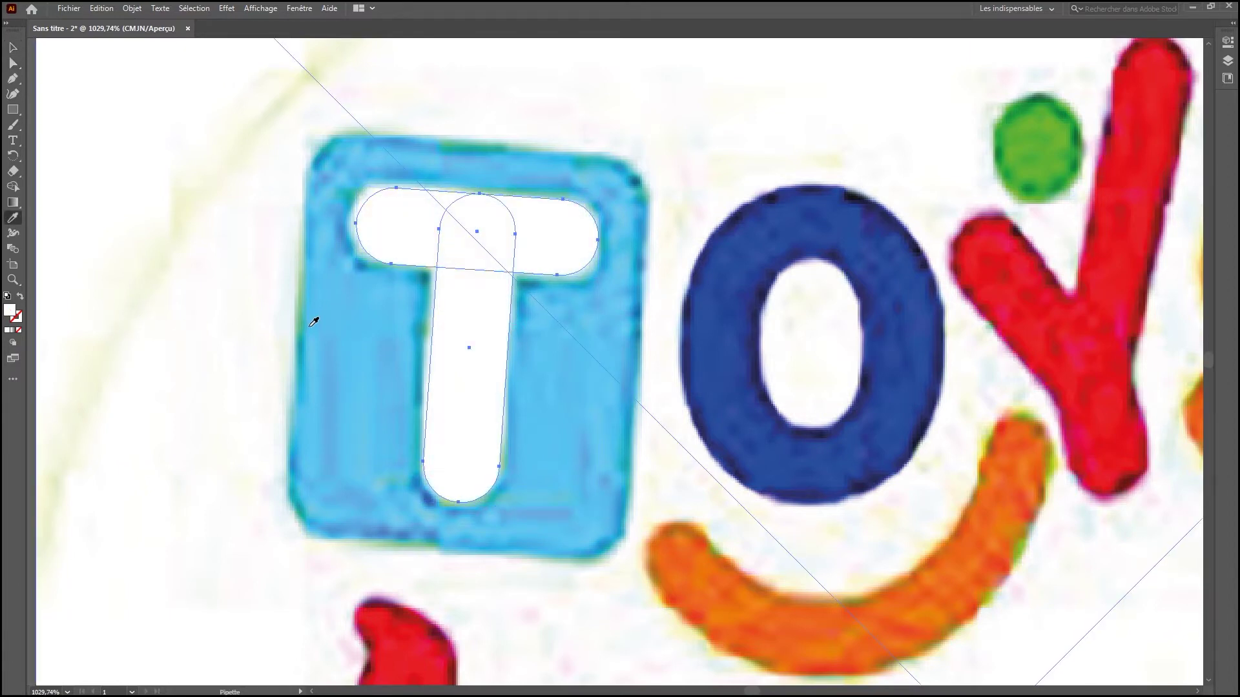
pyautogui.hotkey('shift', 'm')
pyautogui.moveTo(457, 283)
pyautogui.mouseDown()
pyautogui.moveTo(553, 263)
pyautogui.moveTo(581, 349)
pyautogui.mouseUp()
pyautogui.press('v')
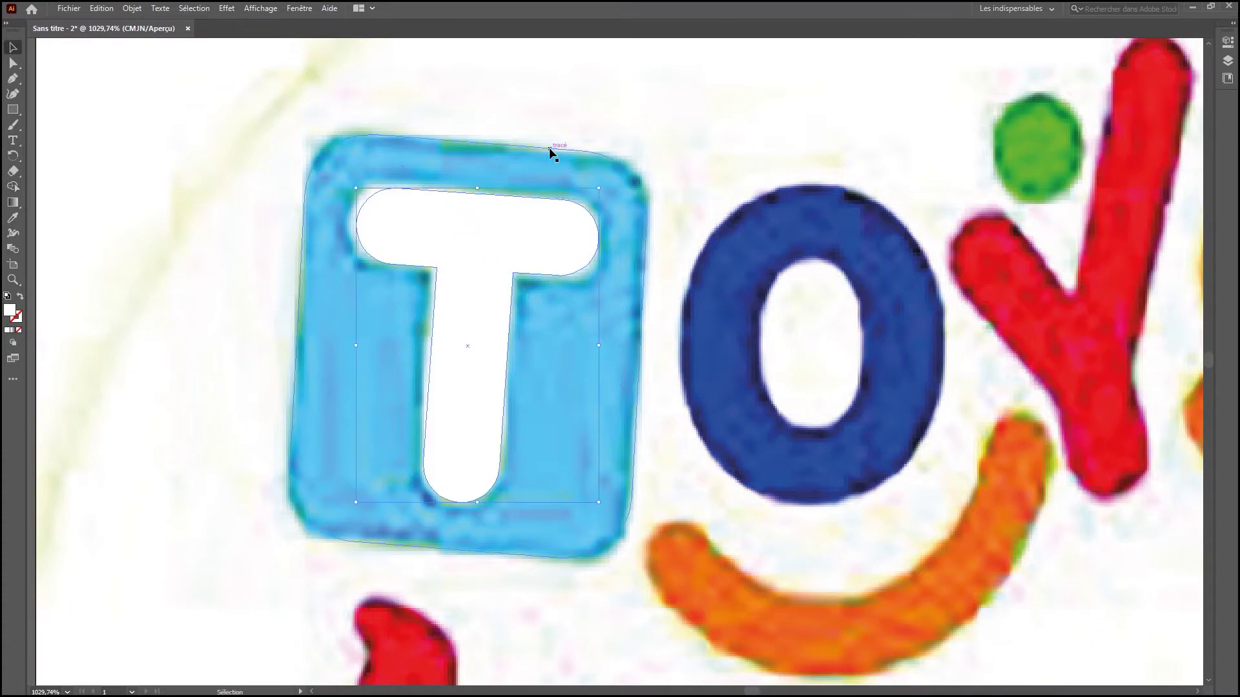
# Fill the rounded block outline behind the T with the light blue sampled from the image.
pyautogui.click(550, 147)
pyautogui.press('i')
pyautogui.click(432, 164)
# Cut the T shape out of the light blue block with Shape Builder.
pyautogui.press('v')
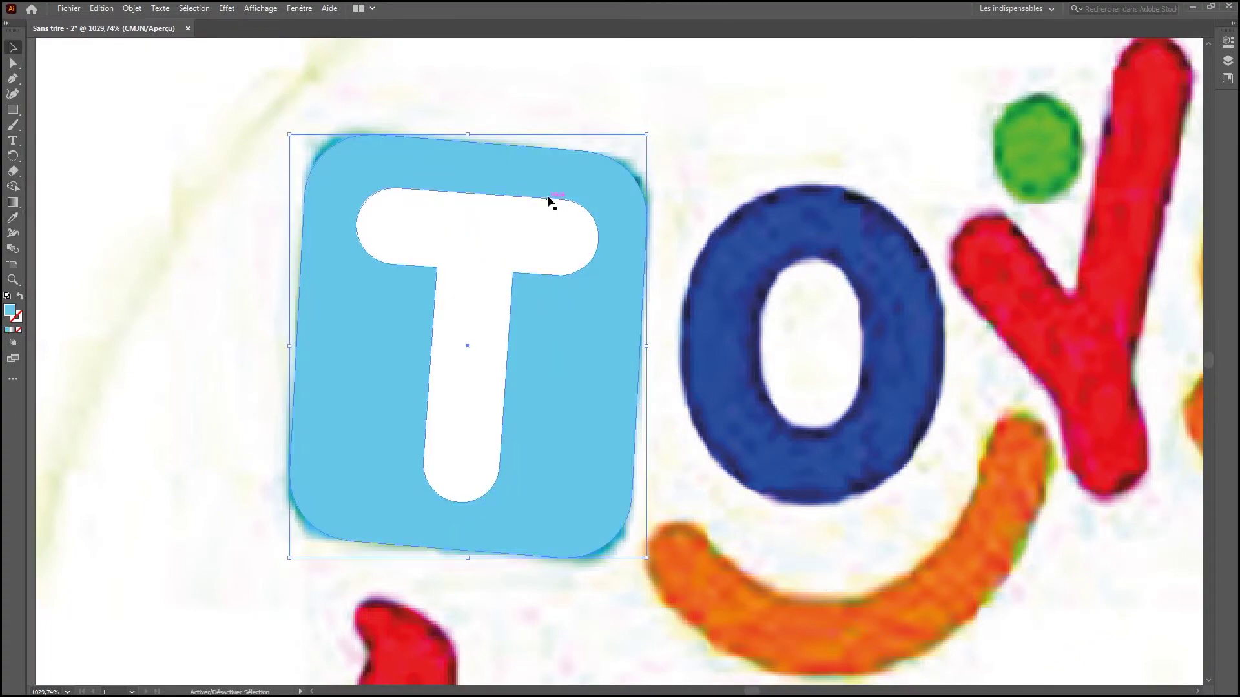
pyautogui.hotkey('shift', 'm')
pyautogui.keyDown('alt'); pyautogui.click(526, 243); pyautogui.keyUp('alt')
pyautogui.click(13, 49)
pyautogui.moveTo(647, 209); pyautogui.dragTo(549, 507)
# Show the rulers and place a horizontal guide at the blue O's upper edge and a vertical guide at its left edge.
pyautogui.press('z')
pyautogui.moveTo(603, 314); pyautogui.dragTo(514, 327)
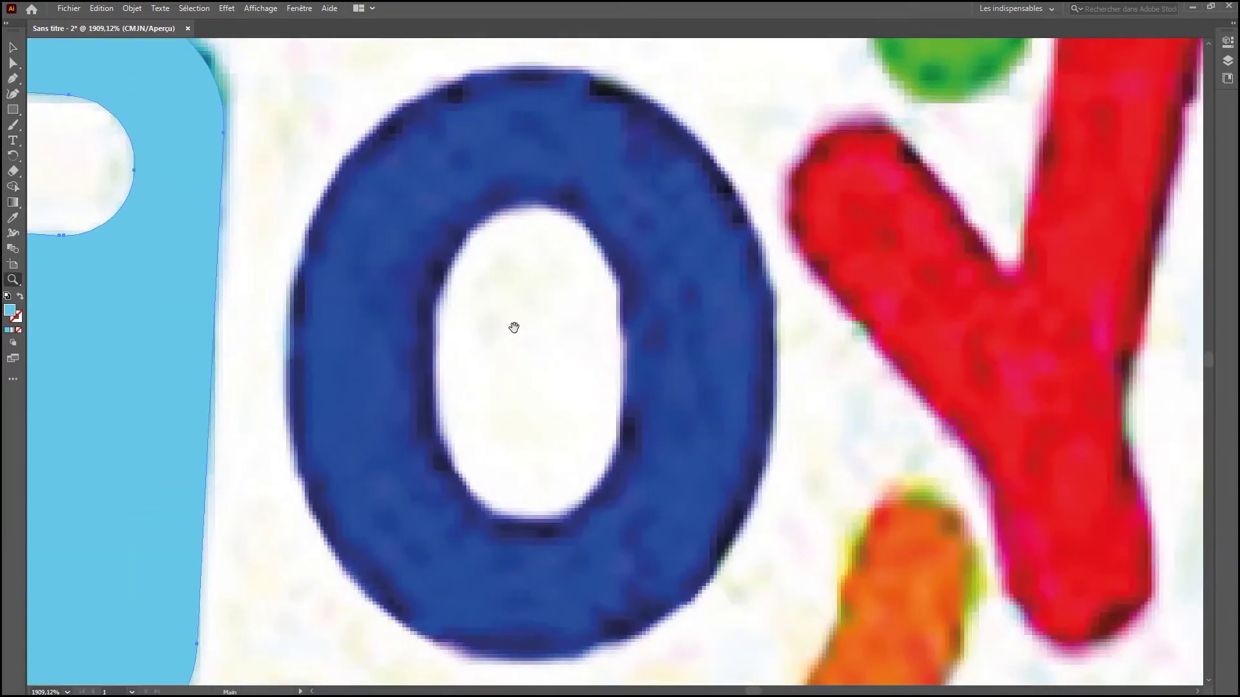
pyautogui.hotkey('ctrl', 't')
pyautogui.hotkey('ctrl', 't')
pyautogui.hotkey('ctrl', 'r')
pyautogui.moveTo(552, 43); pyautogui.dragTo(552, 65)
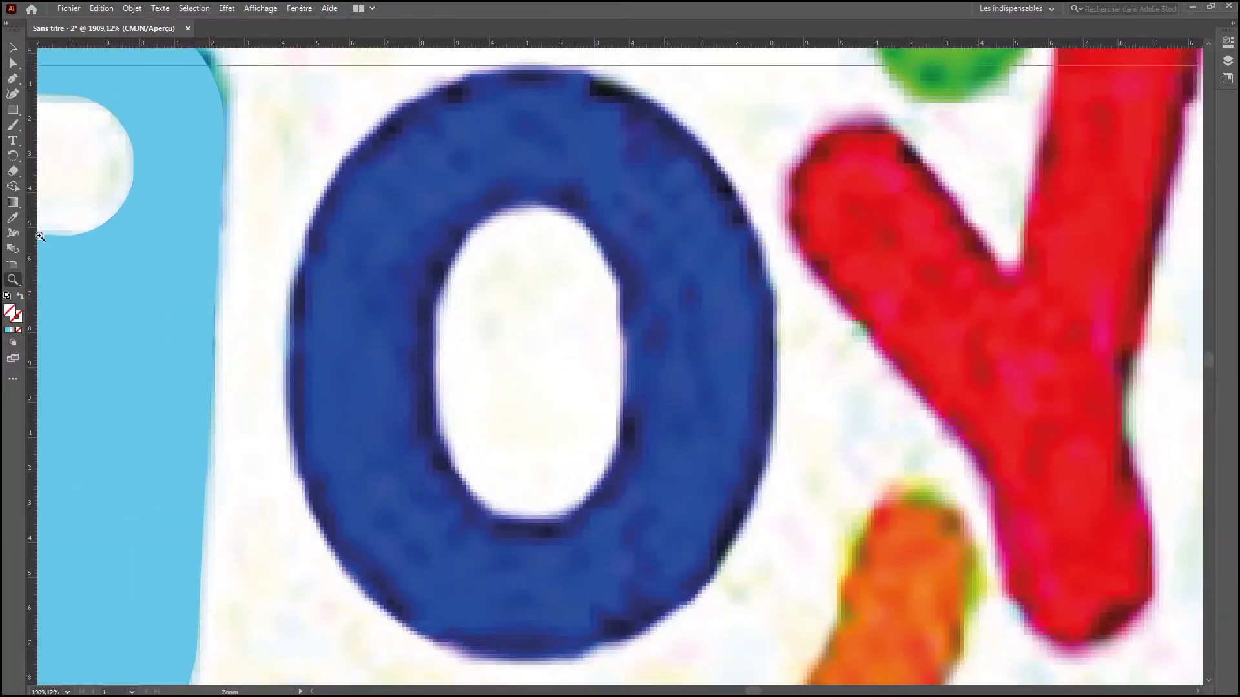
pyautogui.moveTo(32, 168); pyautogui.dragTo(285, 300)
pyautogui.click(36, 279)
pyautogui.keyDown('alt'); pyautogui.click(446, 335); pyautogui.keyUp('alt')
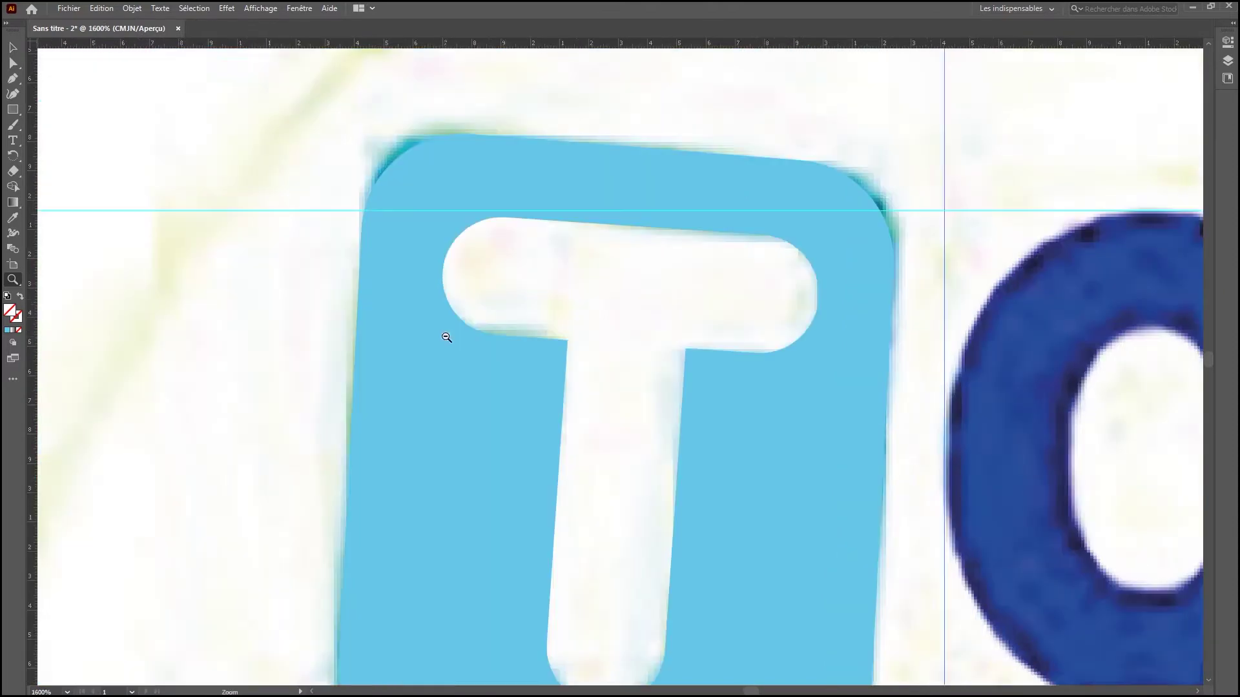
# Place a vertical guide at the blue O's right edge and a horizontal guide at its lower edge.
pyautogui.keyDown('alt'); pyautogui.click(446, 336); pyautogui.keyUp('alt')
pyautogui.moveTo(665, 365); pyautogui.dragTo(85, 224)
pyautogui.moveTo(390, 112); pyautogui.dragTo(740, 524)
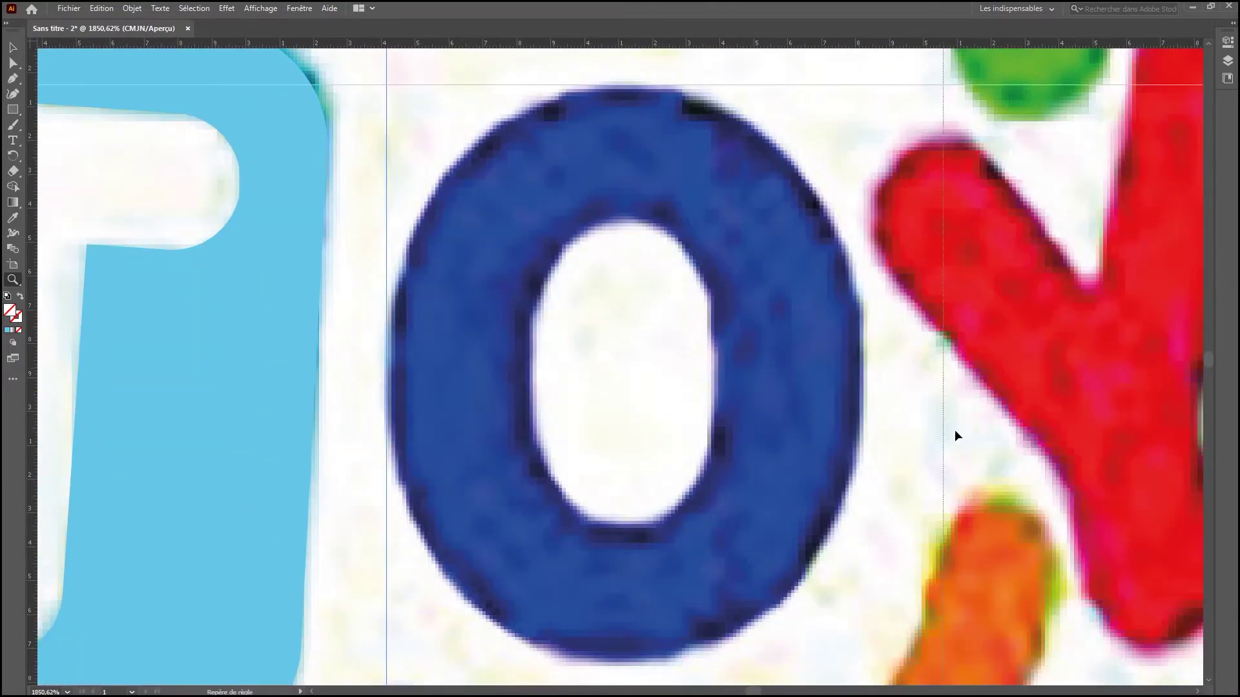
pyautogui.moveTo(956, 436); pyautogui.dragTo(862, 434)
pyautogui.moveTo(420, 43); pyautogui.dragTo(763, 665)
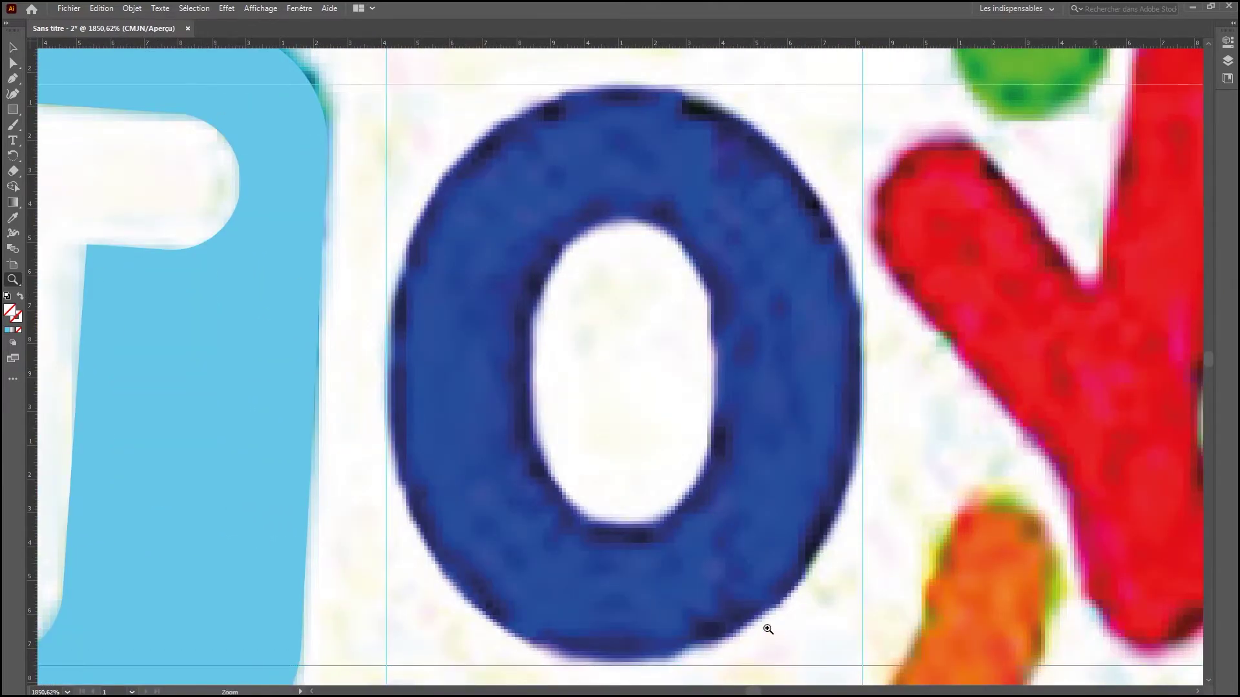
# Draw an ellipse filling the four guides around the O and fill it with the blue sampled from the image.
pyautogui.press('l')
pyautogui.moveTo(386, 85)
pyautogui.mouseDown()
pyautogui.moveTo(881, 663)
pyautogui.moveTo(862, 665)
pyautogui.mouseUp()
pyautogui.click(446, 260)
pyautogui.press('z')
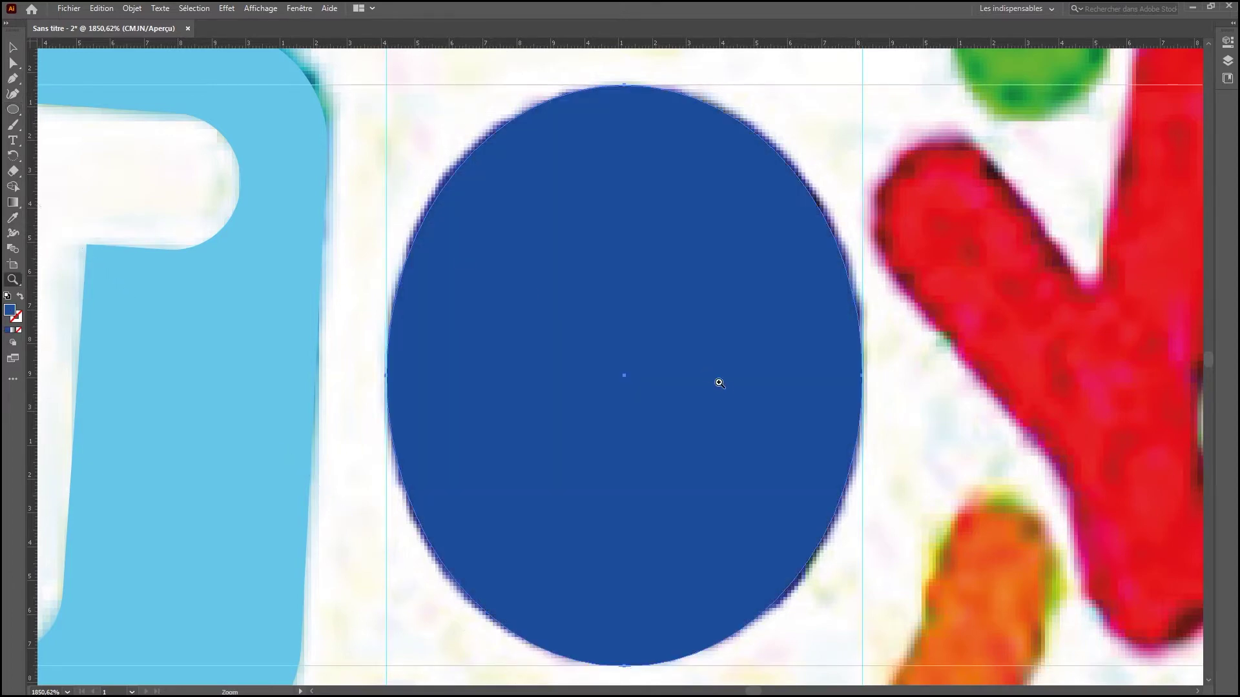
pyautogui.keyDown('alt'); pyautogui.click(724, 384); pyautogui.keyUp('alt')
pyautogui.keyDown('alt'); pyautogui.click(723, 384); pyautogui.keyUp('alt')
pyautogui.keyDown('alt'); pyautogui.click(723, 384); pyautogui.keyUp('alt')
# Swap the ellipse's blue fill to its stroke and align the stroke to the inside of the path.
pyautogui.press('F7')
pyautogui.click(1077, 38)
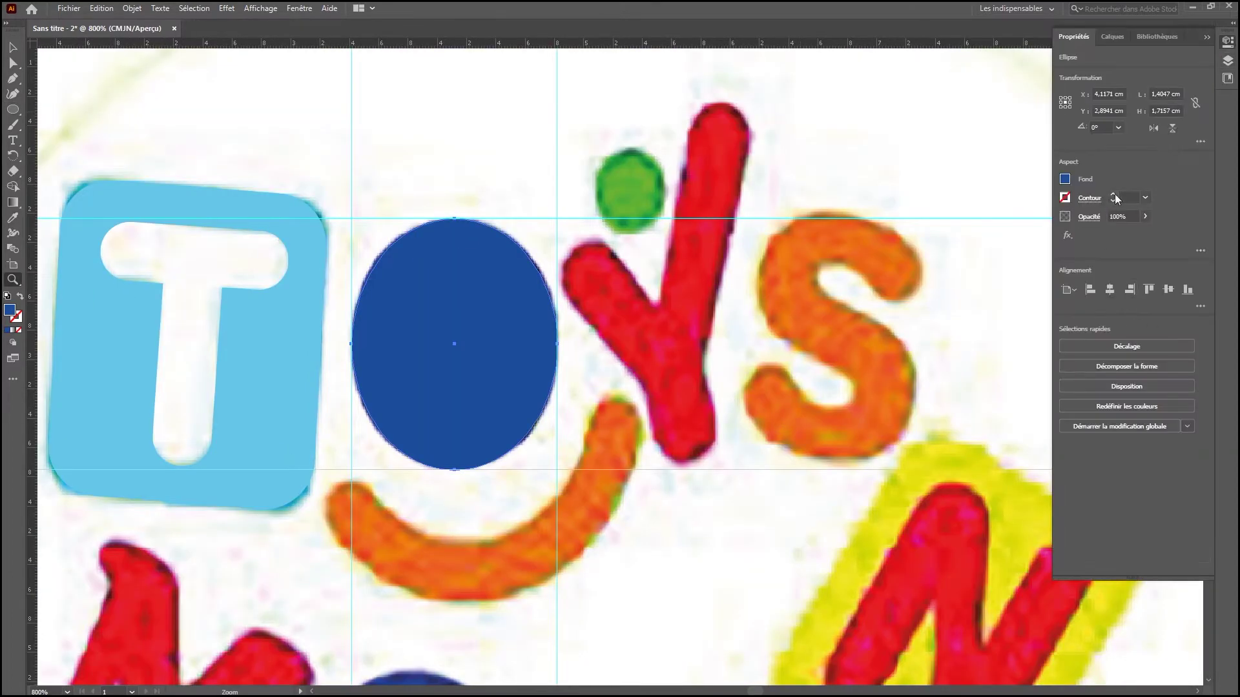
pyautogui.click(20, 296)
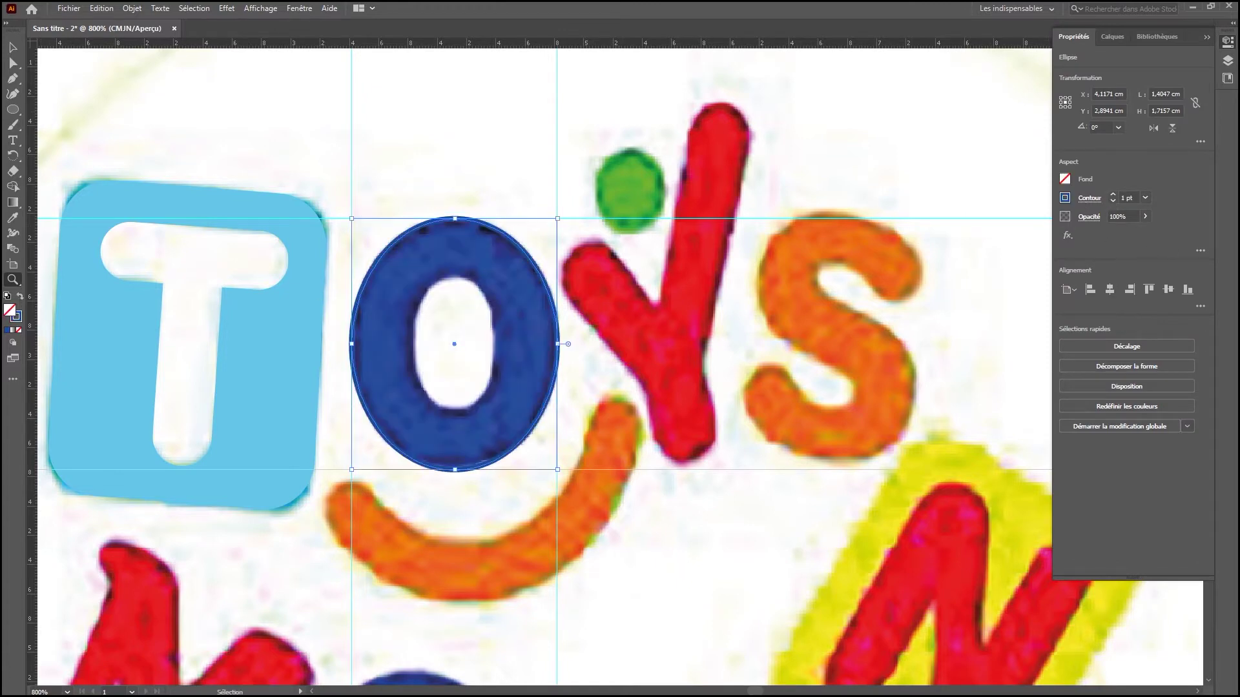
pyautogui.click(1096, 204)
pyautogui.click(1018, 269)
# Set the O's stroke weight to 12 pt and deselect it.
pyautogui.click(1115, 195)
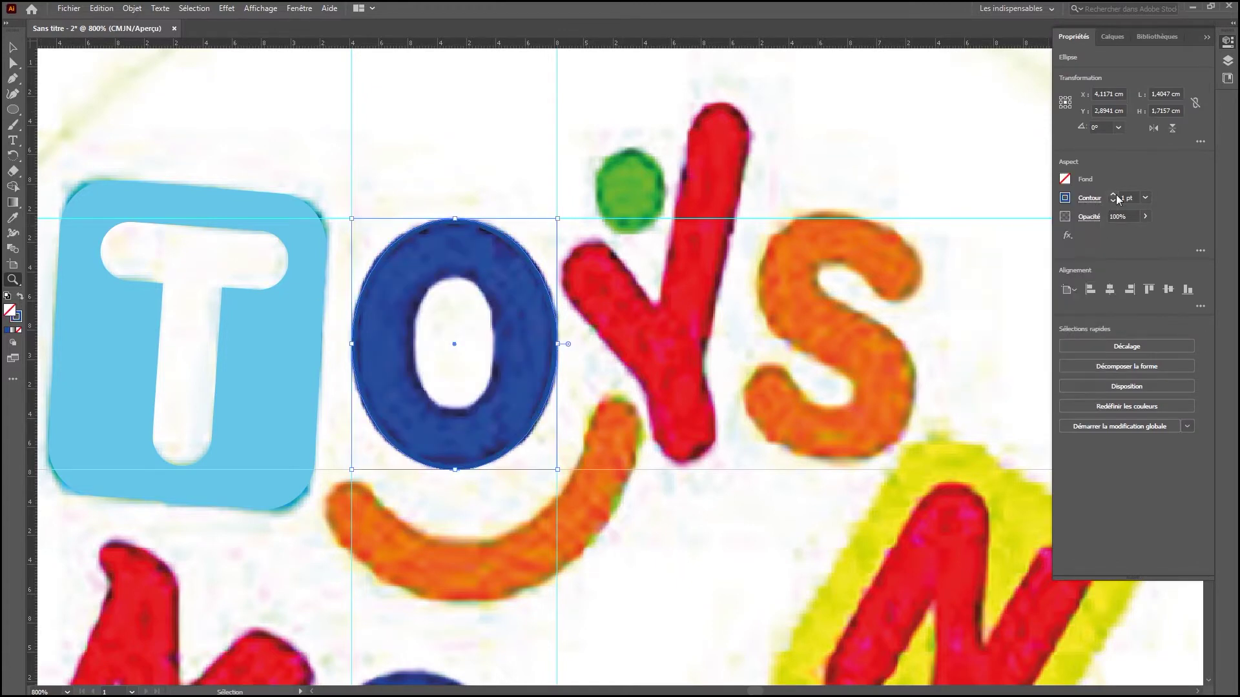
pyautogui.click(1116, 194)
pyautogui.click(1116, 194)
pyautogui.click(1116, 194)
pyautogui.click(1115, 194)
pyautogui.click(1115, 194)
pyautogui.click(1115, 194)
pyautogui.click(1115, 193)
pyautogui.click(1116, 194)
pyautogui.click(1116, 194)
pyautogui.click(13, 48)
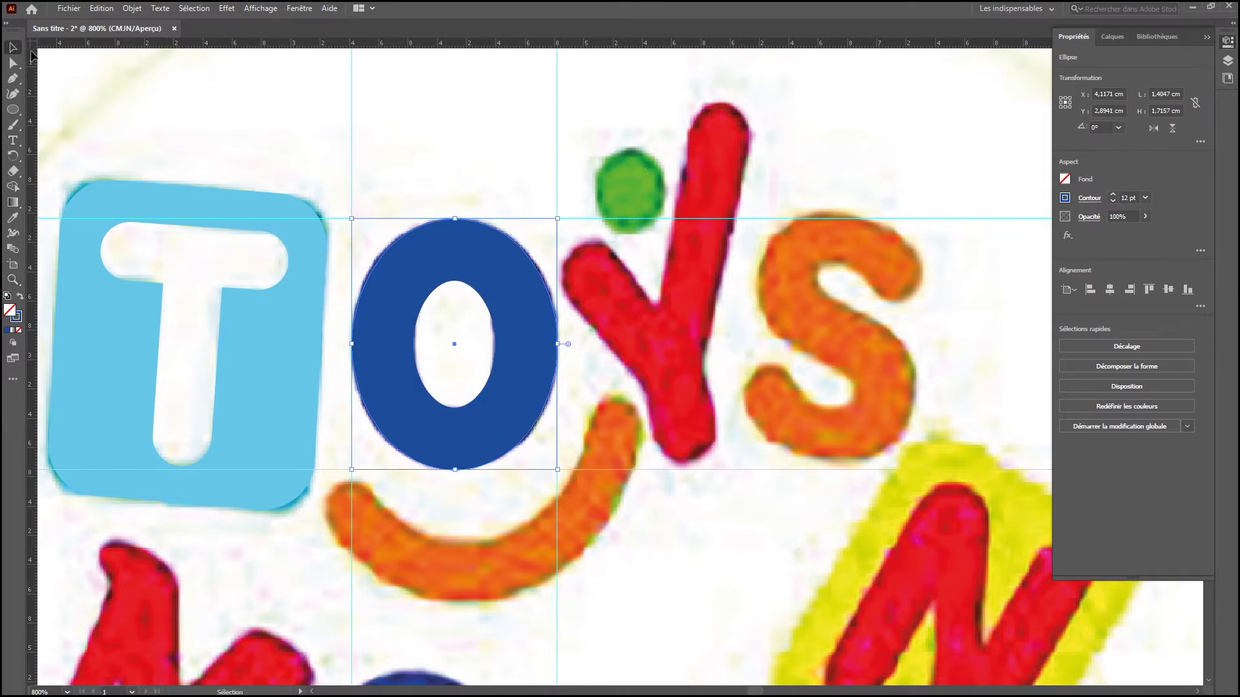
pyautogui.click(905, 169)
pyautogui.click(1206, 38)
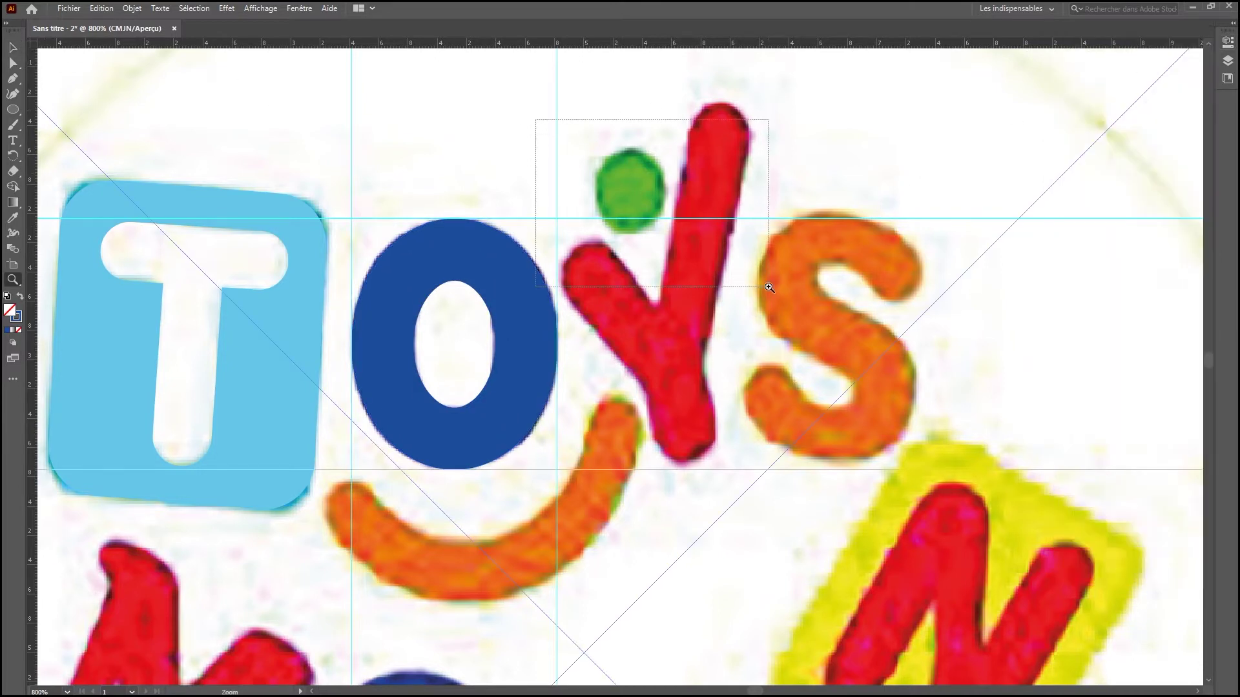
# Place guides at the upper, left, lower and right edges of the green dot above the Y.
pyautogui.moveTo(768, 288); pyautogui.dragTo(769, 288)
pyautogui.click(362, 50)
pyautogui.moveTo(793, 386); pyautogui.dragTo(576, 95)
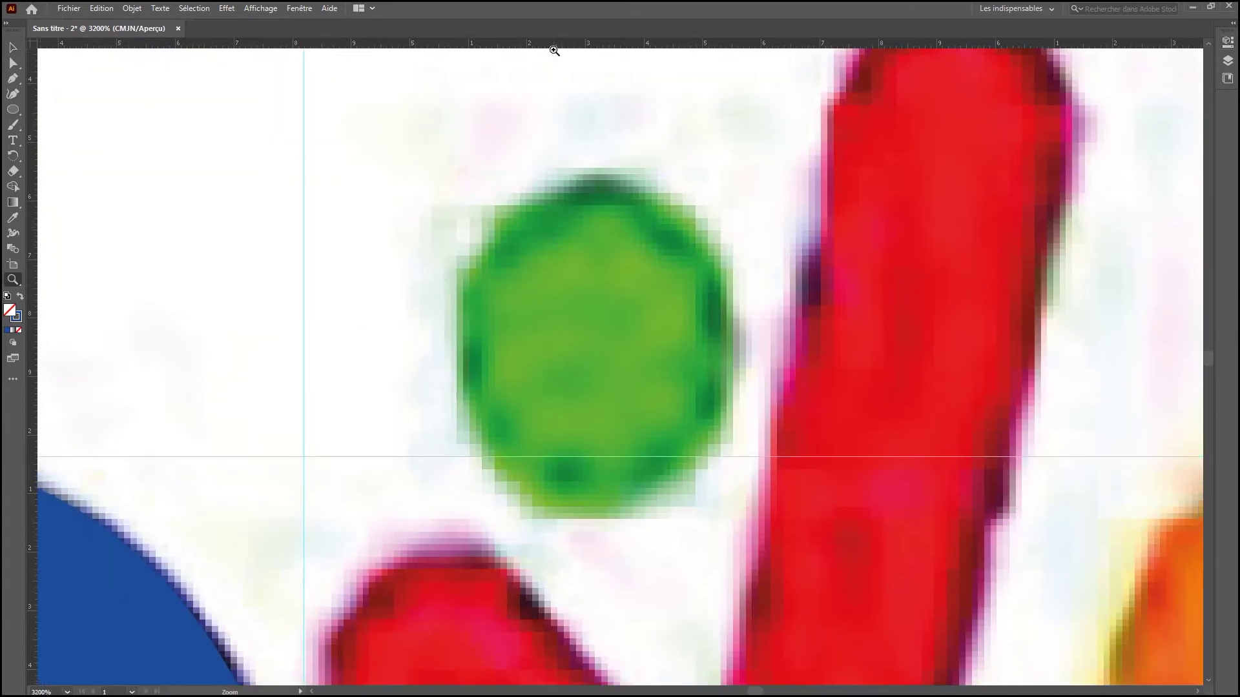
pyautogui.moveTo(551, 45); pyautogui.dragTo(485, 176)
pyautogui.moveTo(32, 152); pyautogui.dragTo(457, 368)
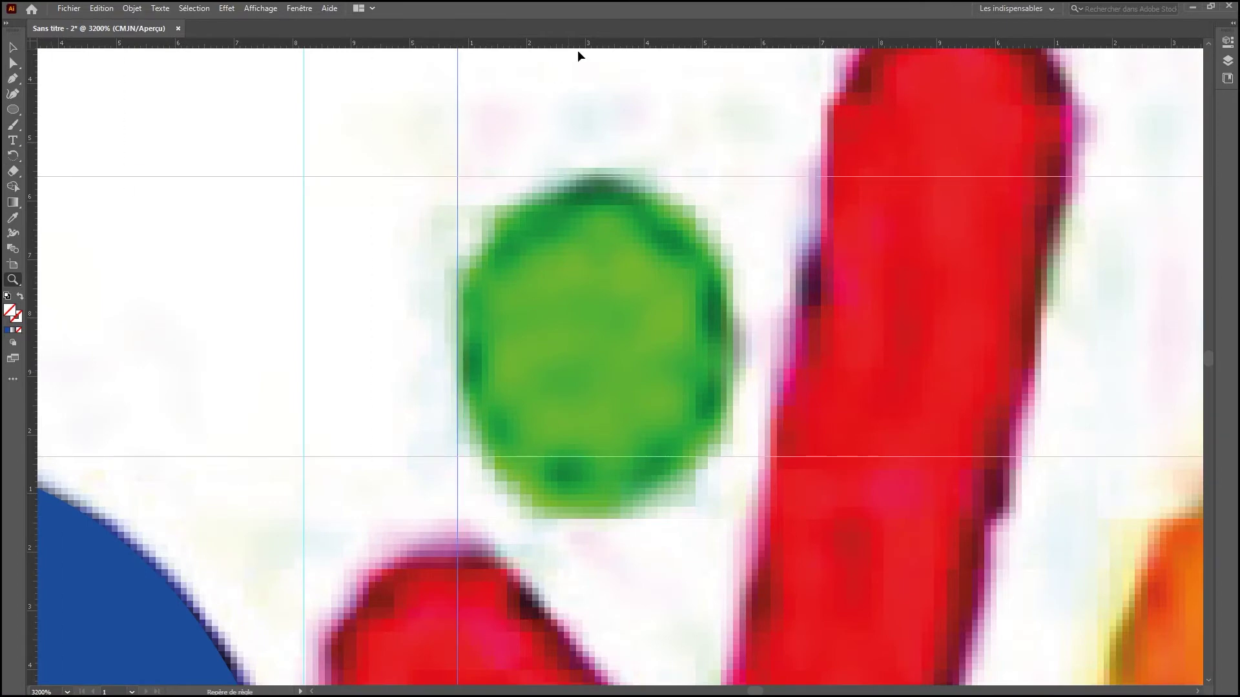
pyautogui.moveTo(578, 52); pyautogui.dragTo(621, 519)
pyautogui.moveTo(723, 44); pyautogui.dragTo(742, 315)
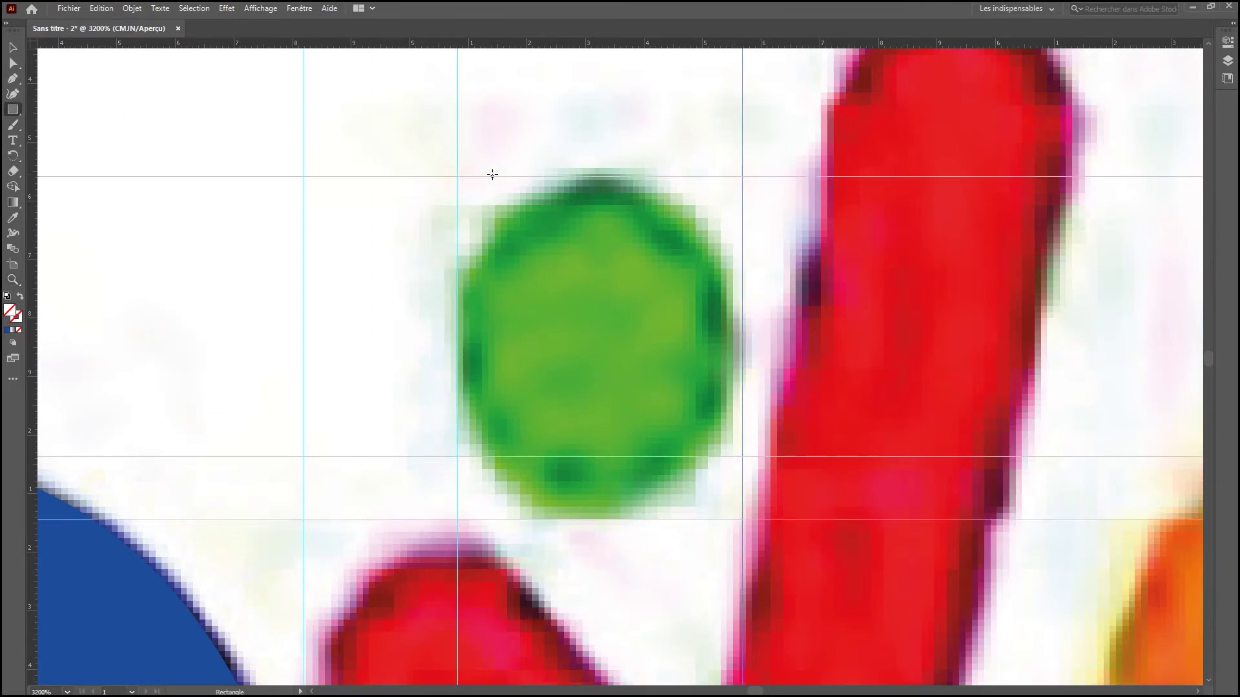
# Draw an ellipse over the green dot within its guides and fill it with the green sampled from the image.
pyautogui.moveTo(458, 177); pyautogui.dragTo(742, 520)
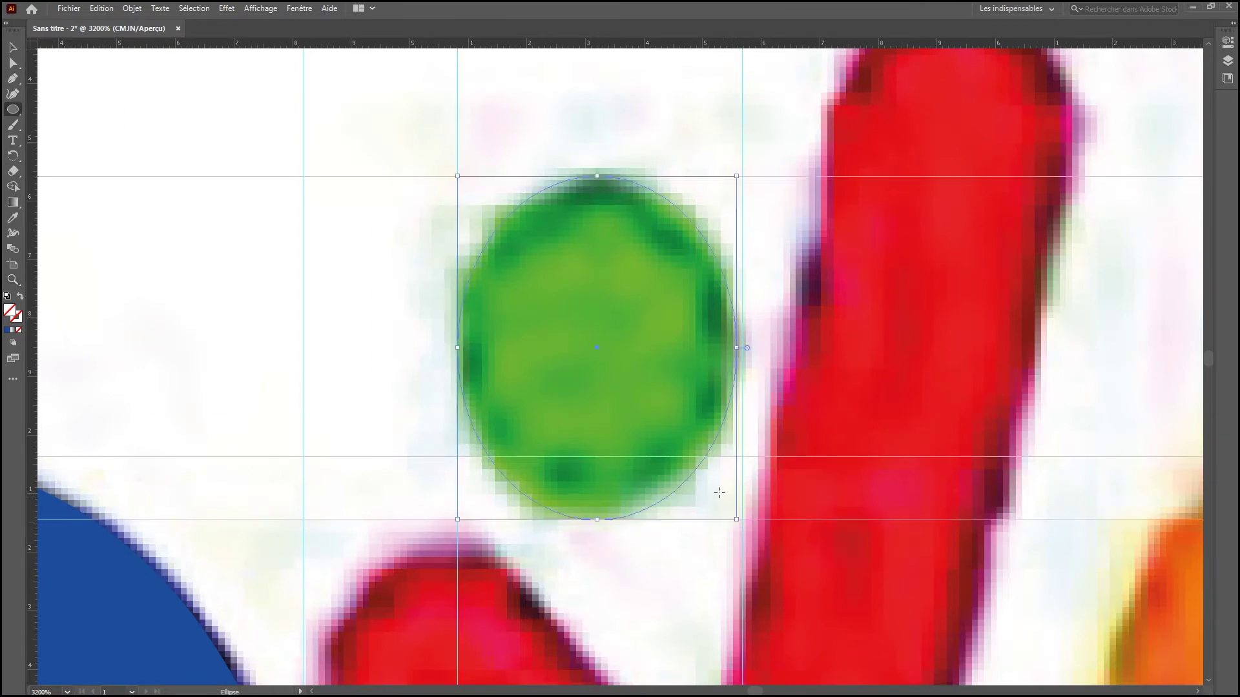
pyautogui.press('i')
pyautogui.click(630, 275)
pyautogui.press('z')
pyautogui.keyDown('alt'); pyautogui.click(783, 381); pyautogui.keyUp('alt')
pyautogui.keyDown('alt'); pyautogui.click(777, 401); pyautogui.keyUp('alt')
pyautogui.keyDown('alt'); pyautogui.click(736, 450); pyautogui.keyUp('alt')
pyautogui.keyDown('alt'); pyautogui.click(606, 389); pyautogui.keyUp('alt')
pyautogui.click(576, 392)
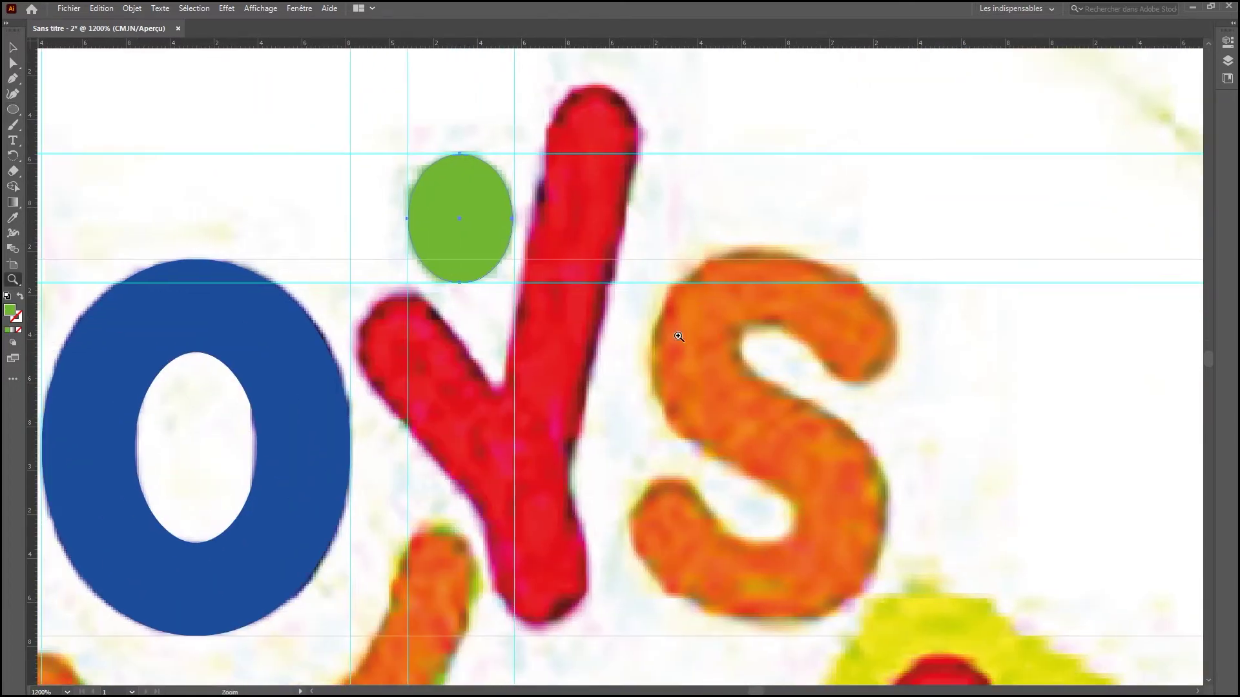
# Draw a rectangle over the Y's short left arm, rotating and stretching it to match the arm.
pyautogui.press('m')
pyautogui.moveTo(461, 343); pyautogui.dragTo(392, 415)
pyautogui.press('v')
pyautogui.moveTo(466, 338)
pyautogui.mouseDown()
pyautogui.moveTo(526, 384)
pyautogui.moveTo(470, 355)
pyautogui.mouseUp()
pyautogui.moveTo(396, 403); pyautogui.dragTo(390, 408)
pyautogui.moveTo(407, 351); pyautogui.dragTo(386, 297)
pyautogui.moveTo(450, 403); pyautogui.dragTo(533, 499)
# Duplicate the bar, rotate it to the slant of the Y's long right arm and fit its position and size.
pyautogui.moveTo(507, 450); pyautogui.dragTo(714, 435)
pyautogui.moveTo(786, 458); pyautogui.dragTo(693, 531)
pyautogui.moveTo(660, 440); pyautogui.dragTo(577, 284)
pyautogui.moveTo(640, 112); pyautogui.dragTo(650, 120)
pyautogui.moveTo(602, 147); pyautogui.dragTo(612, 125)
pyautogui.moveTo(558, 326); pyautogui.dragTo(522, 493)
# Duplicate a bar again, rotate it to the angle of the Y's stem and fit it over the stem.
pyautogui.moveTo(447, 406); pyautogui.dragTo(716, 386)
pyautogui.moveTo(842, 447); pyautogui.dragTo(777, 501)
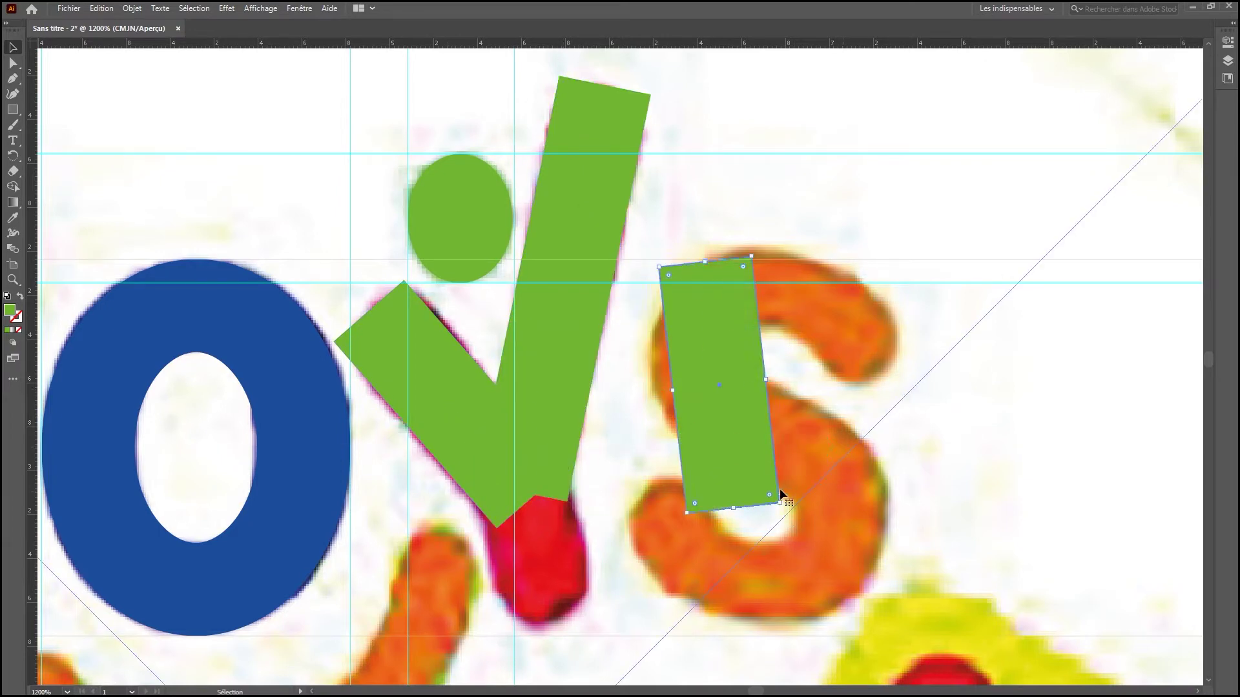
pyautogui.moveTo(700, 409); pyautogui.dragTo(515, 525)
pyautogui.moveTo(546, 631)
pyautogui.mouseDown()
pyautogui.moveTo(548, 607)
pyautogui.moveTo(547, 627)
pyautogui.mouseUp()
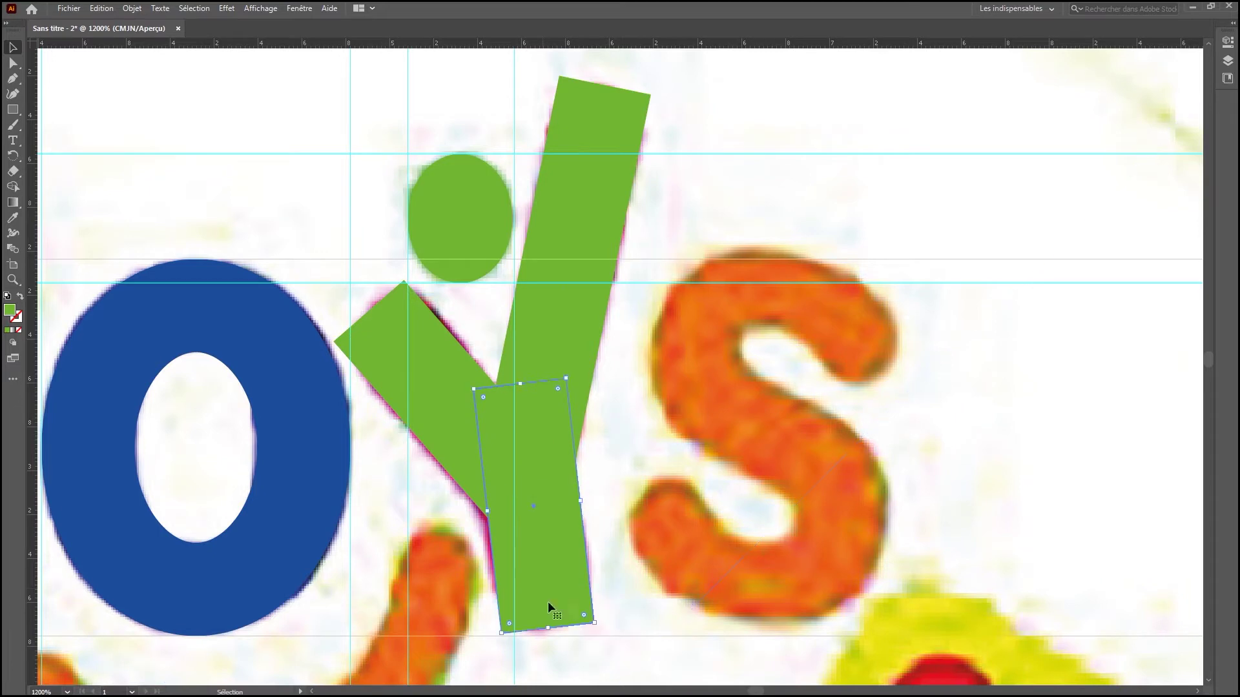
# Remove the fill from the Y's three bars and fully round the two lower corners of the stem.
pyautogui.keyDown('shift'); pyautogui.click(528, 377); pyautogui.keyUp('shift')
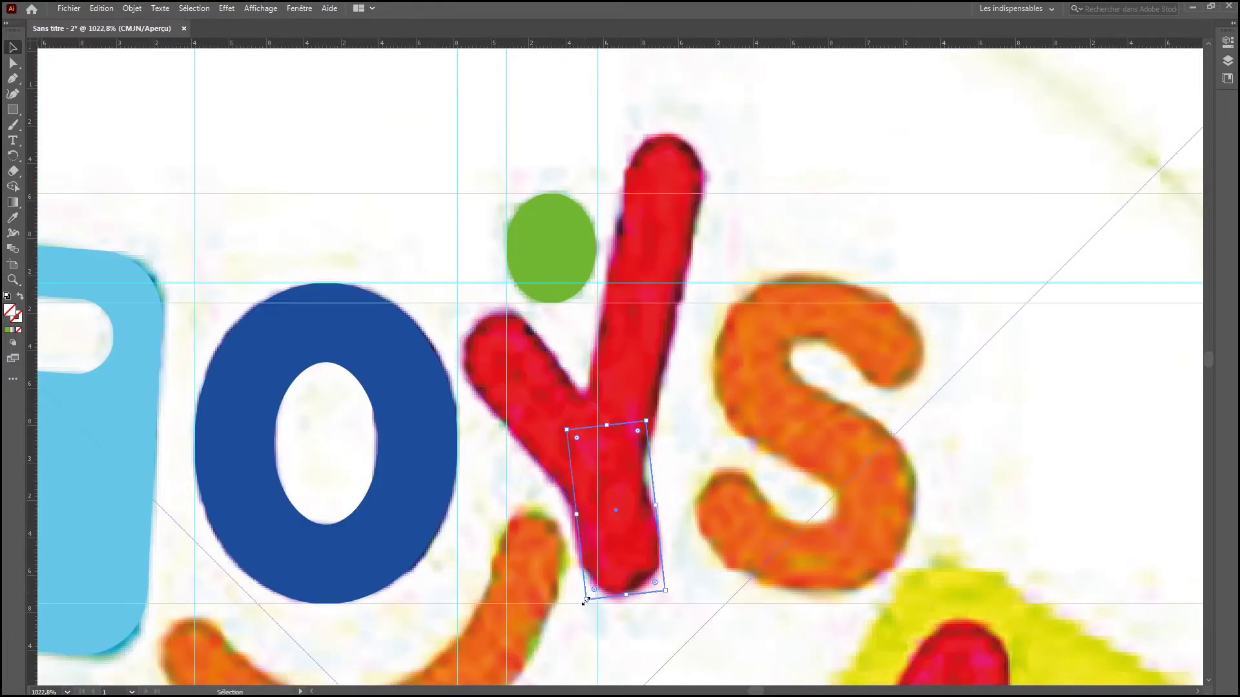
pyautogui.press('a')
pyautogui.click(665, 591)
pyautogui.keyDown('shift'); pyautogui.click(586, 599); pyautogui.keyUp('shift')
pyautogui.moveTo(655, 582); pyautogui.dragTo(624, 525)
# Fill the Y's three bars with the red sampled from the image and merge them with Shape Builder.
pyautogui.keyDown('shift'); pyautogui.click(554, 363); pyautogui.keyUp('shift')
pyautogui.keyDown('shift'); pyautogui.click(667, 370); pyautogui.keyUp('shift')
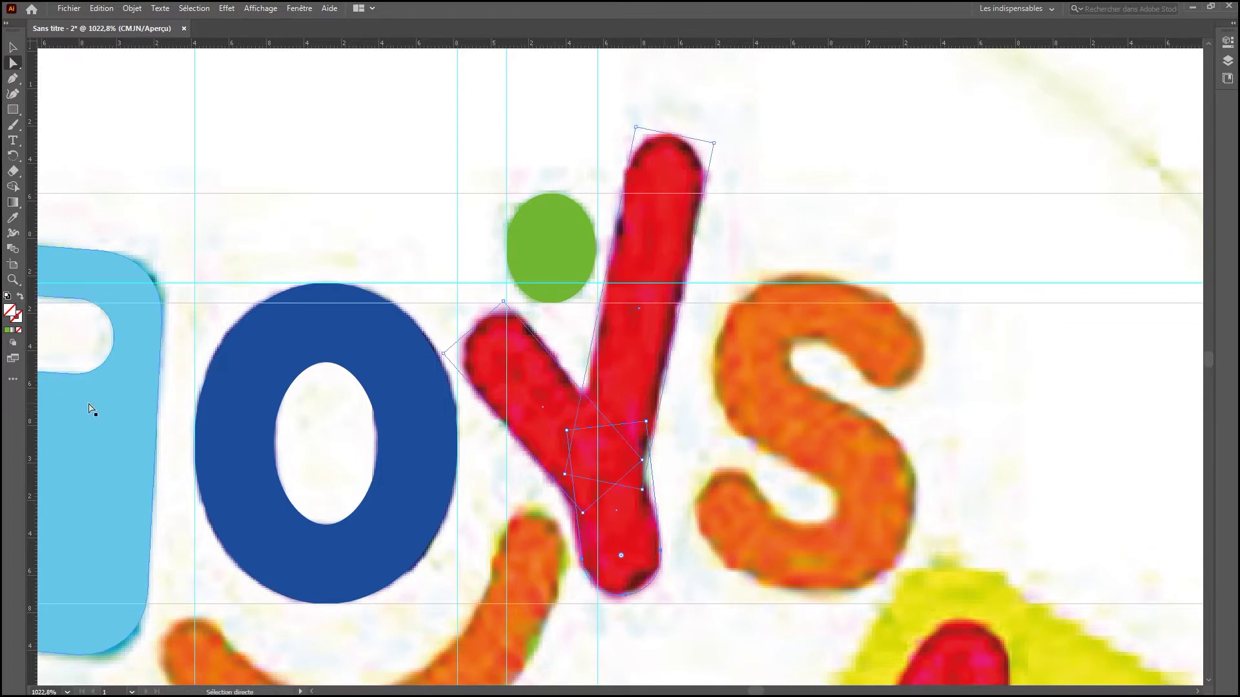
pyautogui.click(13, 218)
pyautogui.click(525, 362)
pyautogui.hotkey('shift', 'm')
pyautogui.moveTo(525, 362)
pyautogui.mouseDown()
pyautogui.moveTo(603, 406)
pyautogui.moveTo(631, 444)
pyautogui.moveTo(576, 463)
pyautogui.mouseUp()
pyautogui.press('v')
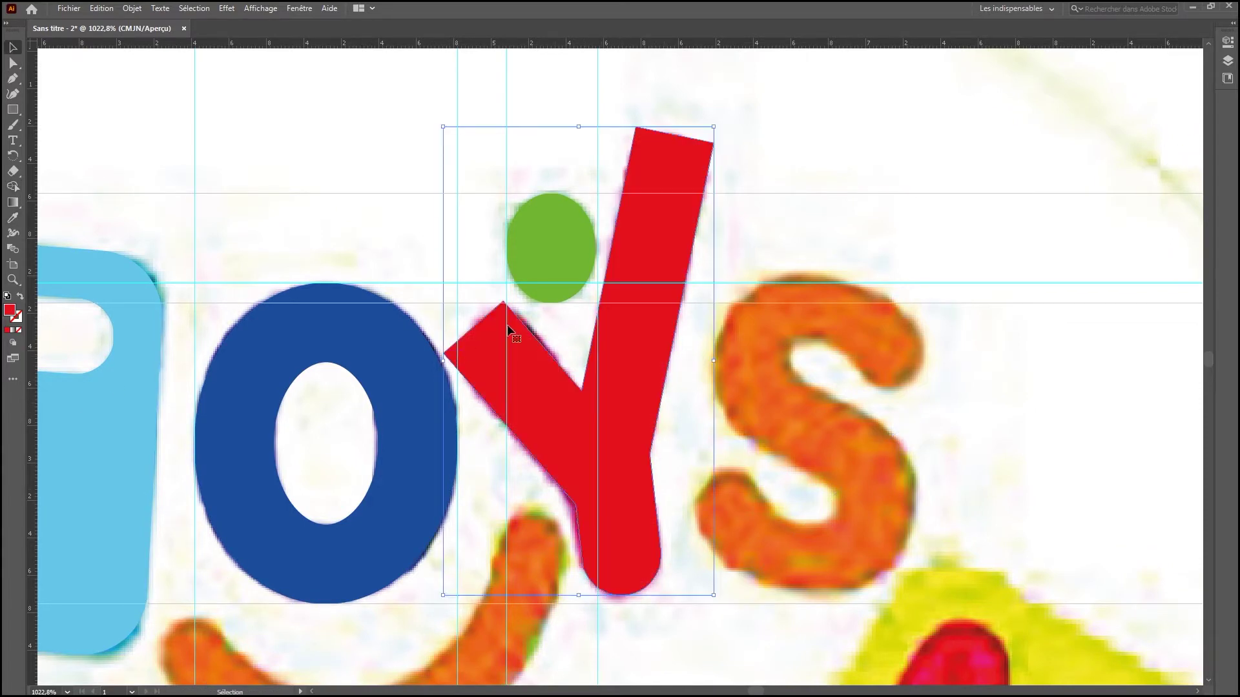
# Round the corners at the upper ends of both Y arms to match the image.
pyautogui.press('a')
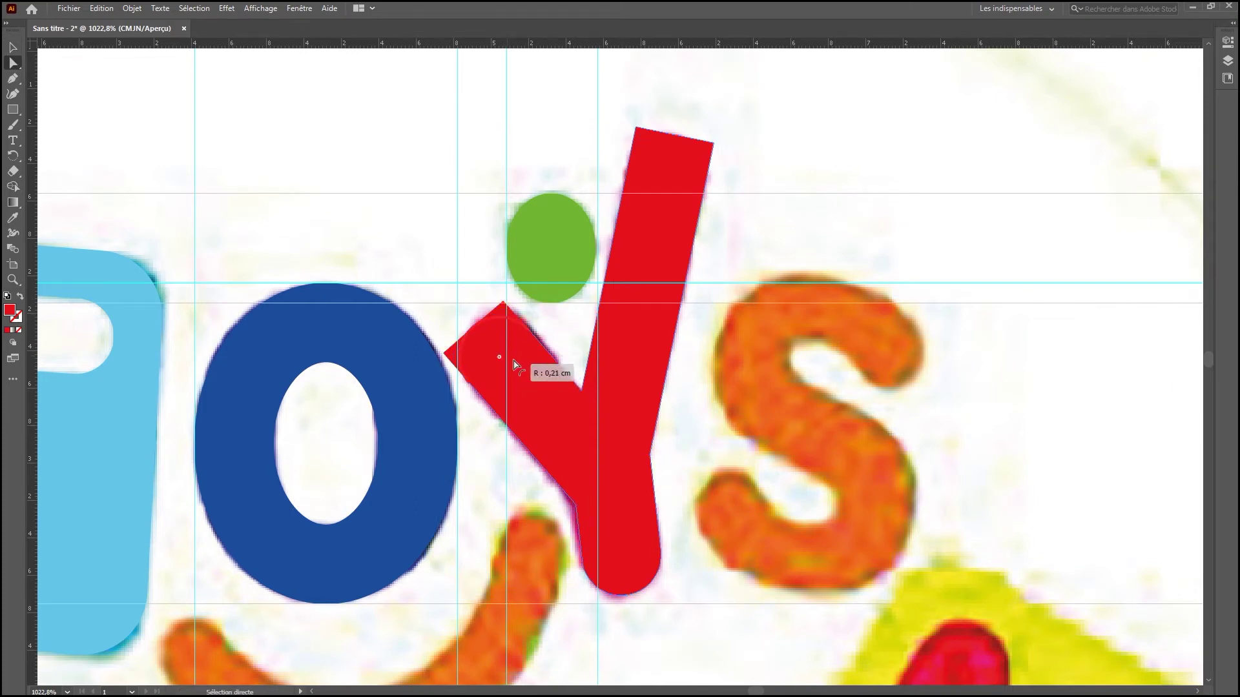
pyautogui.moveTo(514, 365); pyautogui.dragTo(533, 373)
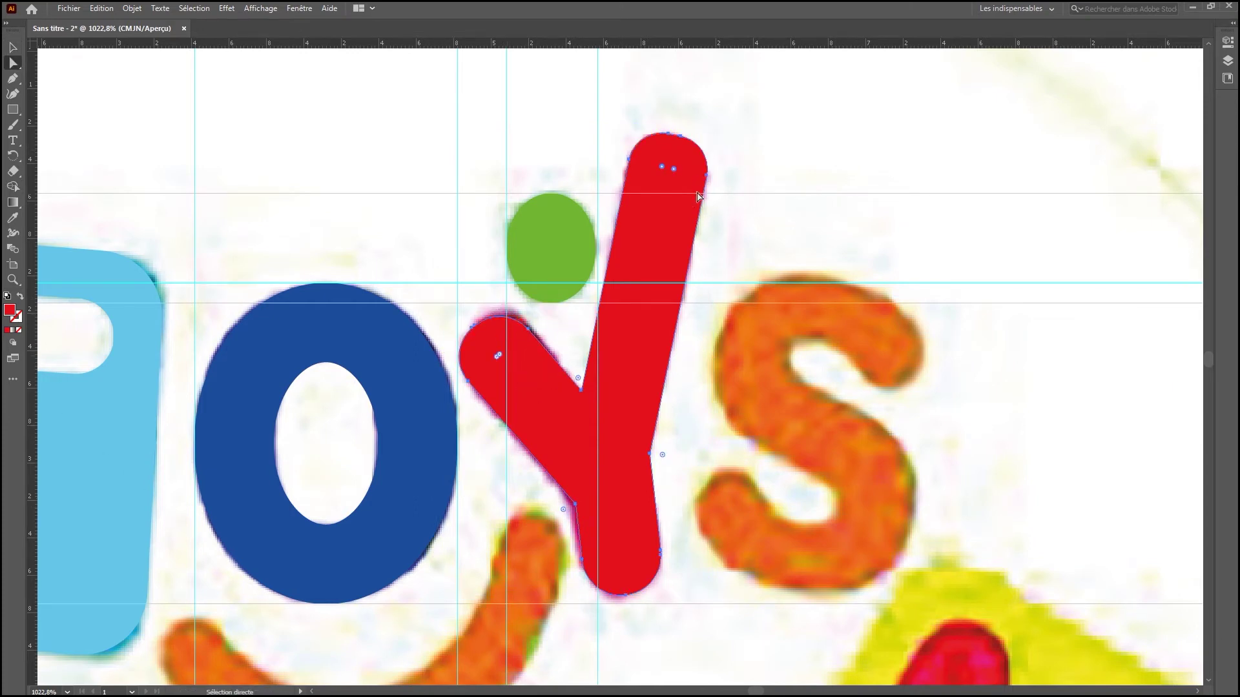
pyautogui.click(739, 147)
pyautogui.moveTo(814, 174); pyautogui.dragTo(410, 64)
# Delete all the horizontal and vertical guides.
pyautogui.press('z')
pyautogui.keyDown('alt'); pyautogui.click(620, 240); pyautogui.keyUp('alt')
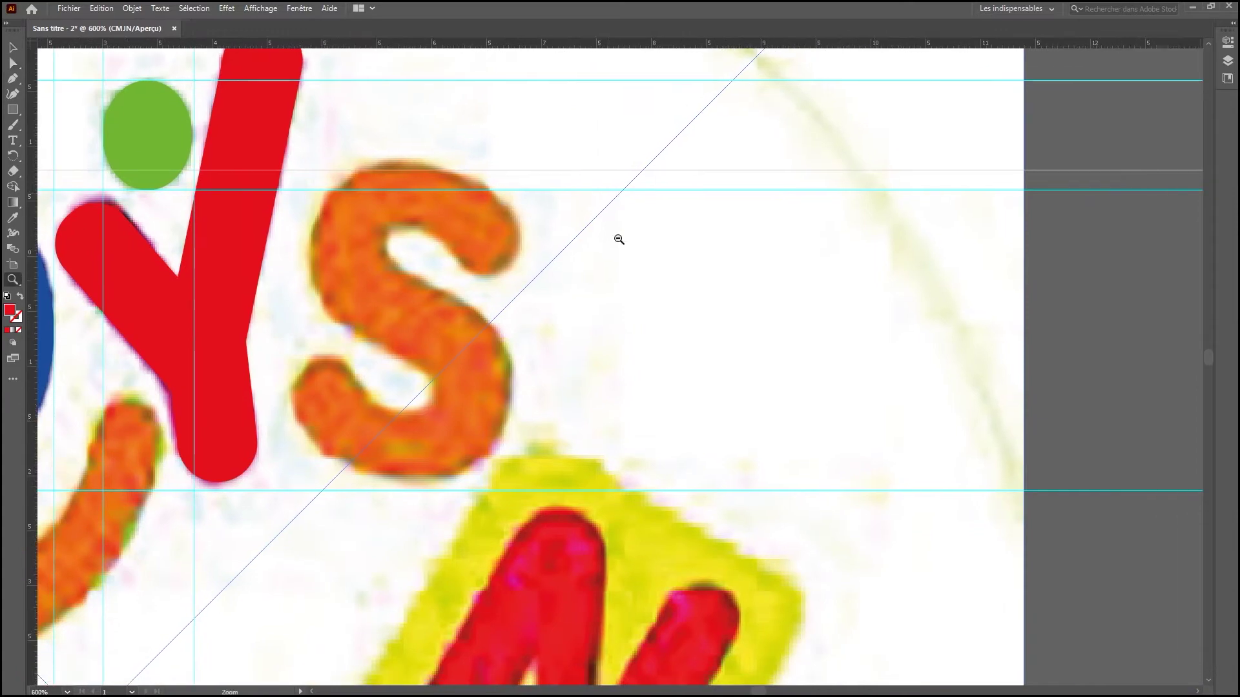
pyautogui.keyDown('alt'); pyautogui.click(620, 240); pyautogui.keyUp('alt')
pyautogui.keyDown('alt'); pyautogui.click(559, 148); pyautogui.keyUp('alt')
pyautogui.keyDown('alt'); pyautogui.click(559, 149); pyautogui.keyUp('alt')
pyautogui.press('b')
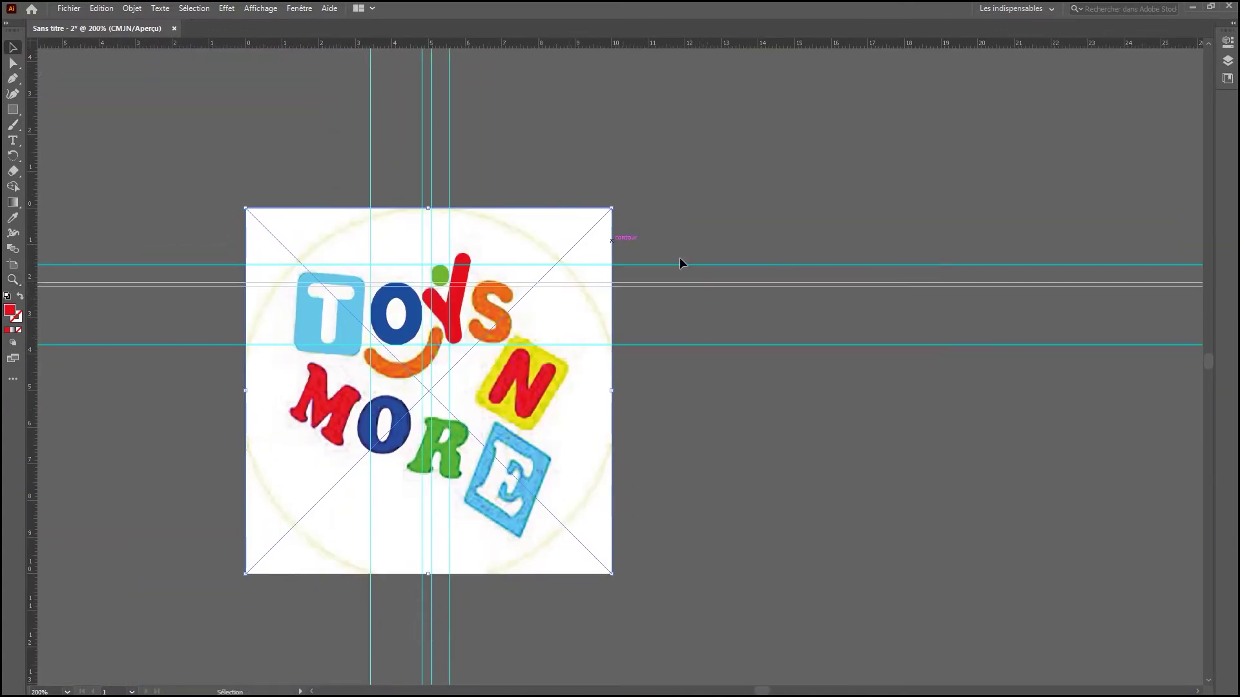
pyautogui.moveTo(681, 256); pyautogui.dragTo(713, 363)
pyautogui.press('Delete')
pyautogui.moveTo(348, 123); pyautogui.dragTo(475, 155)
pyautogui.press('Delete')
# Trace the upper half of the orange S's centreline with the Pen tool, from its upper tip to mid-diagonal.
pyautogui.press('z')
pyautogui.moveTo(454, 263); pyautogui.dragTo(556, 375)
pyautogui.moveTo(428, 146); pyautogui.dragTo(797, 592)
pyautogui.moveTo(659, 426); pyautogui.dragTo(708, 517)
pyautogui.press('p')
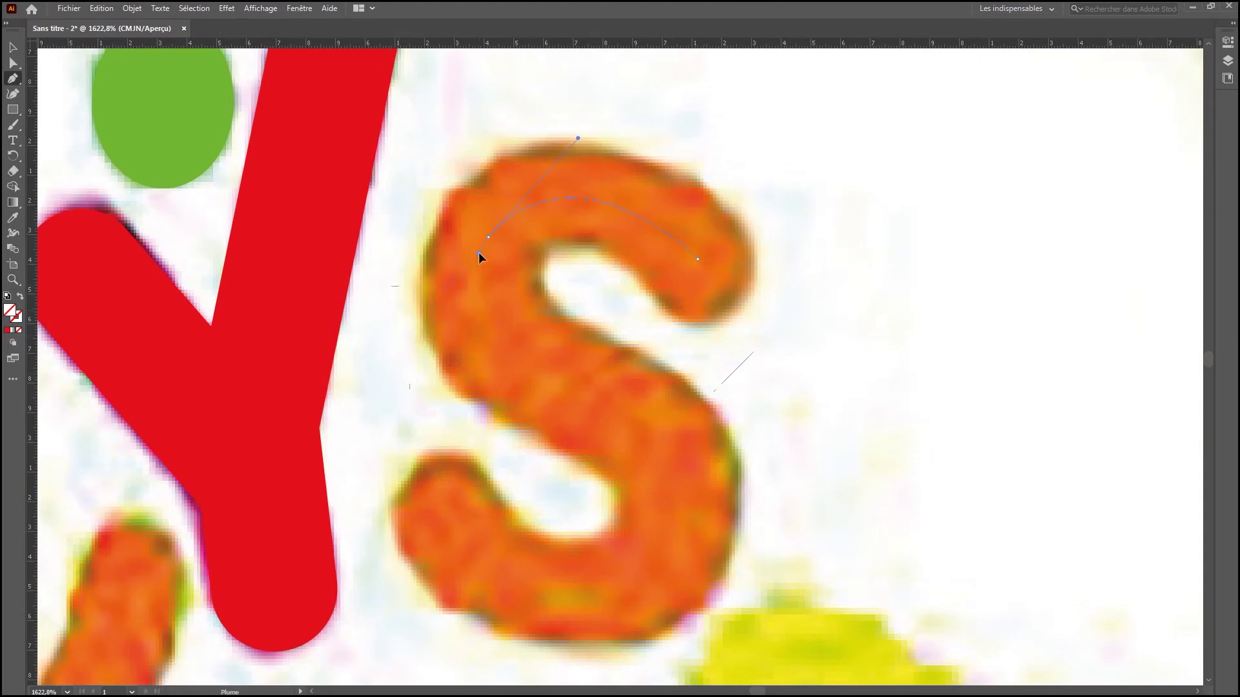
pyautogui.moveTo(664, 258); pyautogui.dragTo(799, 179)
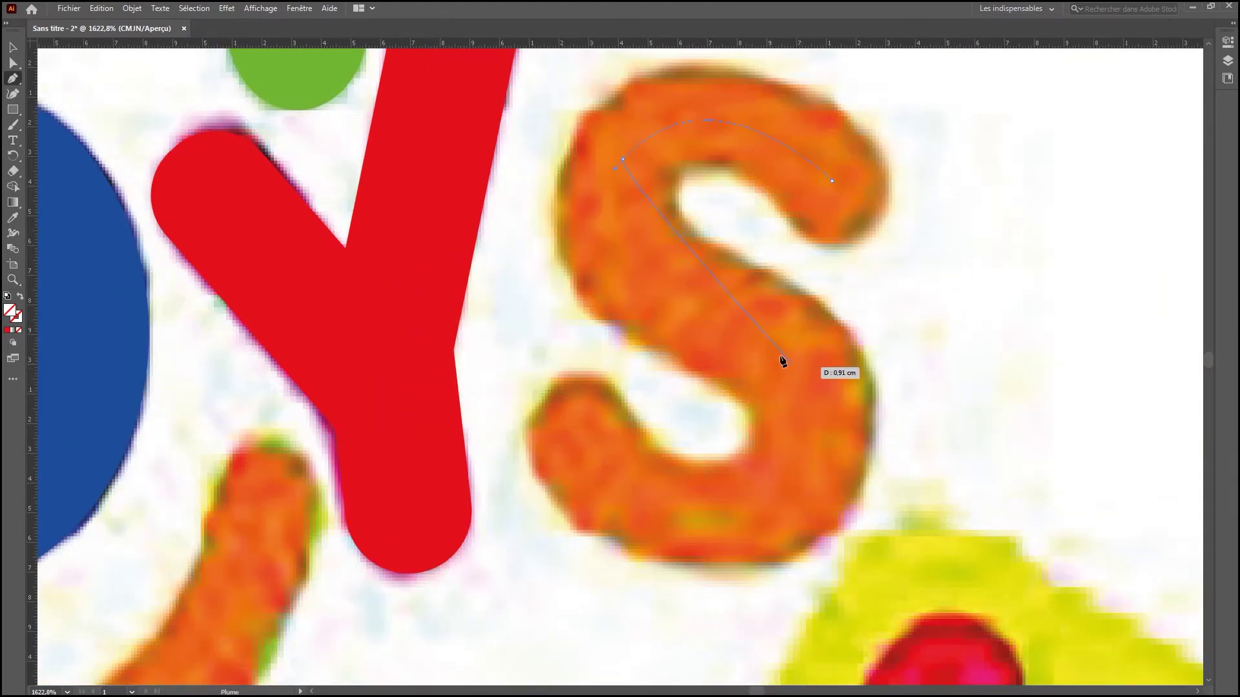
pyautogui.moveTo(745, 333)
pyautogui.mouseDown()
pyautogui.moveTo(870, 407)
pyautogui.moveTo(924, 421)
pyautogui.moveTo(757, 343)
pyautogui.mouseUp()
# Continue the S's centreline path around the lower curve and end it at the lower tip.
pyautogui.moveTo(577, 417); pyautogui.dragTo(298, 249)
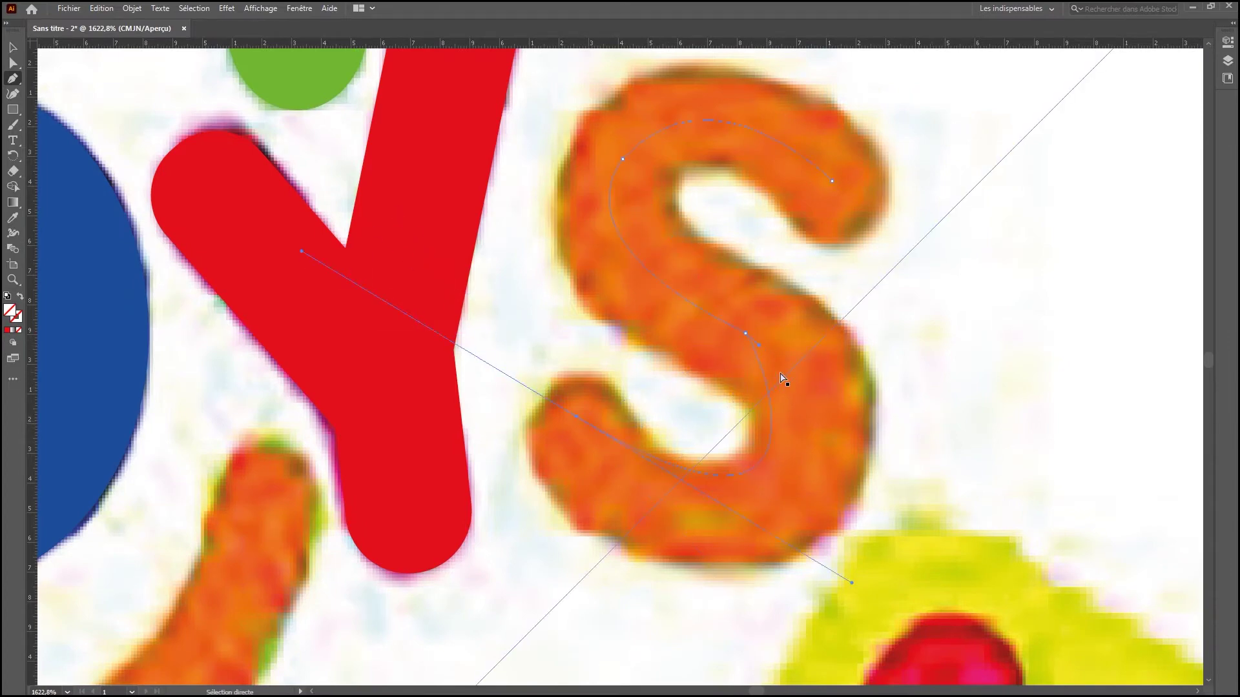
pyautogui.hotkey('ctrl', 'z')
pyautogui.moveTo(785, 472)
pyautogui.mouseDown()
pyautogui.moveTo(754, 513)
pyautogui.moveTo(775, 503)
pyautogui.moveTo(771, 484)
pyautogui.mouseUp()
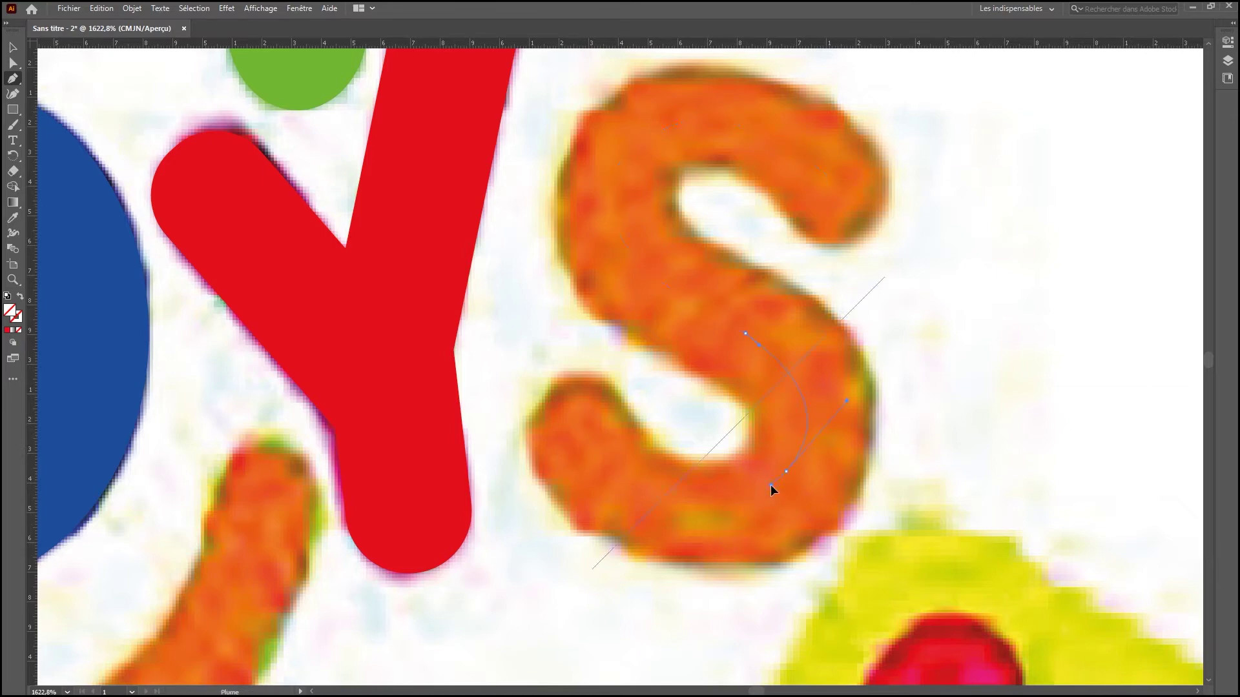
pyautogui.moveTo(581, 436); pyautogui.dragTo(454, 296)
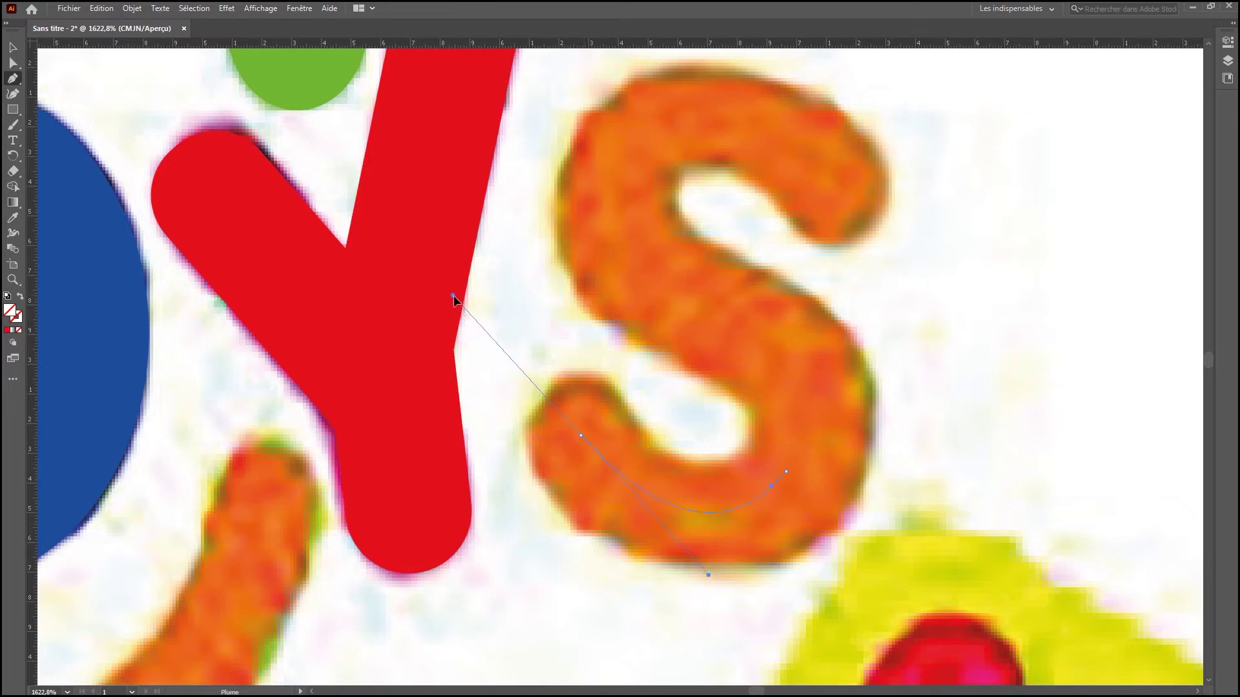
pyautogui.click(581, 436)
# Try a reddish orange sampled from the image as the S path's stroke with a 6 pt weight.
pyautogui.press('i')
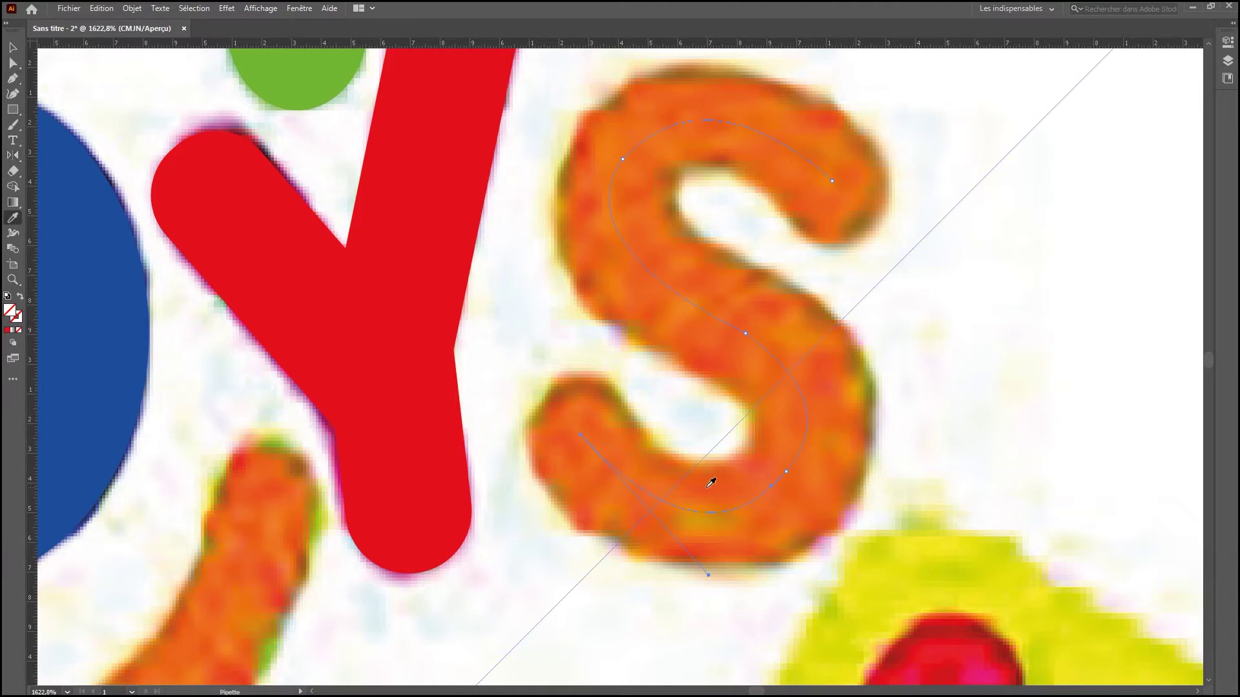
pyautogui.click(711, 478)
pyautogui.hotkey('shift', 'x')
pyautogui.click(1227, 61)
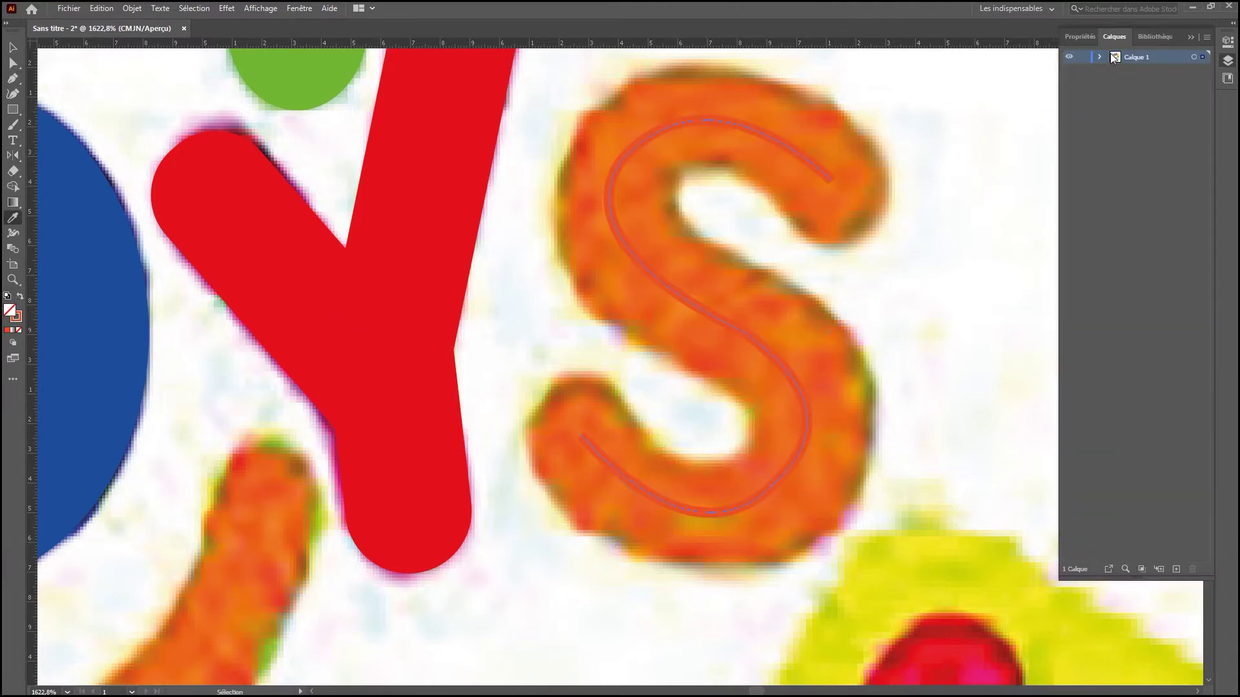
pyautogui.click(1073, 36)
pyautogui.click(1112, 195)
pyautogui.click(1112, 195)
pyautogui.click(1112, 195)
pyautogui.click(1112, 195)
pyautogui.click(1112, 195)
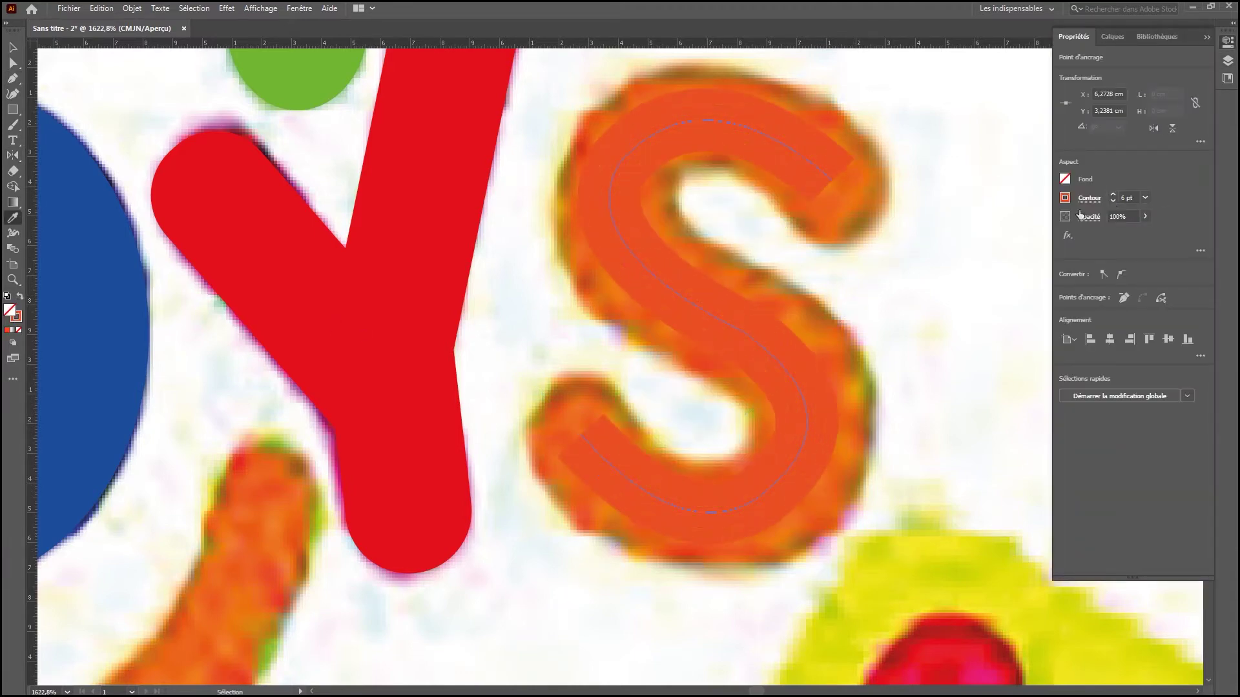
# Sample a lighter orange from the image, apply it as the S path's stroke and set the weight to 10 pt.
pyautogui.click(848, 197)
pyautogui.click(20, 296)
pyautogui.click(1113, 195)
pyautogui.click(1113, 194)
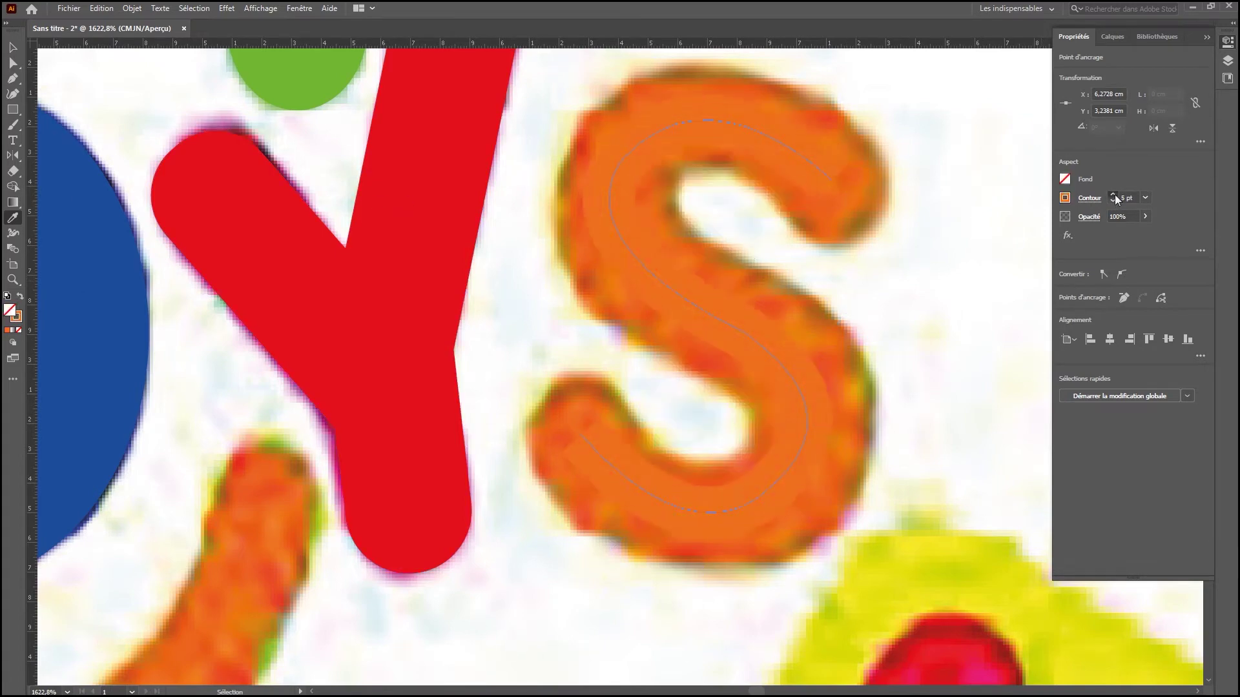
pyautogui.click(1113, 194)
pyautogui.click(1113, 194)
pyautogui.click(1113, 194)
pyautogui.click(1113, 194)
pyautogui.click(1113, 194)
pyautogui.click(1113, 194)
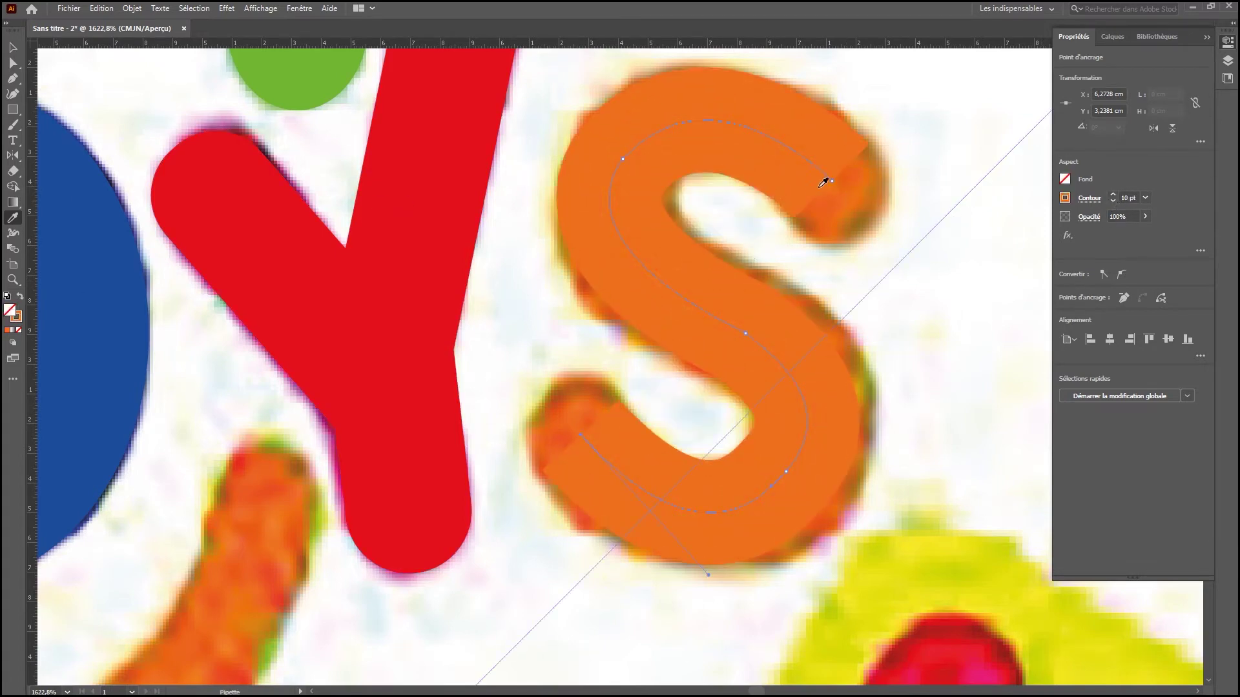
# Move both end points of the S path outward along the letter and give the stroke round caps.
pyautogui.press('a')
pyautogui.moveTo(831, 181)
pyautogui.mouseDown()
pyautogui.moveTo(852, 202)
pyautogui.moveTo(844, 195)
pyautogui.mouseUp()
pyautogui.moveTo(581, 439); pyautogui.dragTo(571, 432)
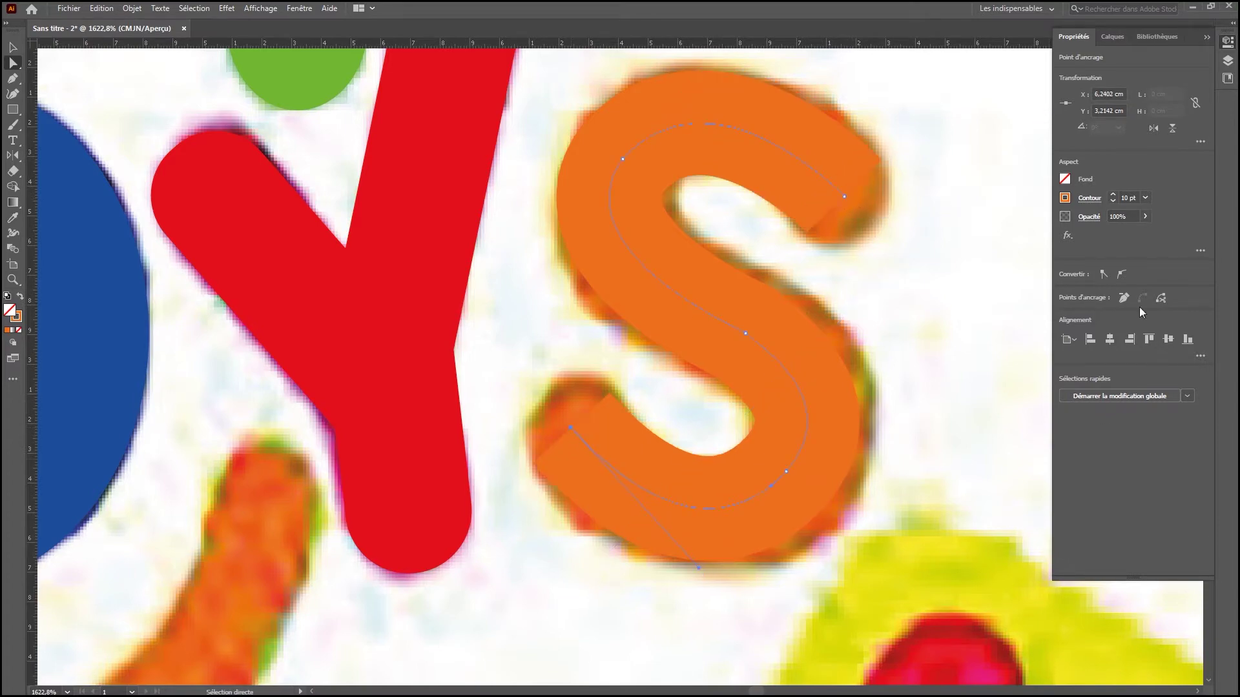
pyautogui.click(1093, 201)
pyautogui.click(1019, 244)
# Pull both end points of the S path slightly inward so the rounded tips fit the image.
pyautogui.moveTo(844, 195)
pyautogui.mouseDown()
pyautogui.moveTo(827, 183)
pyautogui.moveTo(836, 193)
pyautogui.mouseUp()
pyautogui.click(571, 429)
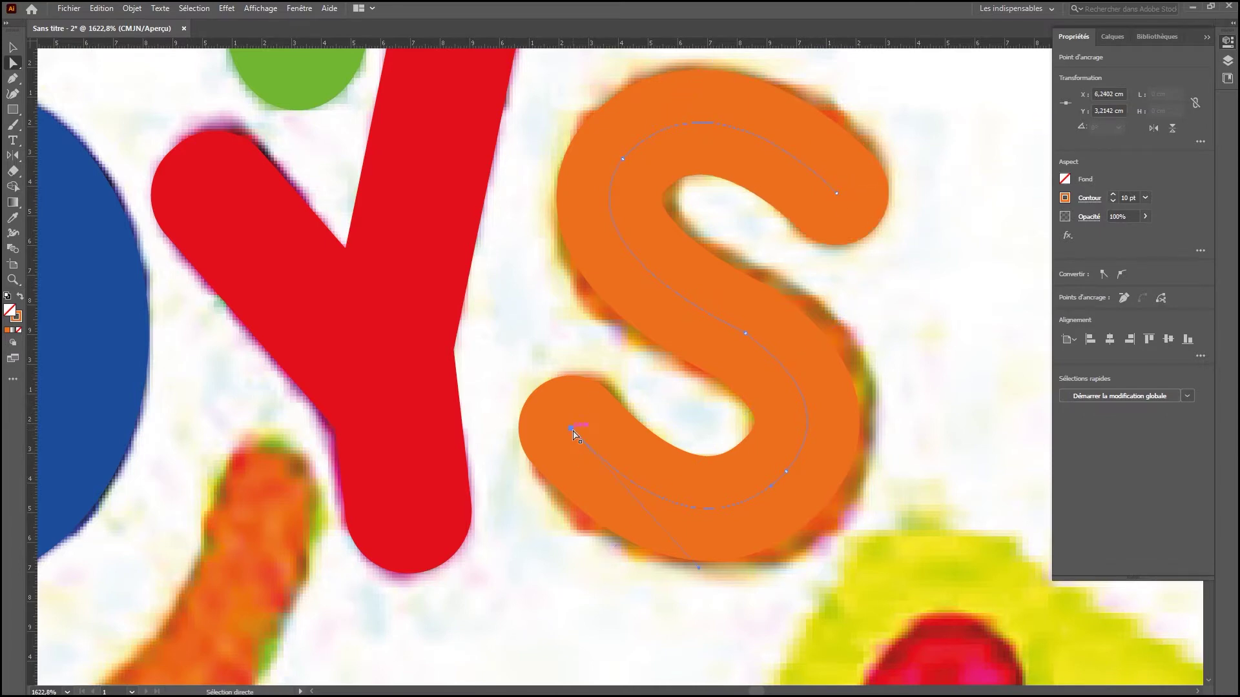
pyautogui.moveTo(573, 434); pyautogui.dragTo(583, 439)
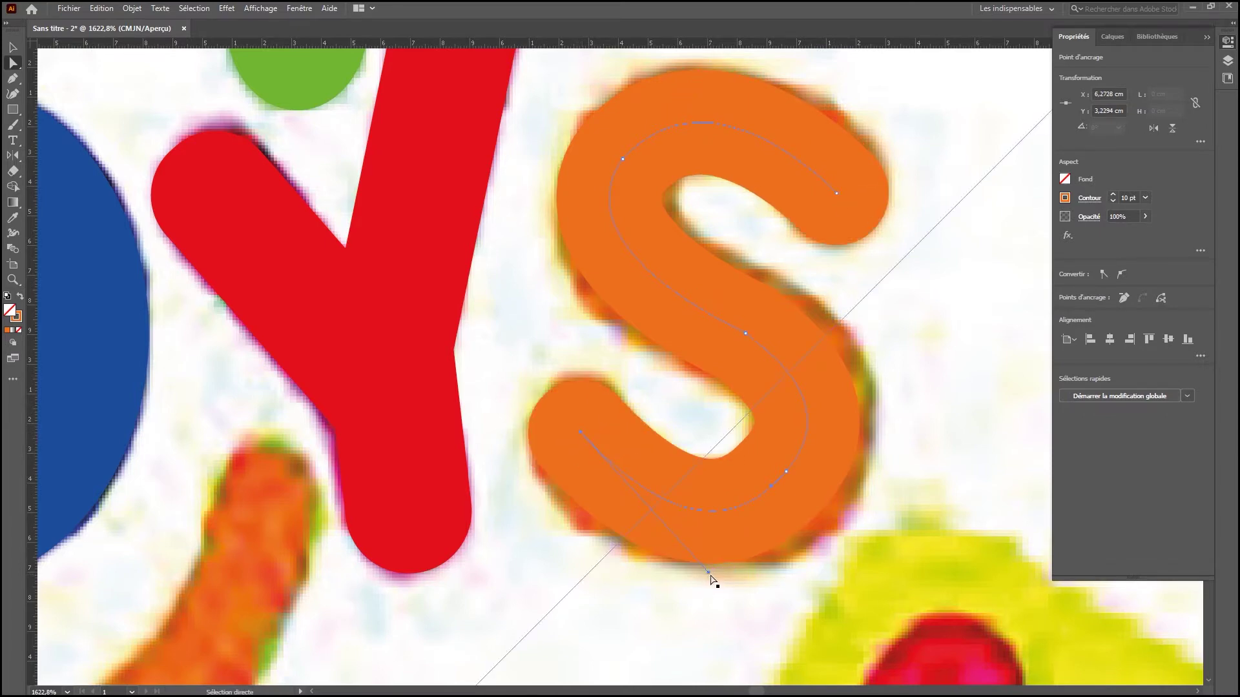
# Move the lower-right and upper-left anchor points of the S path and adjust their curves to follow the letter's outline.
pyautogui.moveTo(785, 472); pyautogui.dragTo(806, 472)
pyautogui.moveTo(867, 400); pyautogui.dragTo(863, 391)
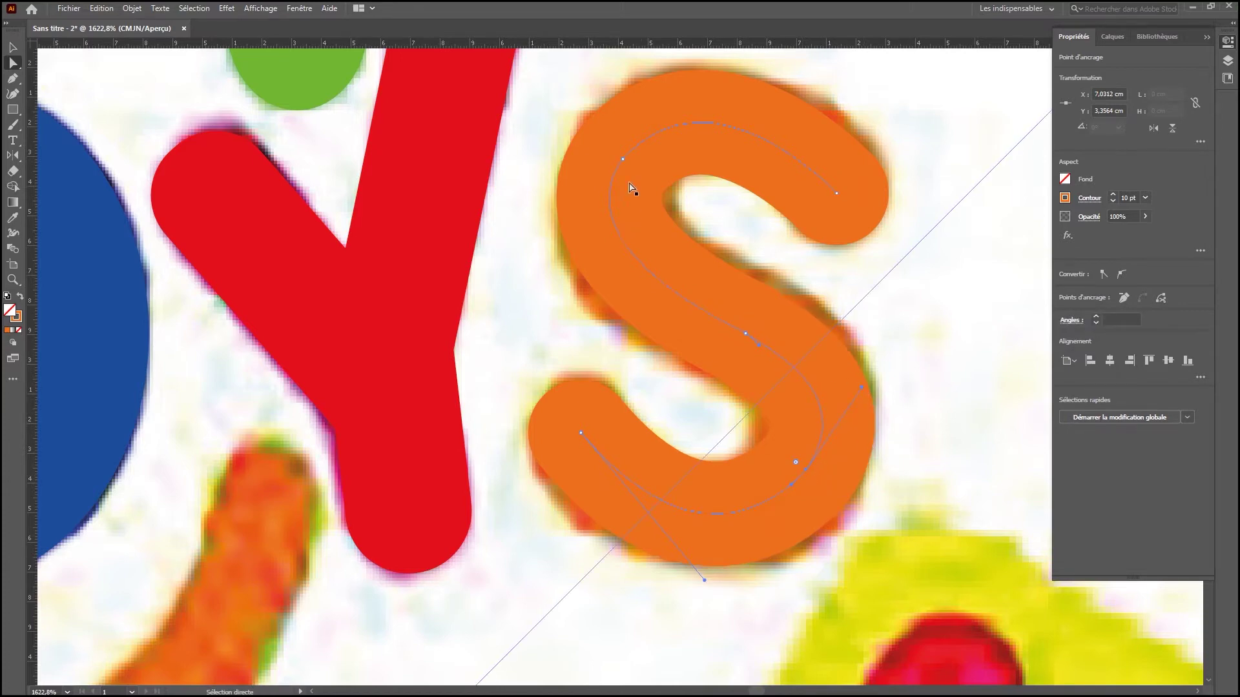
pyautogui.click(622, 159)
pyautogui.moveTo(749, 170); pyautogui.dragTo(796, 309)
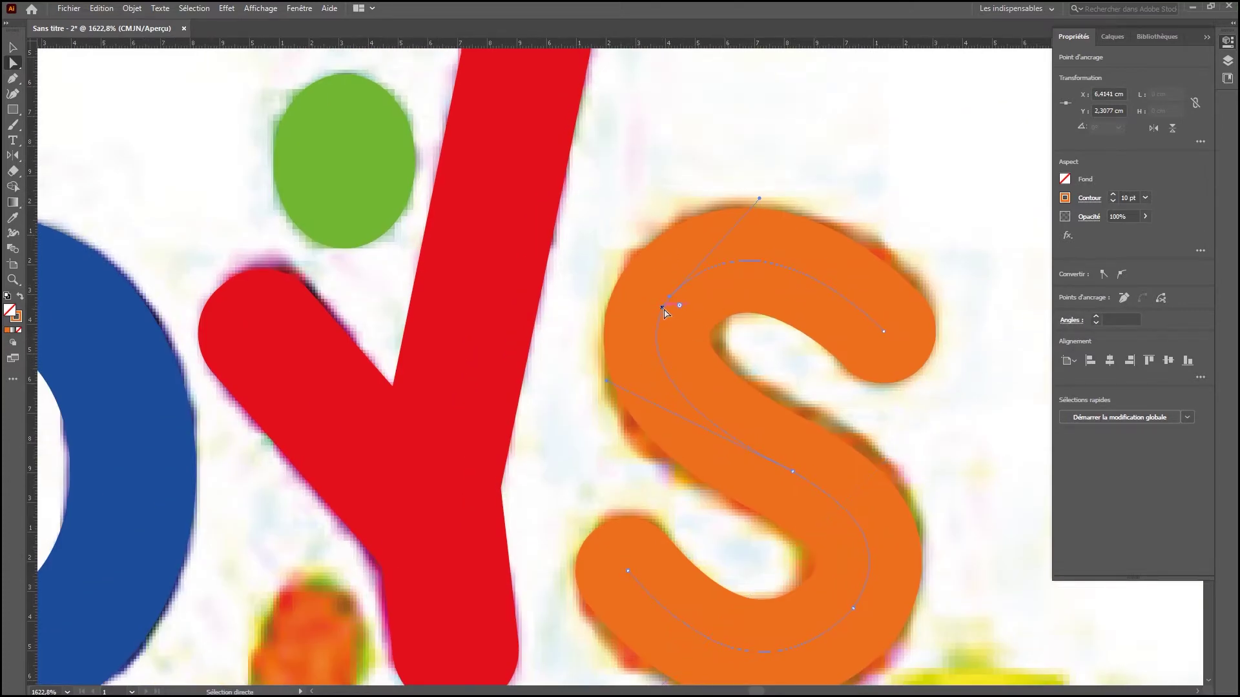
pyautogui.moveTo(670, 299); pyautogui.dragTo(673, 298)
pyautogui.click(810, 168)
# Switch to full-screen mode and hide the rulers for tracing the red M.
pyautogui.press('z')
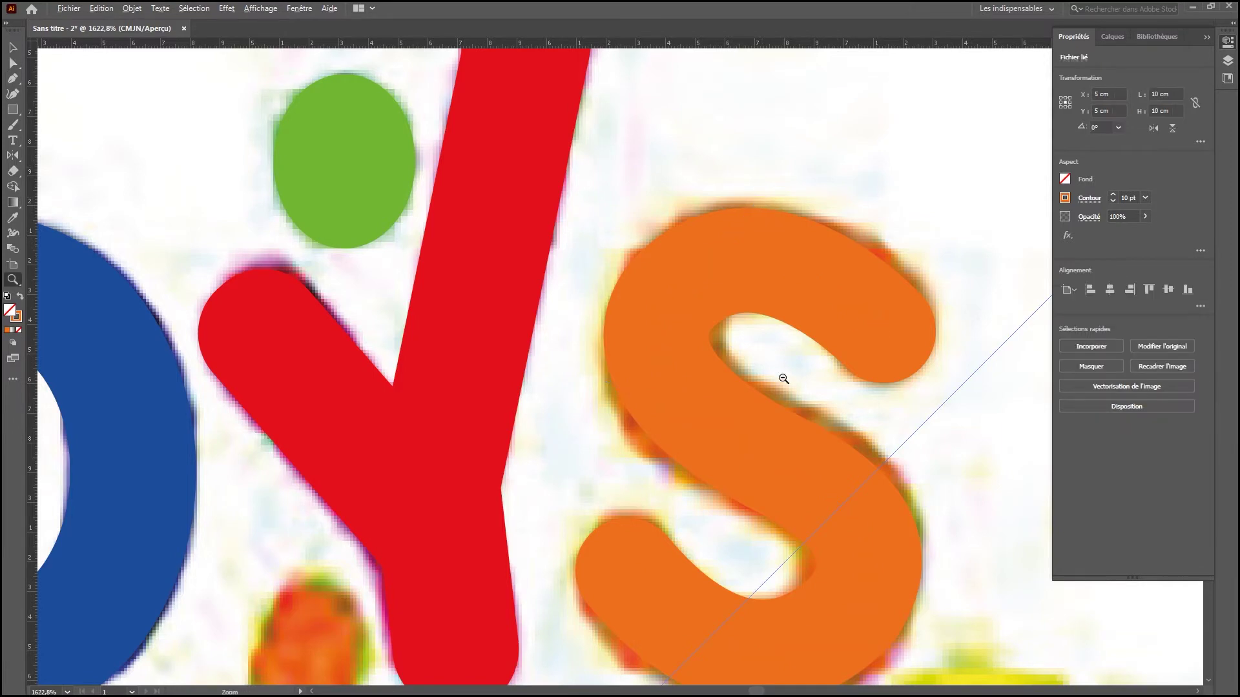
pyautogui.keyDown('alt'); pyautogui.click(771, 388); pyautogui.keyUp('alt')
pyautogui.keyDown('alt'); pyautogui.click(749, 400); pyautogui.keyUp('alt')
pyautogui.keyDown('alt'); pyautogui.click(719, 416); pyautogui.keyUp('alt')
pyautogui.keyDown('alt'); pyautogui.click(675, 444); pyautogui.keyUp('alt')
pyautogui.keyDown('alt'); pyautogui.click(676, 446); pyautogui.keyUp('alt')
pyautogui.moveTo(456, 244); pyautogui.dragTo(666, 522)
pyautogui.moveTo(850, 554); pyautogui.dragTo(806, 591)
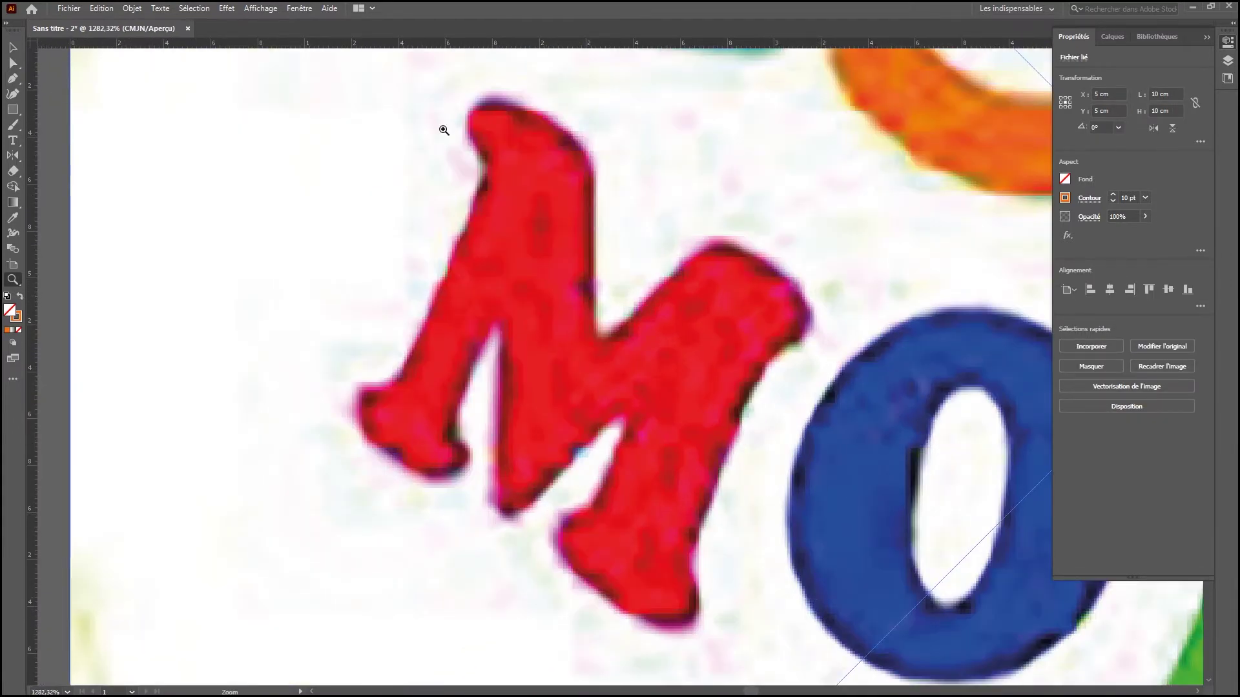
pyautogui.moveTo(408, 84); pyautogui.dragTo(797, 551)
pyautogui.press('f')
pyautogui.press('f')
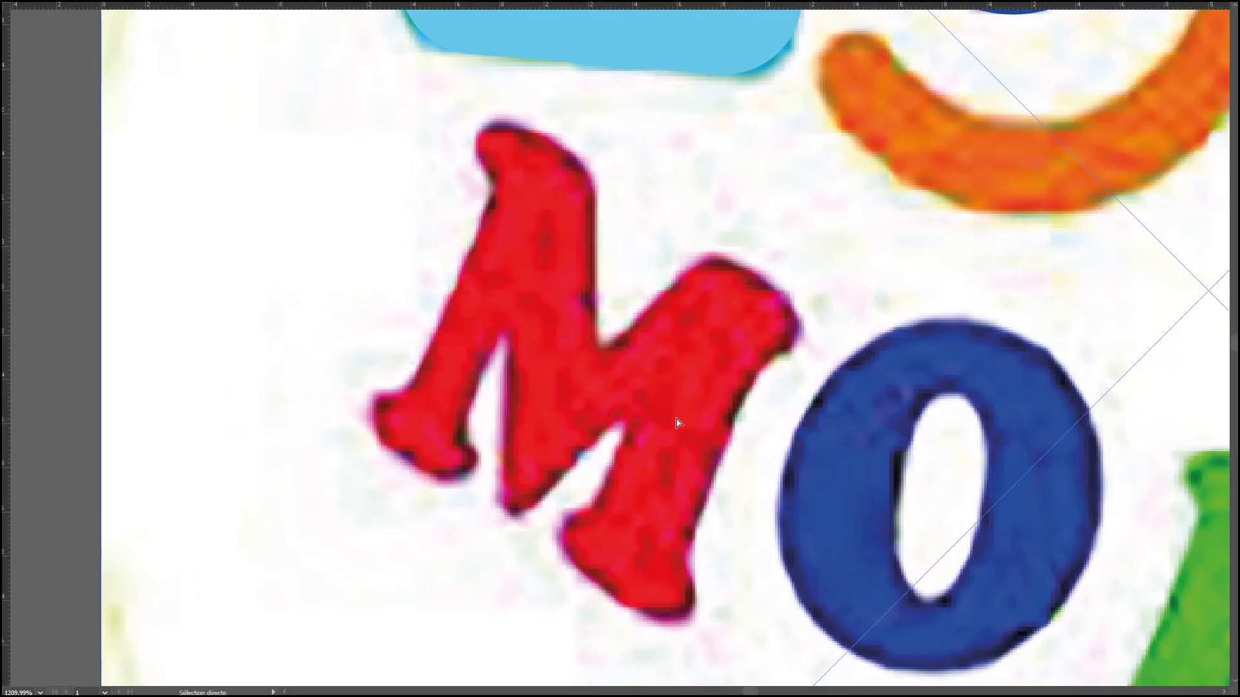
pyautogui.hotkey('ctrl', 'r')
pyautogui.moveTo(652, 325); pyautogui.dragTo(652, 276)
pyautogui.moveTo(404, 70); pyautogui.dragTo(804, 586)
pyautogui.moveTo(520, 317); pyautogui.dragTo(553, 352)
# Start the M's outline with a straight segment along its left leg's outer edge and set the stroke weight to 0.25 pt.
pyautogui.press('p')
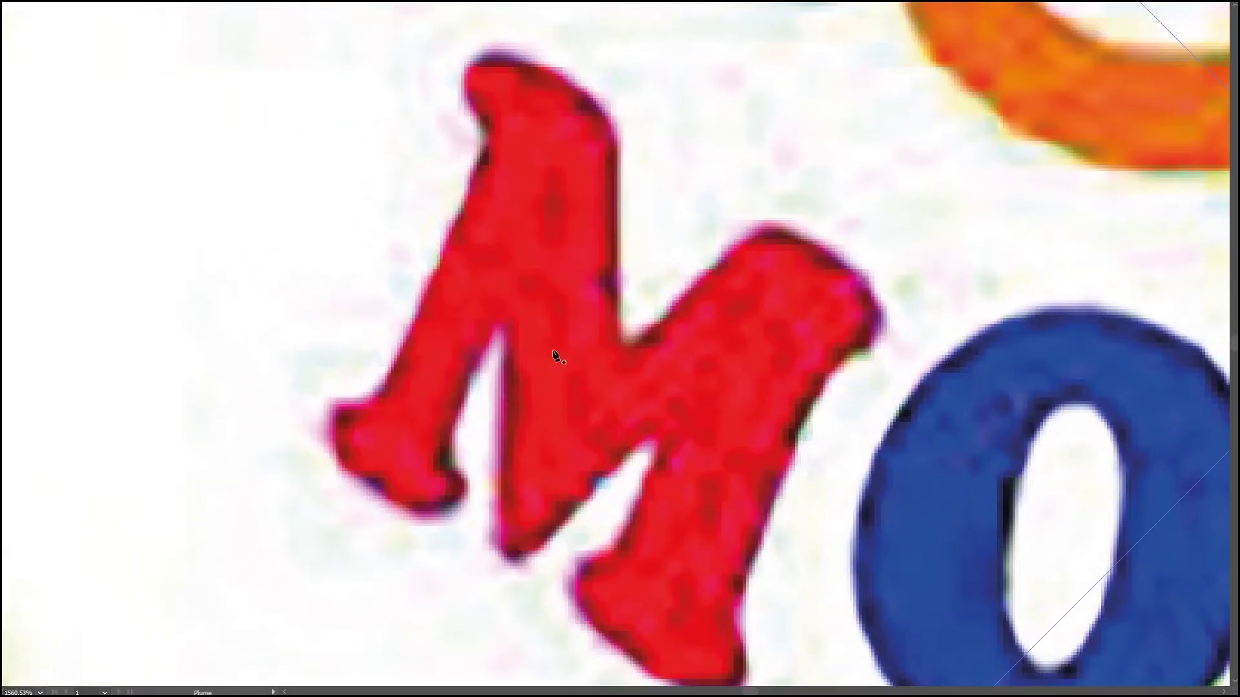
pyautogui.click(381, 388)
pyautogui.moveTo(481, 147); pyautogui.dragTo(487, 137)
pyautogui.press('f')
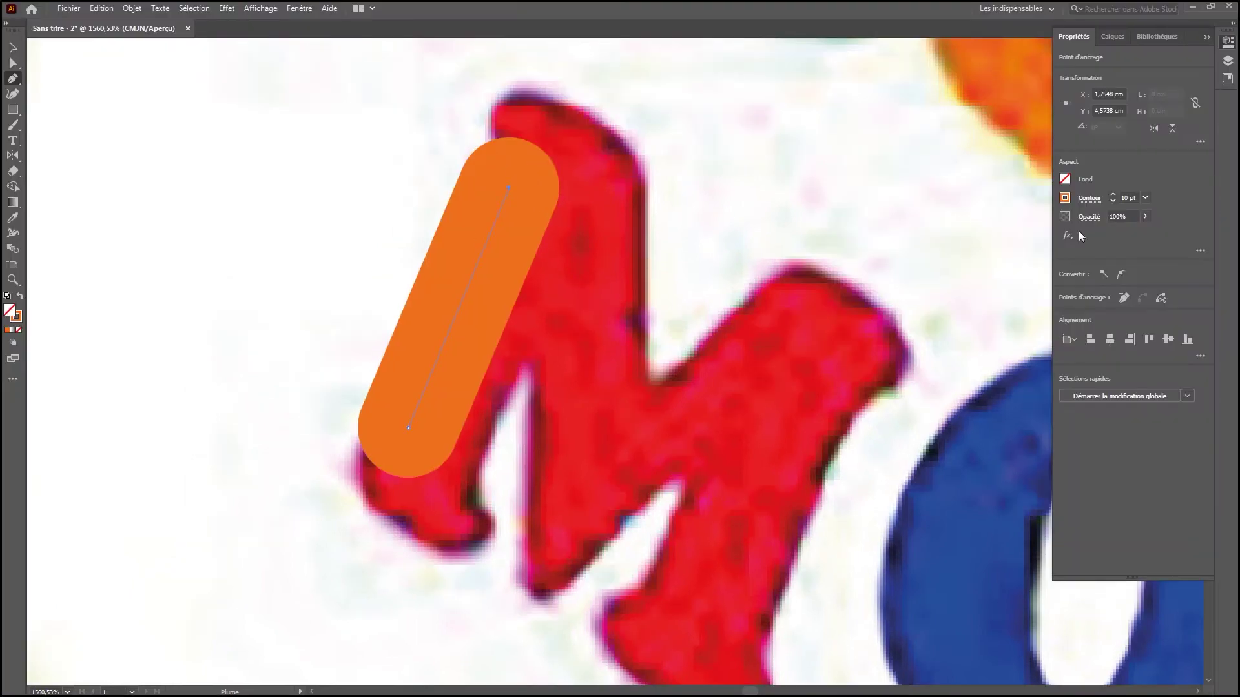
pyautogui.click(1114, 200)
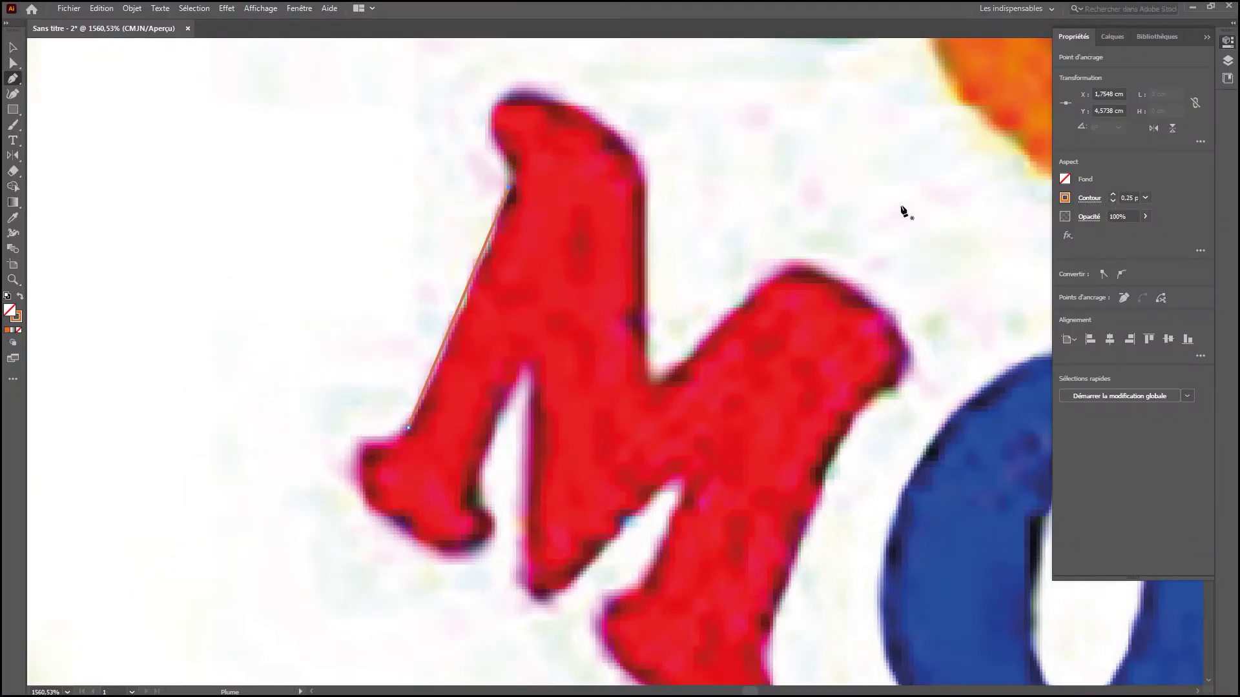
# Continue the M's outline around its curved top-left tip, straight down into the middle notch and up to the second peak.
pyautogui.press('f')
pyautogui.press('z')
pyautogui.doubleClick(464, 154)
pyautogui.moveTo(871, 517); pyautogui.dragTo(517, 268)
pyautogui.press('f')
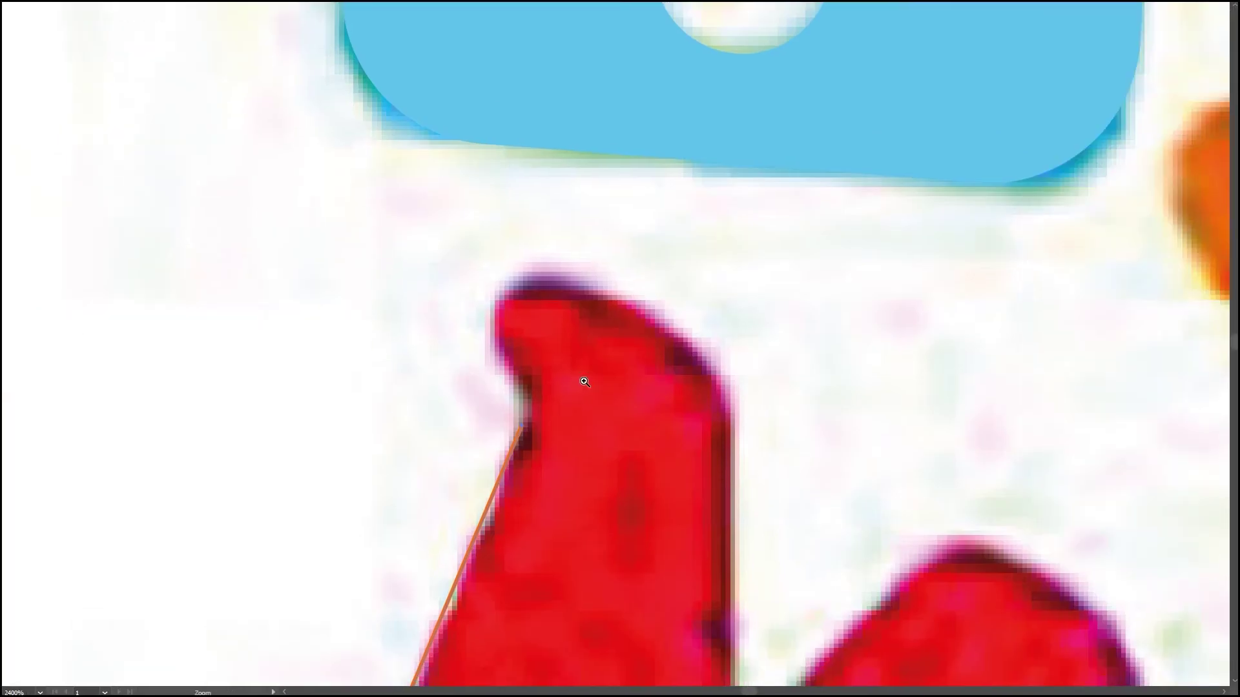
pyautogui.press('p')
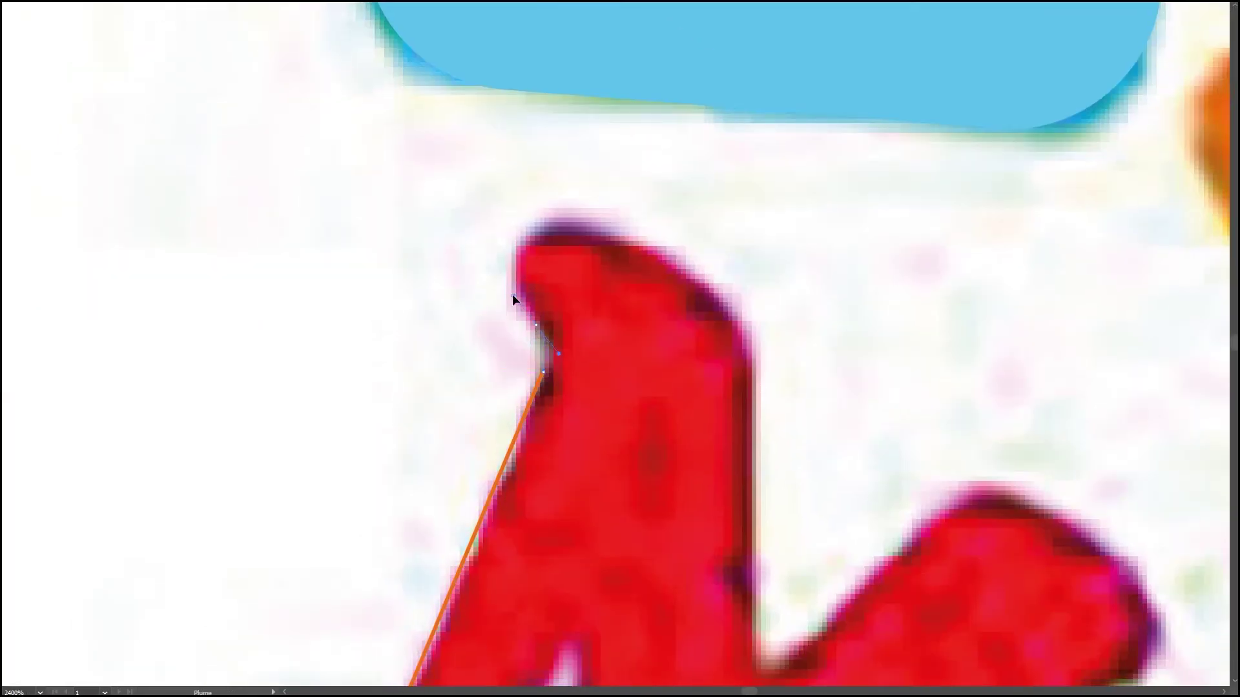
pyautogui.moveTo(512, 296); pyautogui.dragTo(513, 295)
pyautogui.moveTo(680, 264); pyautogui.dragTo(653, 251)
pyautogui.moveTo(696, 285); pyautogui.dragTo(661, 215)
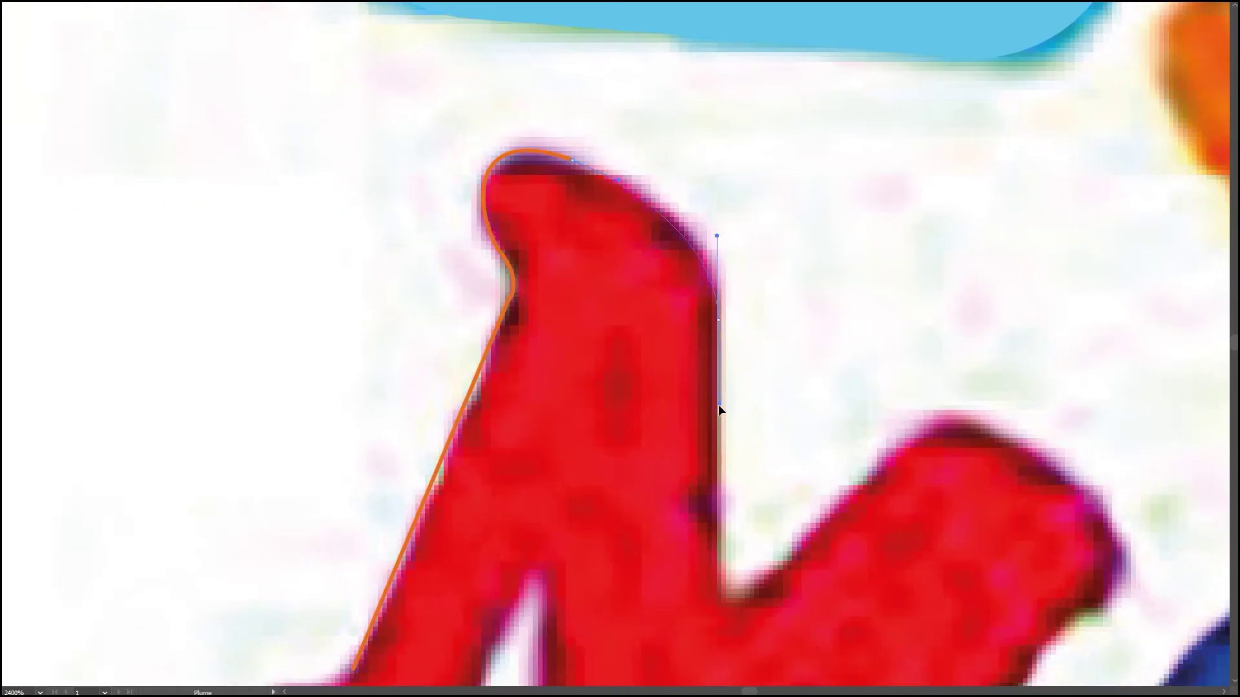
pyautogui.moveTo(717, 404); pyautogui.dragTo(716, 420)
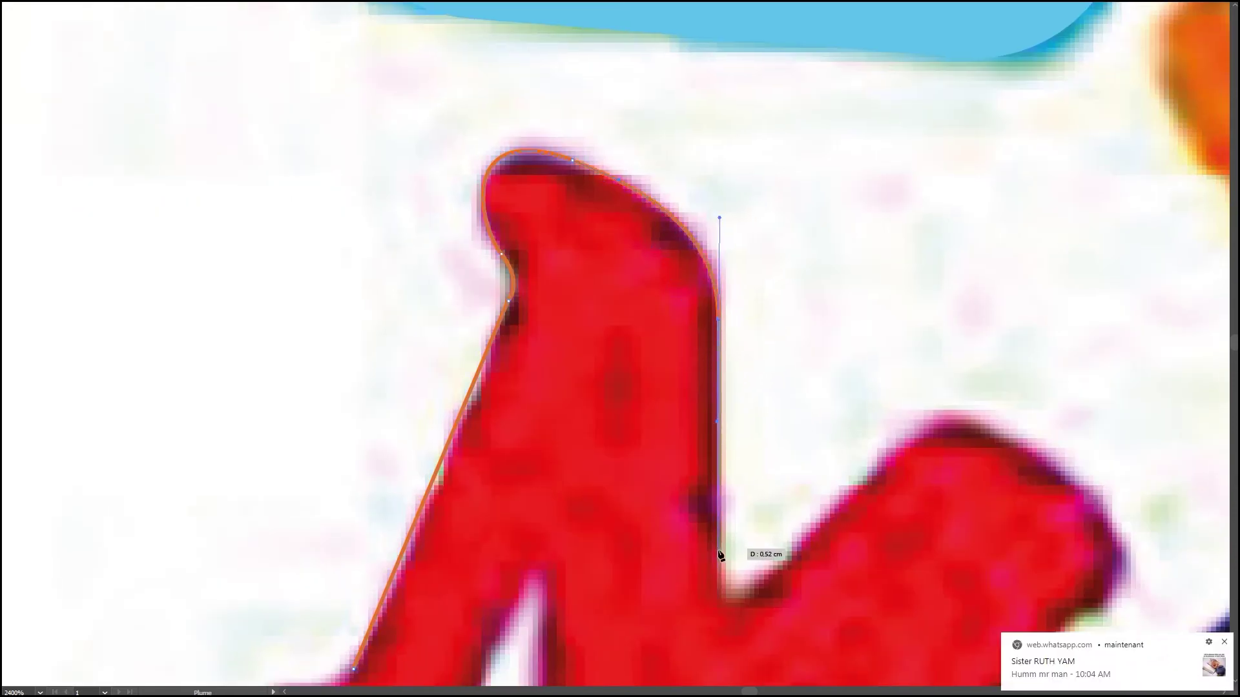
pyautogui.click(723, 613)
pyautogui.click(924, 426)
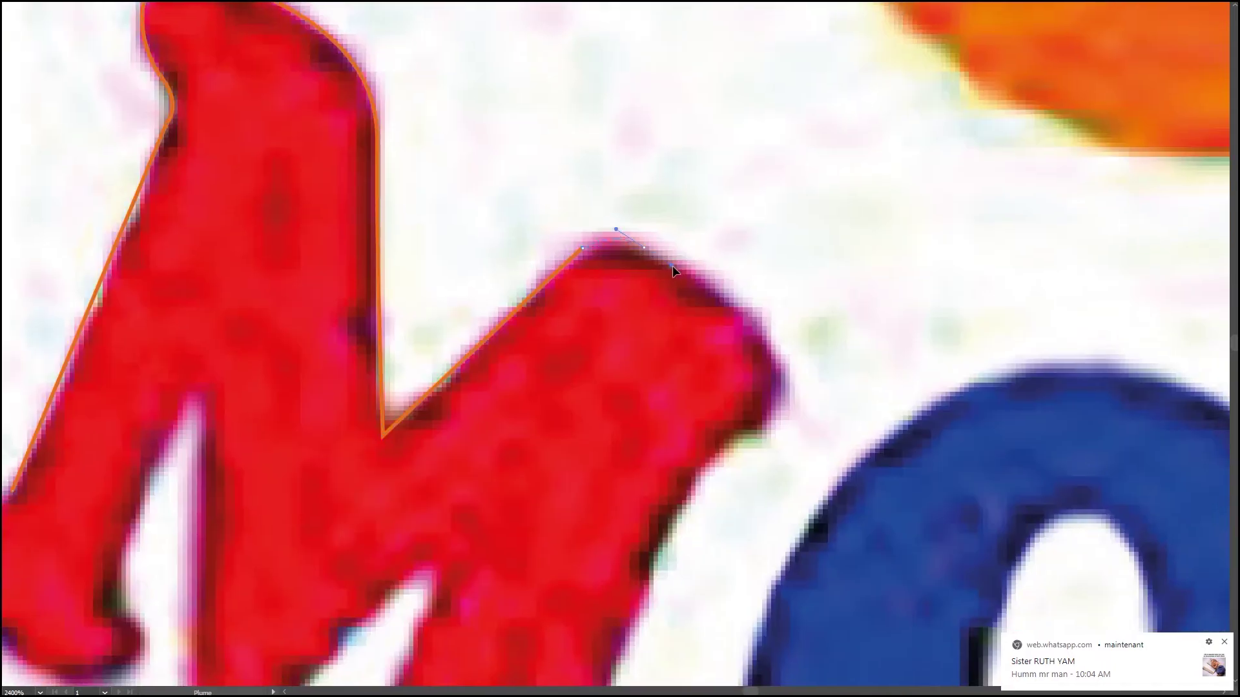
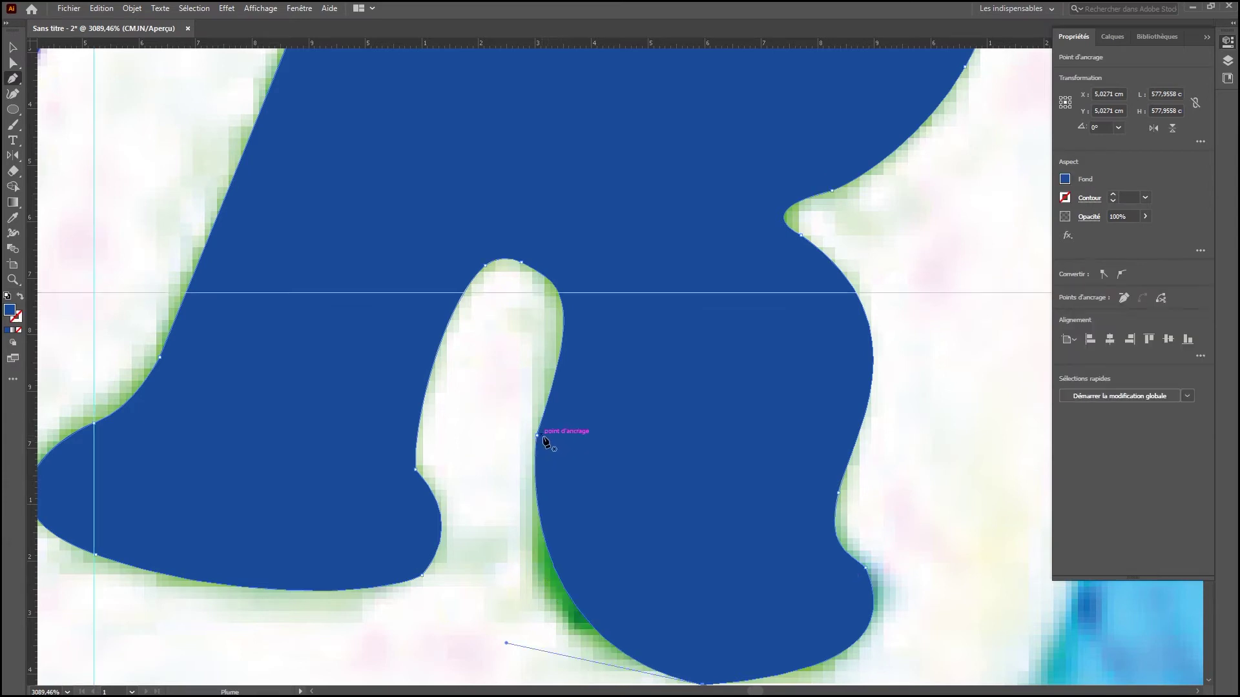
# Delete the extra anchor point at the bottom of the R's right leg.
pyautogui.scroll(5, 532, 429)
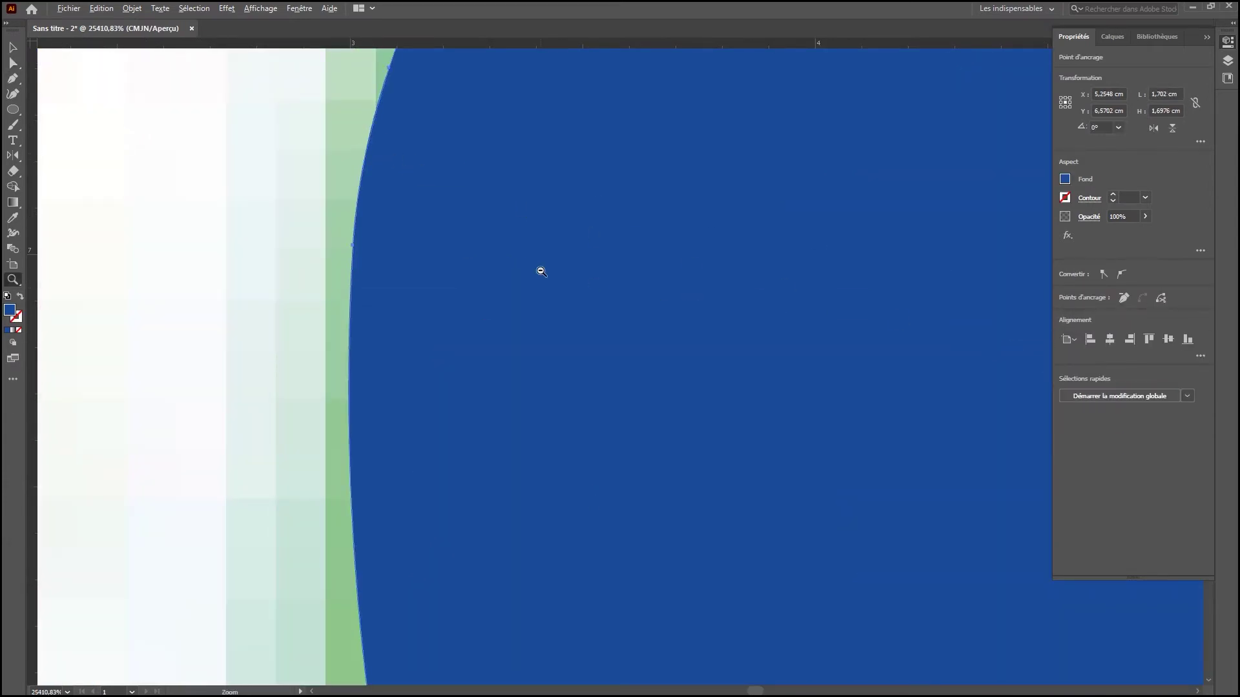
pyautogui.scroll(-5, 540, 269)
pyautogui.moveTo(728, 566); pyautogui.dragTo(750, 567)
pyautogui.press('p')
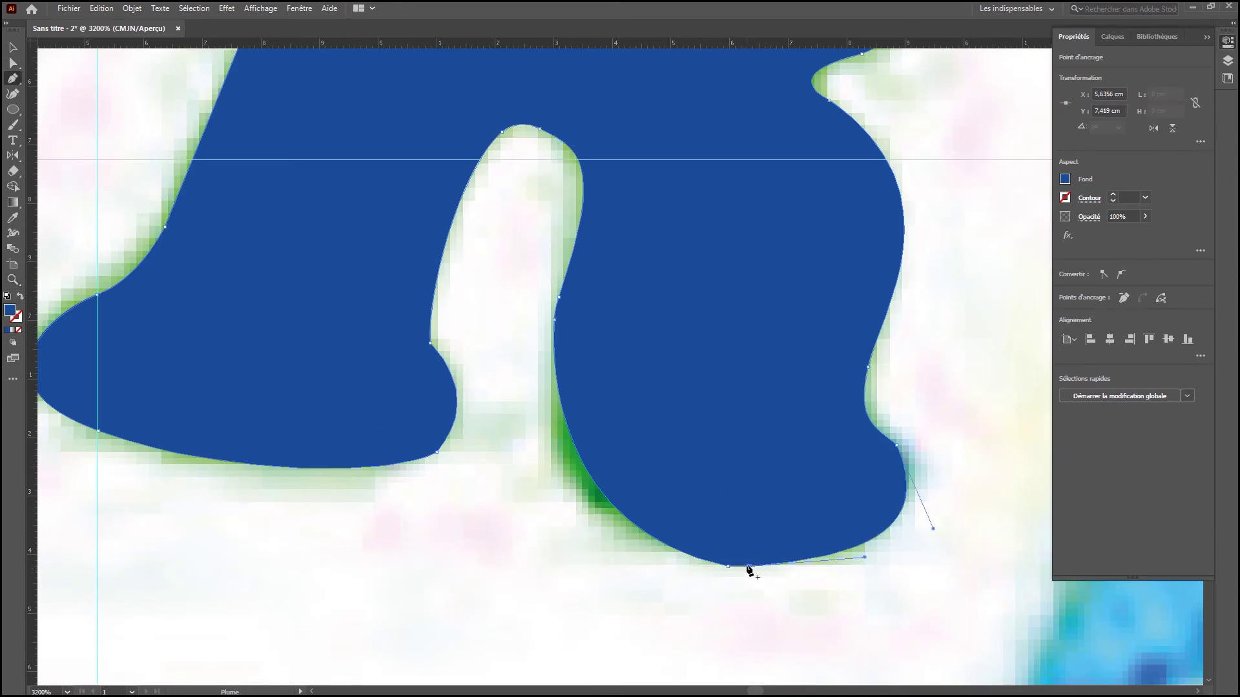
pyautogui.click(749, 567)
# Try moving the bottom anchor point of the R's right leg slightly upward.
pyautogui.press('a')
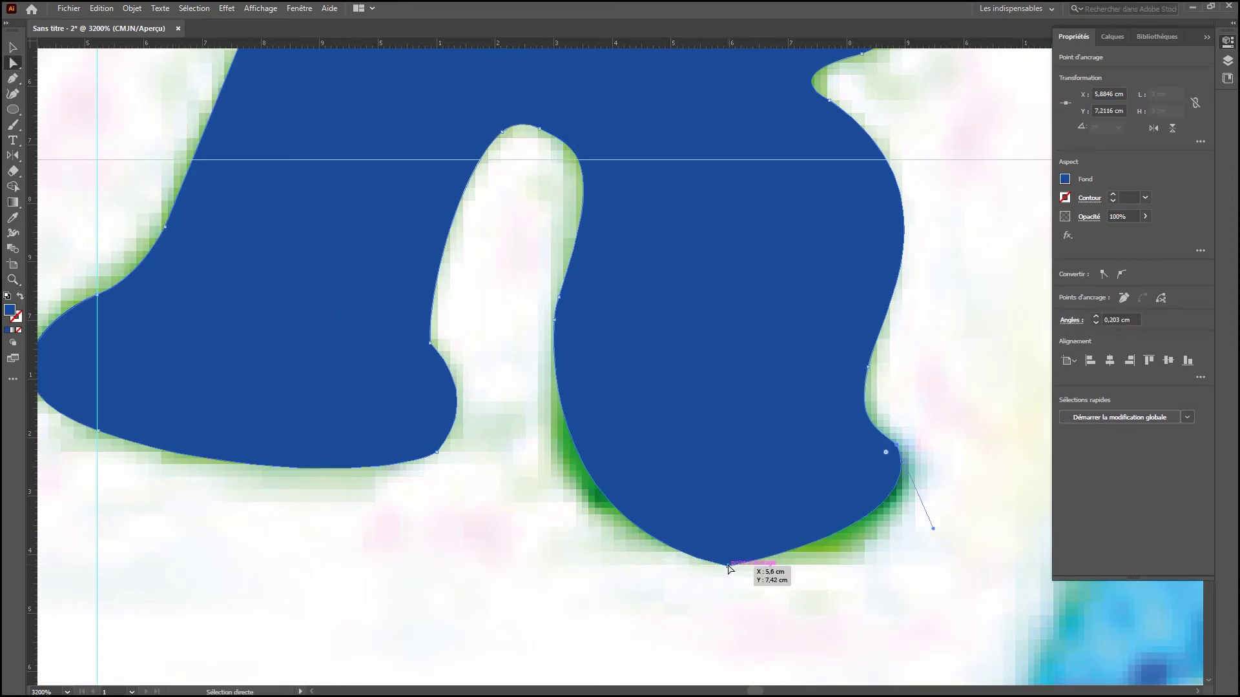
pyautogui.moveTo(728, 567); pyautogui.dragTo(724, 554)
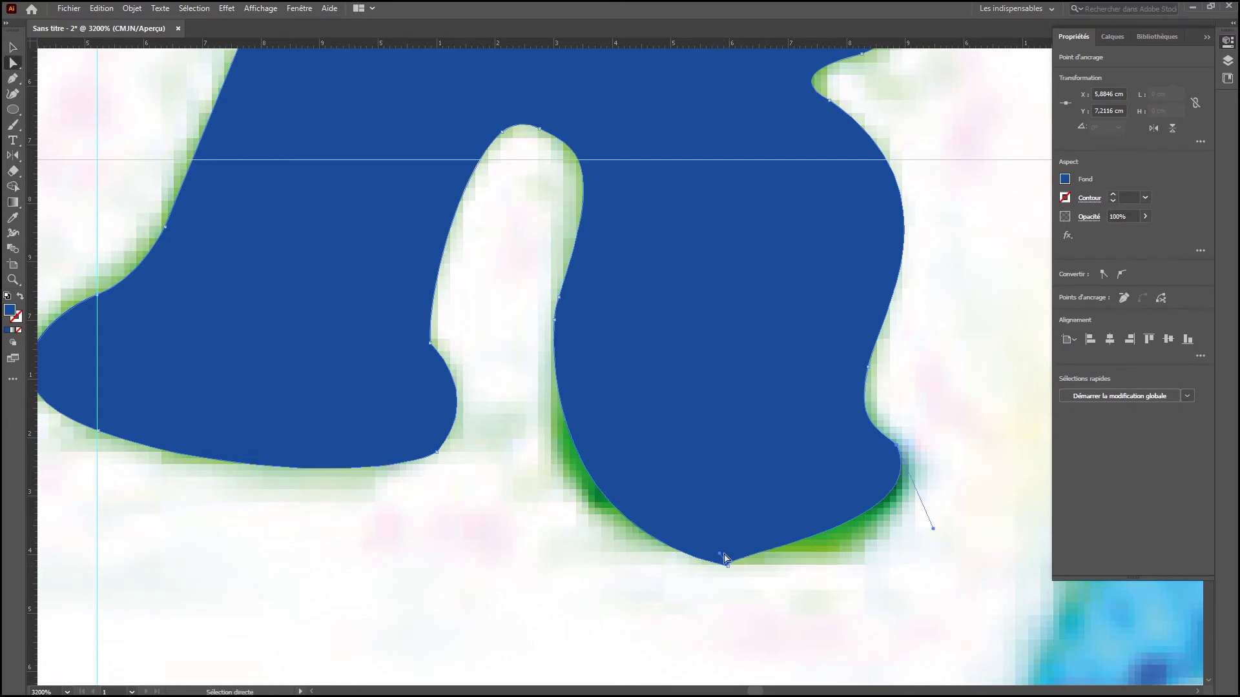
pyautogui.hotkey('ctrl', 'z')
pyautogui.moveTo(495, 251); pyautogui.dragTo(928, 591)
pyautogui.hotkey('ctrl', 'z')
# Round the pointed bottom corner of the R's right leg.
pyautogui.press('z')
pyautogui.click(616, 382)
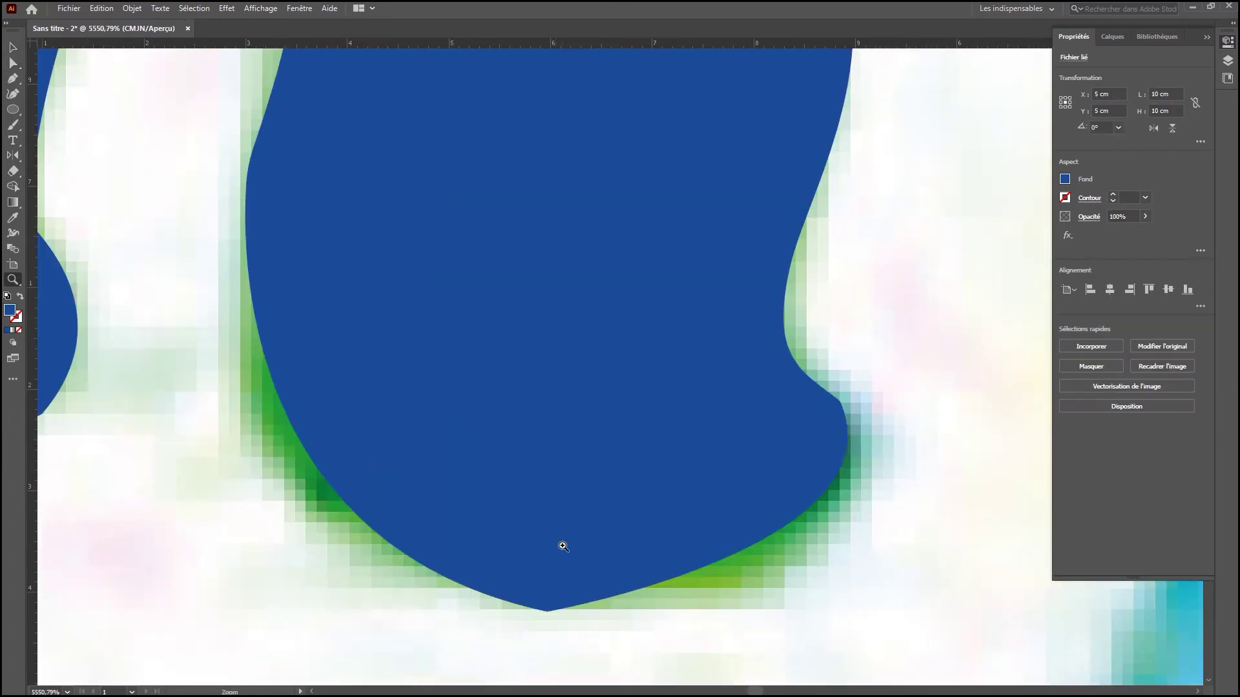
pyautogui.press('a')
pyautogui.click(544, 597)
pyautogui.moveTo(545, 597); pyautogui.dragTo(468, 515)
# Move the right tip of the R's right foot outward and adjust the curve handles so the bottom edge follows the image.
pyautogui.moveTo(840, 402); pyautogui.dragTo(876, 427)
pyautogui.hotkey('ctrl', 'z')
pyautogui.click(840, 403)
pyautogui.click(865, 411)
pyautogui.moveTo(920, 536); pyautogui.dragTo(809, 653)
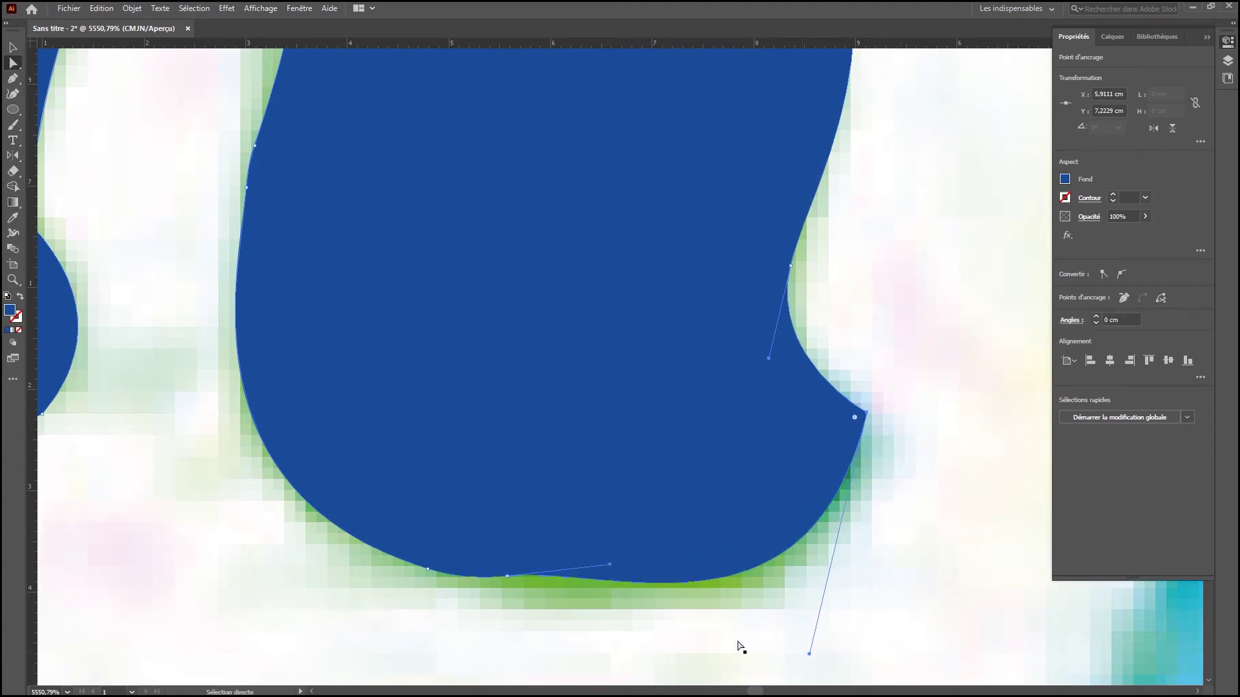
pyautogui.moveTo(608, 567); pyautogui.dragTo(510, 588)
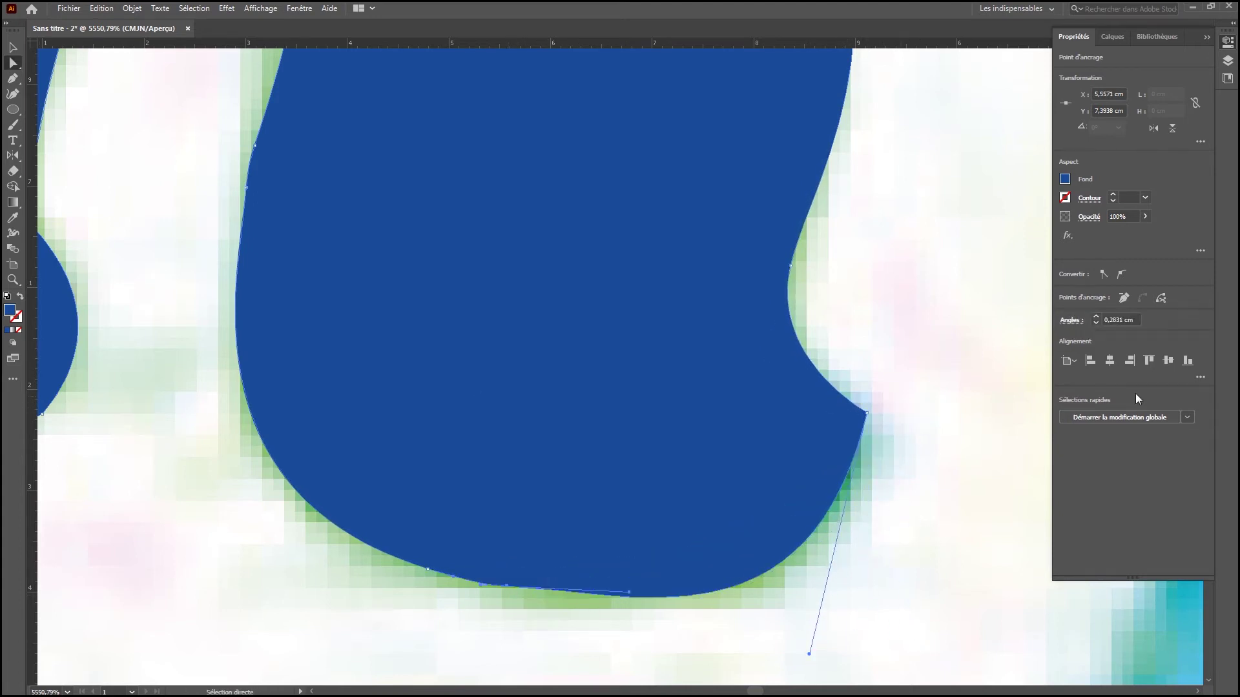
pyautogui.moveTo(809, 654); pyautogui.dragTo(816, 609)
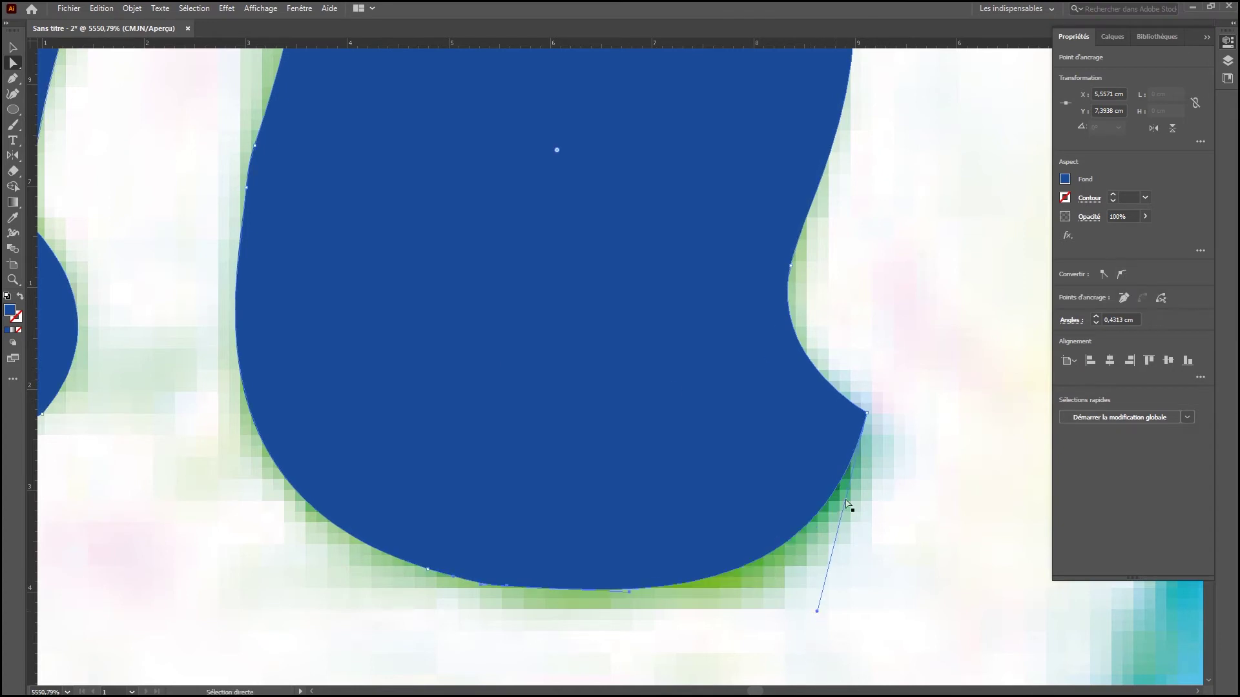
# Round the corner at the right tip of the R's right foot.
pyautogui.click(867, 413)
pyautogui.moveTo(854, 419); pyautogui.dragTo(801, 461)
pyautogui.click(875, 425)
# Select the R, remove its blue fill and fill it with green sampled from the image.
pyautogui.press('z')
pyautogui.keyDown('alt'); pyautogui.click(645, 328); pyautogui.keyUp('alt')
pyautogui.keyDown('alt'); pyautogui.click(618, 315); pyautogui.keyUp('alt')
pyautogui.keyDown('alt'); pyautogui.click(556, 292); pyautogui.keyUp('alt')
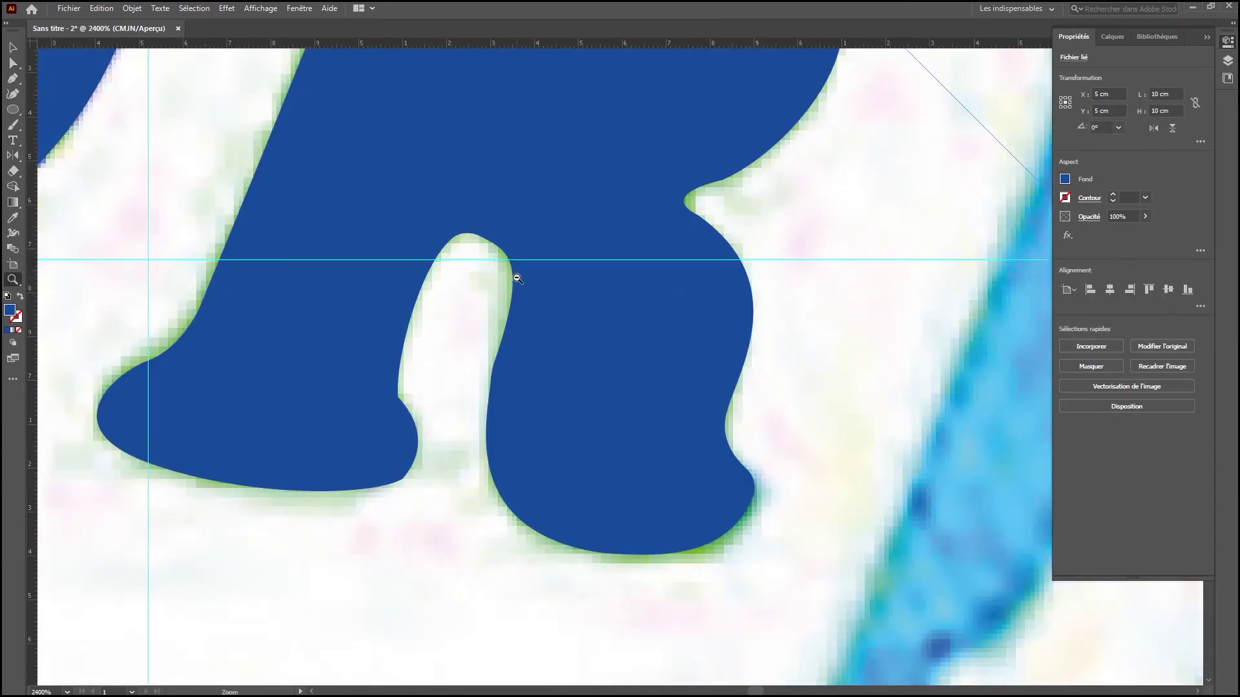
pyautogui.keyDown('alt'); pyautogui.click(518, 280); pyautogui.keyUp('alt')
pyautogui.press('y')
pyautogui.press('i')
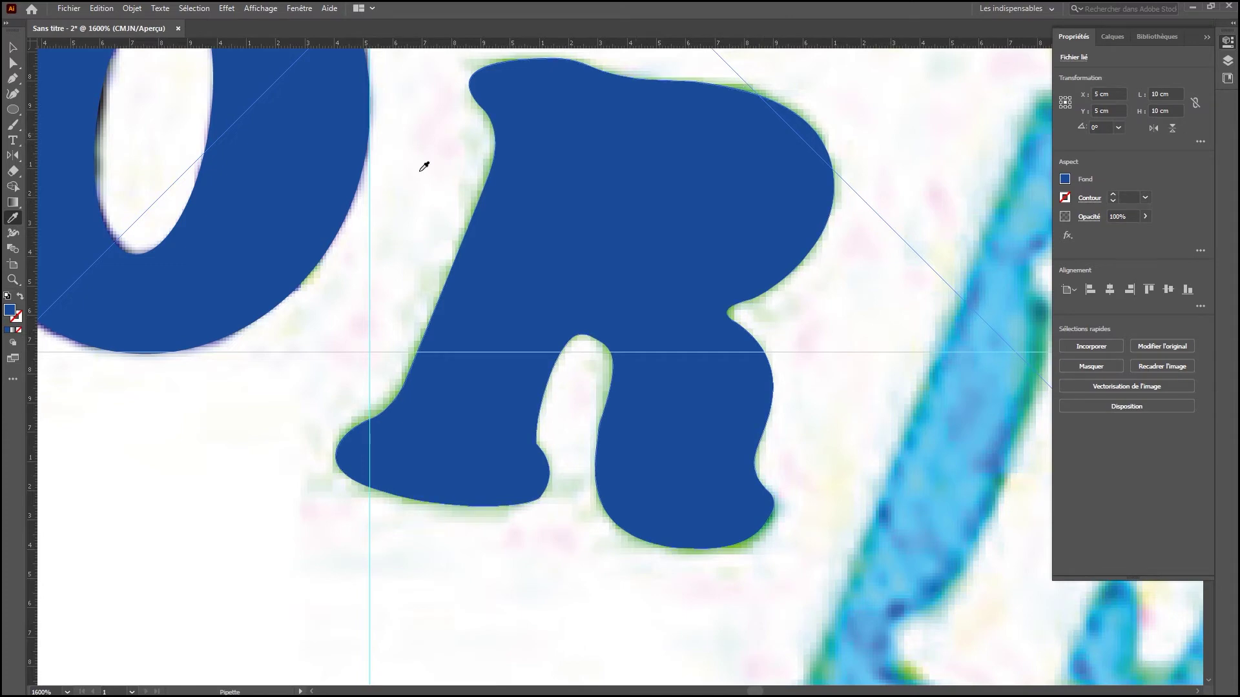
pyautogui.press('v')
pyautogui.click(482, 307)
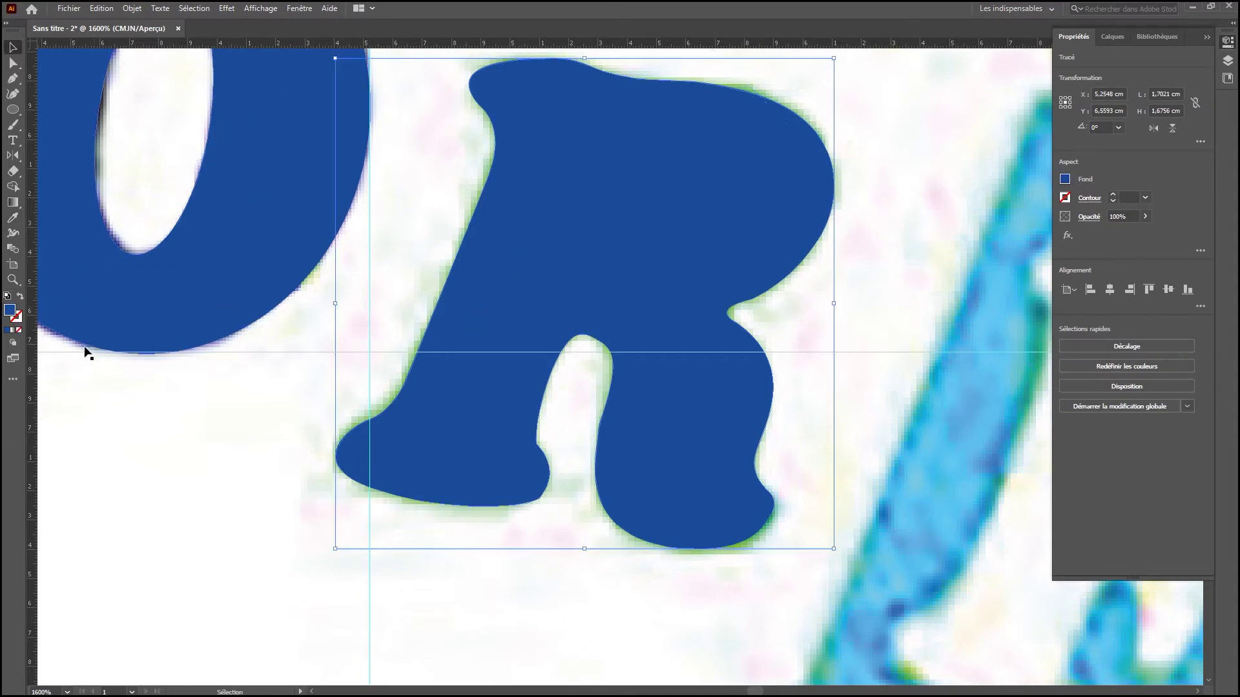
pyautogui.click(19, 330)
pyautogui.press('i')
pyautogui.click(520, 215)
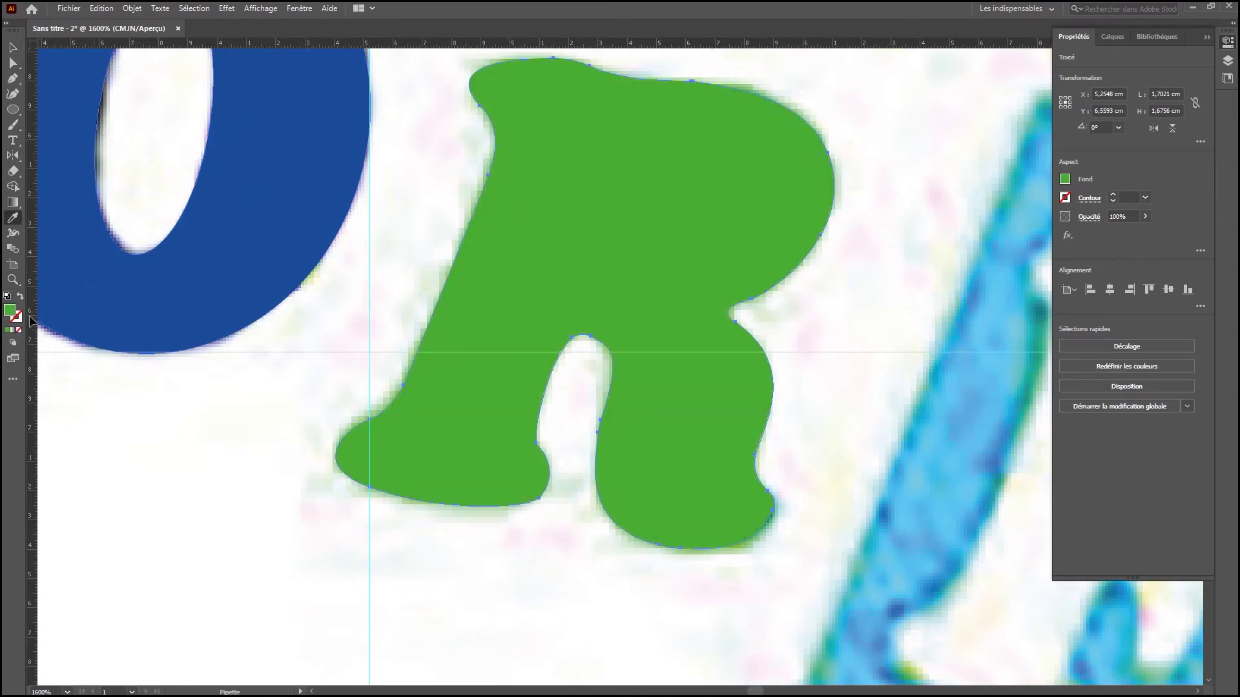
# Remove the R's fill to reveal the image and trace the letter's inner opening with a closed Pen path.
pyautogui.click(18, 329)
pyautogui.moveTo(763, 285); pyautogui.dragTo(804, 322)
pyautogui.press('p')
pyautogui.click(500, 127)
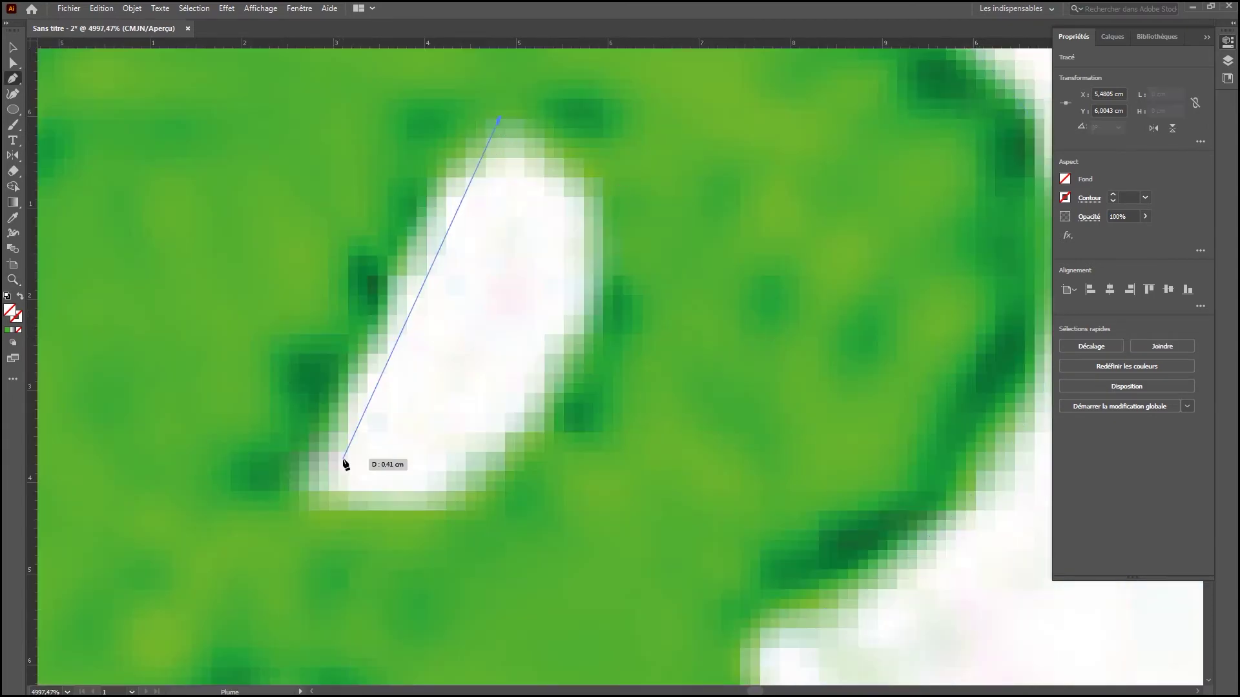
pyautogui.click(289, 502)
pyautogui.moveTo(541, 442); pyautogui.dragTo(633, 349)
pyautogui.moveTo(517, 192); pyautogui.dragTo(378, 124)
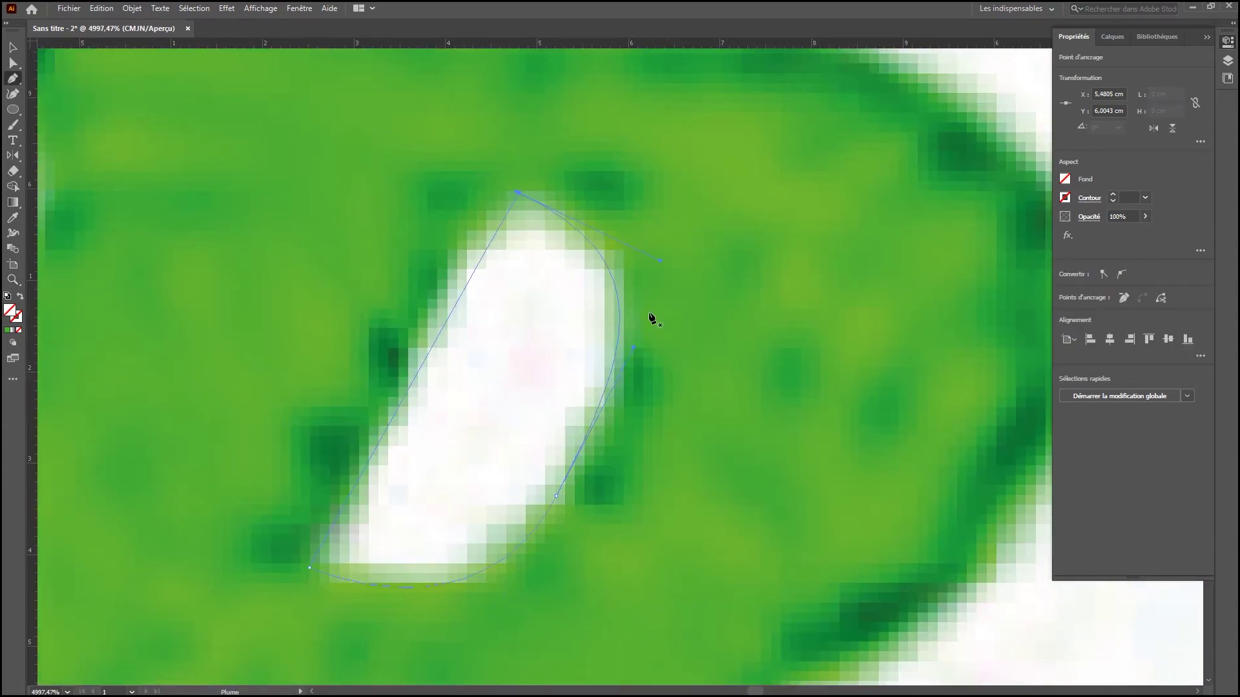
# Restore the R's green fill and cut the traced inner opening out of it with the Shape Builder.
pyautogui.click(966, 106)
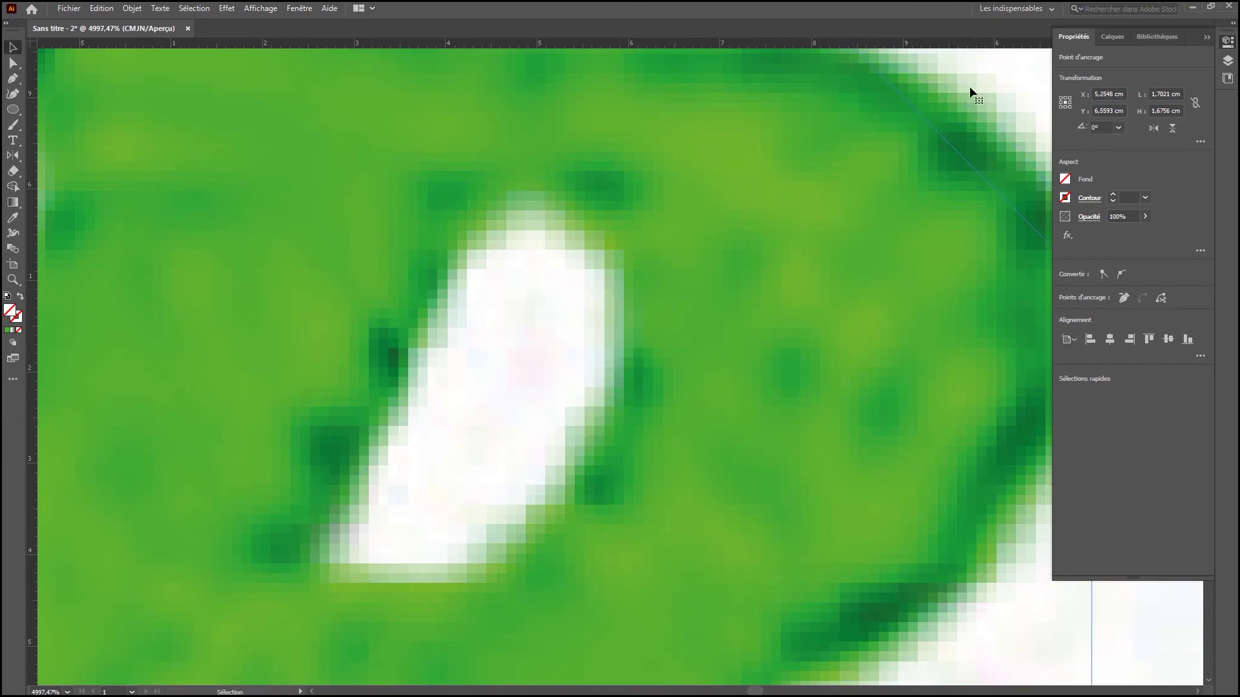
pyautogui.click(8, 330)
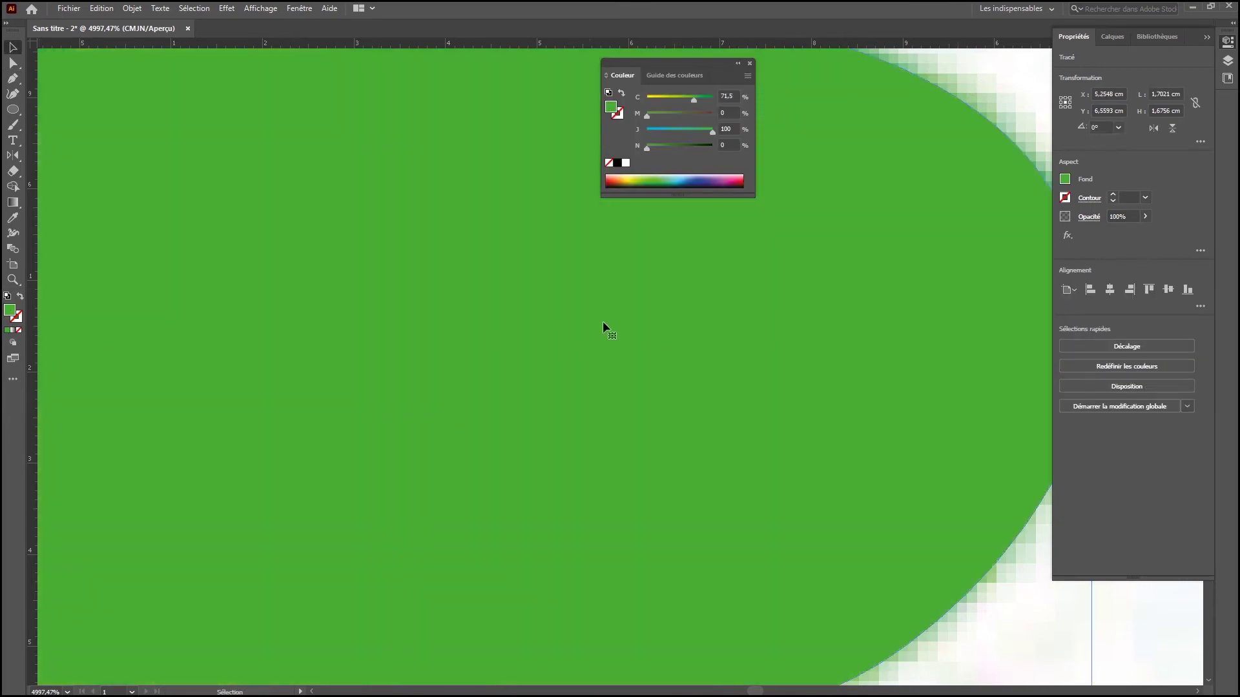
pyautogui.keyDown('shift'); pyautogui.click(616, 338); pyautogui.keyUp('shift')
pyautogui.hotkey('shift', 'm')
pyautogui.moveTo(546, 313); pyautogui.dragTo(515, 386)
# Close the floating colour controls and trace the centre line of the N with a three-segment open Pen path.
pyautogui.press('z')
pyautogui.keyDown('alt'); pyautogui.click(503, 392); pyautogui.keyUp('alt')
pyautogui.keyDown('alt'); pyautogui.click(503, 391); pyautogui.keyUp('alt')
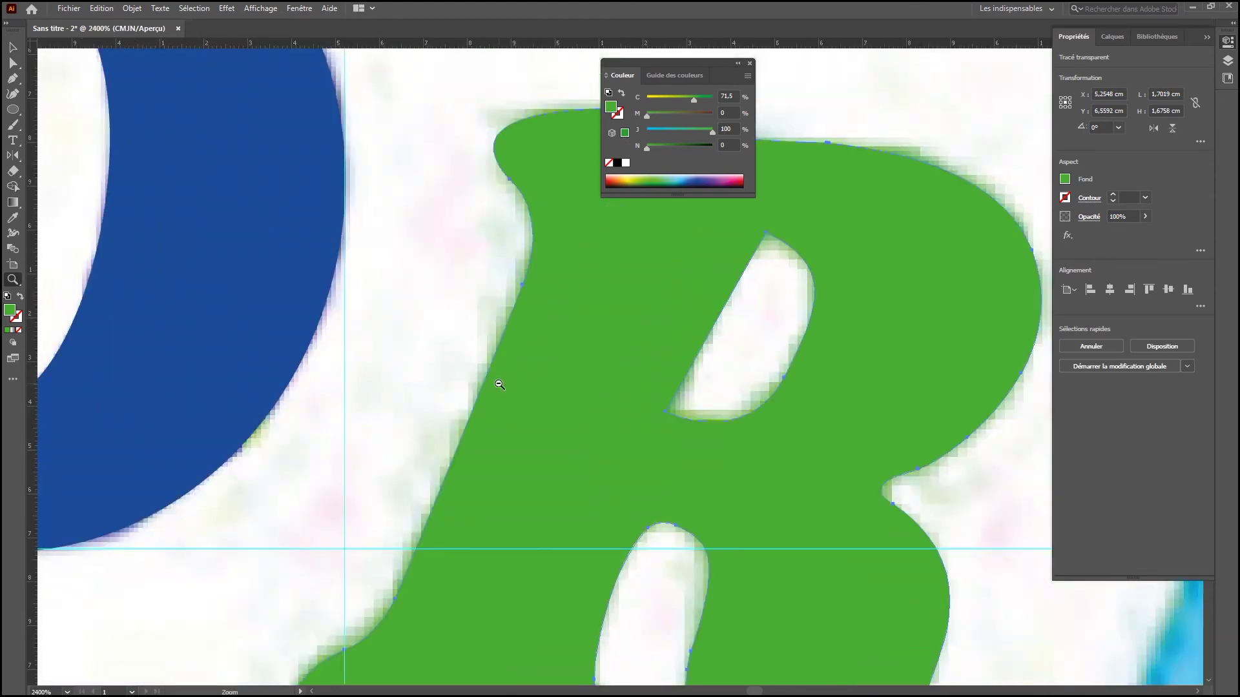
pyautogui.keyDown('alt'); pyautogui.click(504, 391); pyautogui.keyUp('alt')
pyautogui.moveTo(1023, 411)
pyautogui.mouseDown()
pyautogui.moveTo(337, 244)
pyautogui.moveTo(122, 284)
pyautogui.mouseUp()
pyautogui.click(750, 63)
pyautogui.moveTo(564, 71); pyautogui.dragTo(717, 562)
pyautogui.moveTo(392, 119); pyautogui.dragTo(821, 618)
pyautogui.press('p')
pyautogui.click(321, 490)
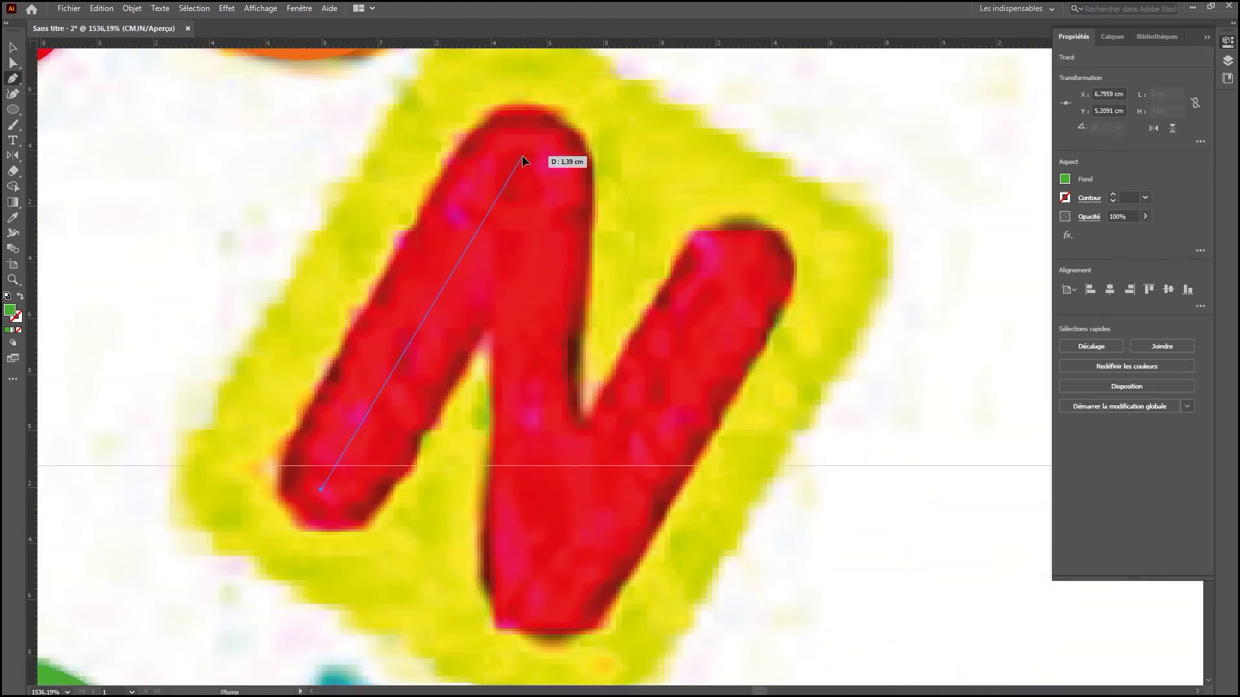
pyautogui.click(521, 156)
pyautogui.click(539, 595)
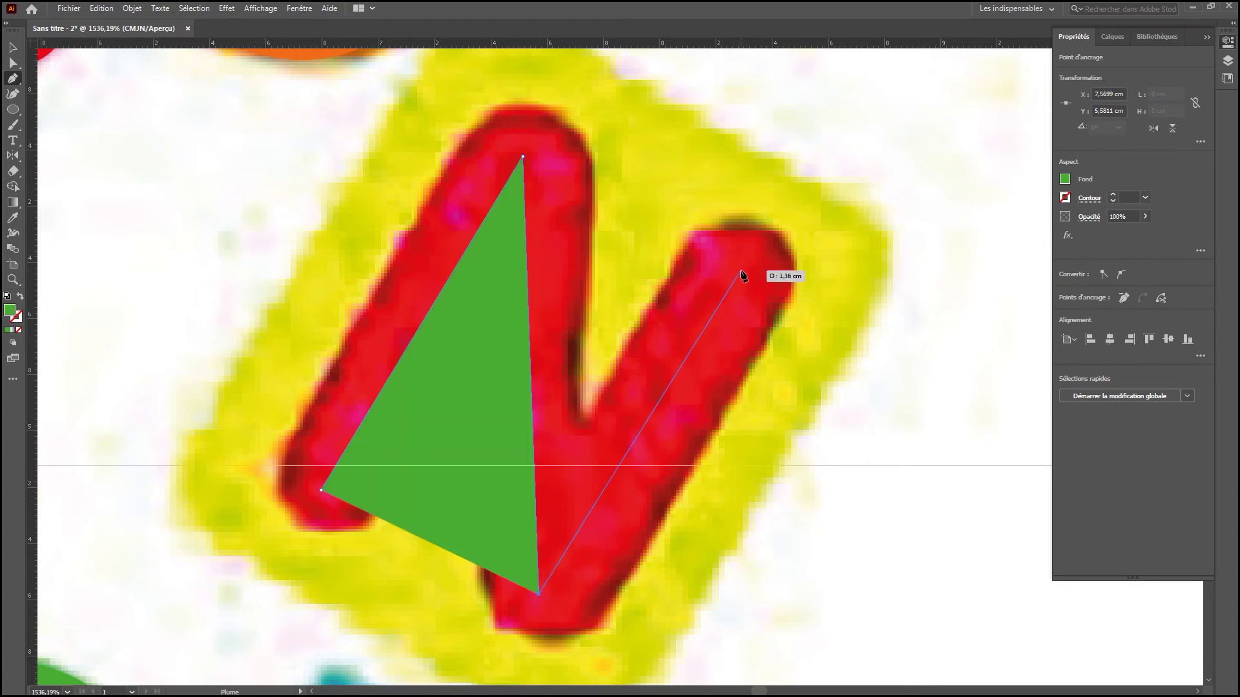
pyautogui.click(736, 274)
# Sample the N's red from the image, apply it as the path's stroke without fill and set the weight to 9 pt.
pyautogui.press('i')
pyautogui.click(755, 306)
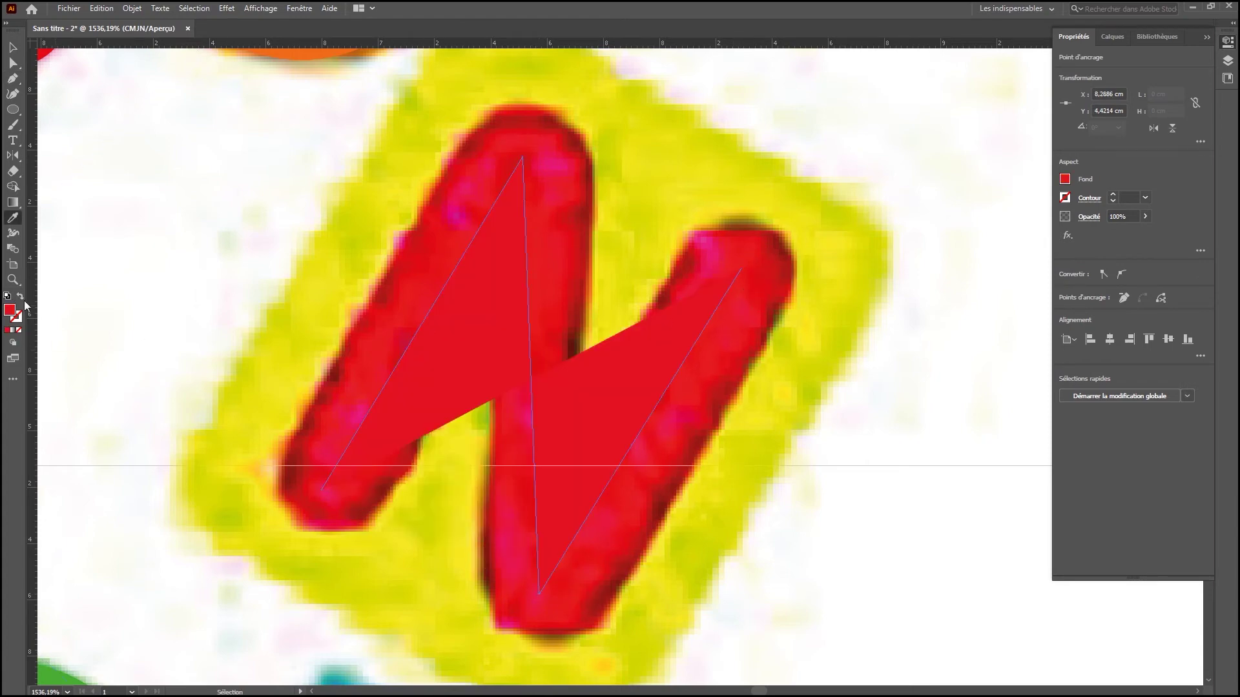
pyautogui.click(21, 297)
pyautogui.click(1112, 194)
pyautogui.click(1112, 194)
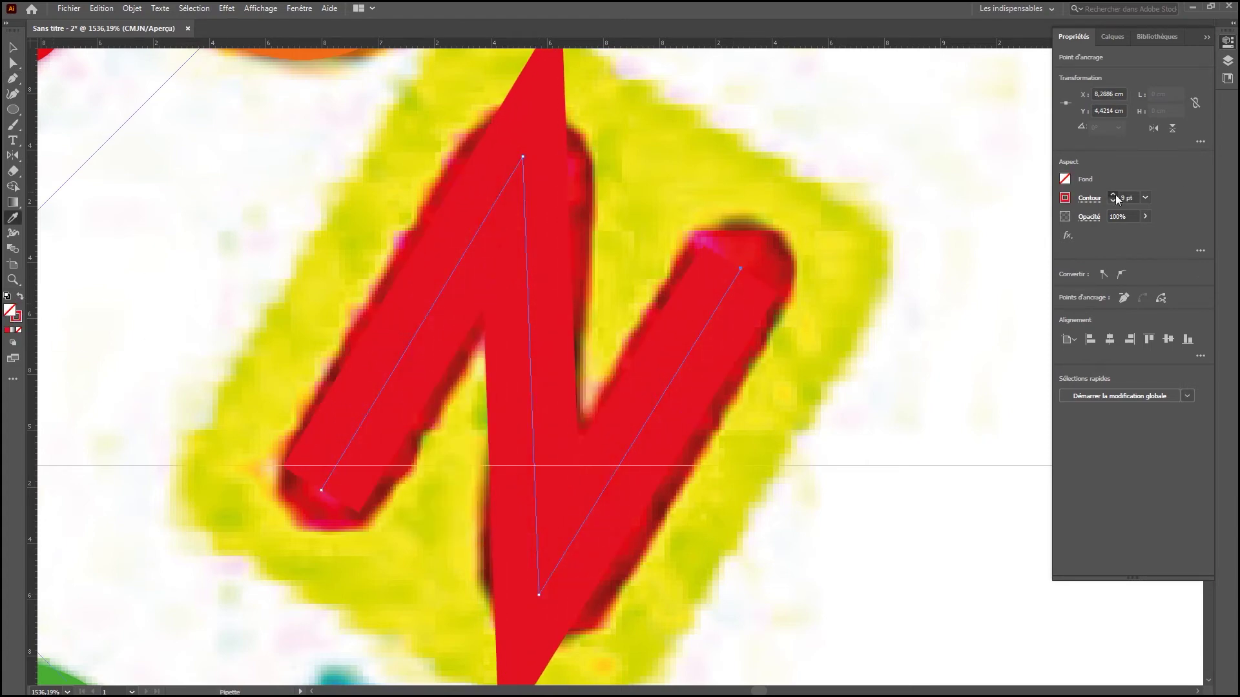
# Raise the N's stroke weight to 11 pt and give the open path round end caps.
pyautogui.click(1112, 194)
pyautogui.click(1092, 199)
pyautogui.click(1015, 232)
pyautogui.moveTo(788, 345)
pyautogui.mouseDown()
pyautogui.moveTo(813, 274)
pyautogui.moveTo(818, 410)
pyautogui.mouseUp()
# Round the N path's upper corner by about 0.01 cm and its lower corner by about 0.03 cm.
pyautogui.press('a')
pyautogui.moveTo(552, 228)
pyautogui.mouseDown()
pyautogui.moveTo(525, 335)
pyautogui.moveTo(548, 237)
pyautogui.mouseUp()
pyautogui.scroll(-5, 550, 236)
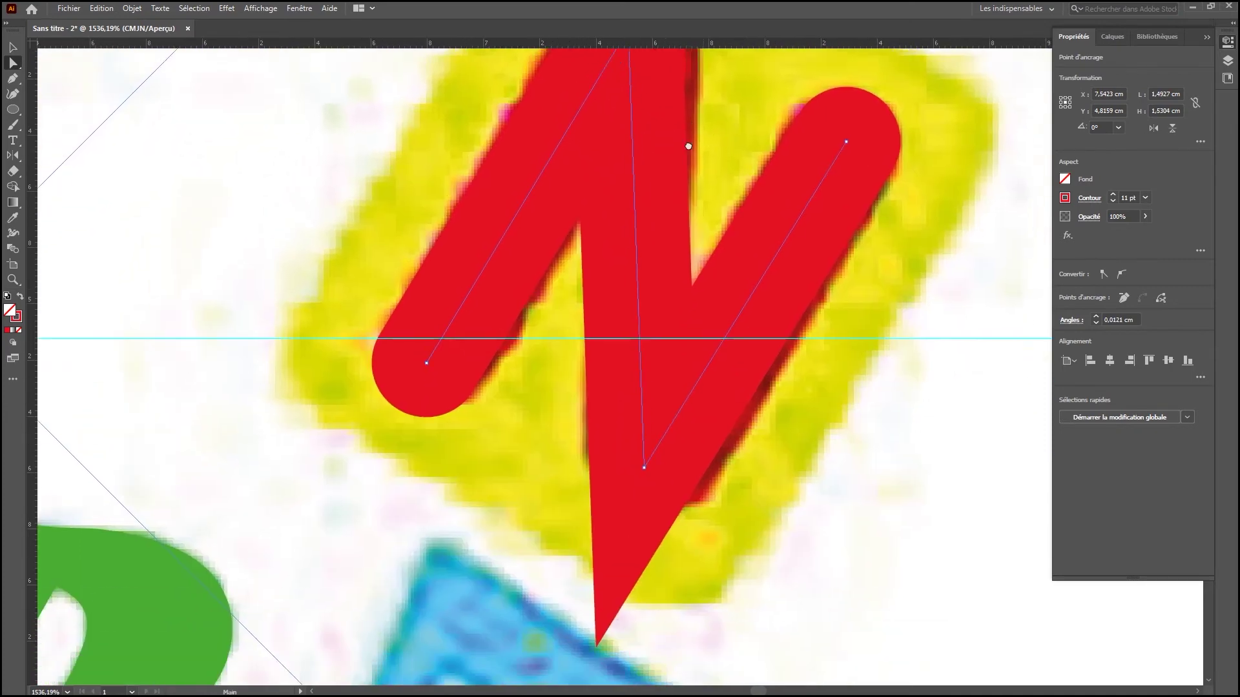
pyautogui.moveTo(636, 462); pyautogui.dragTo(639, 431)
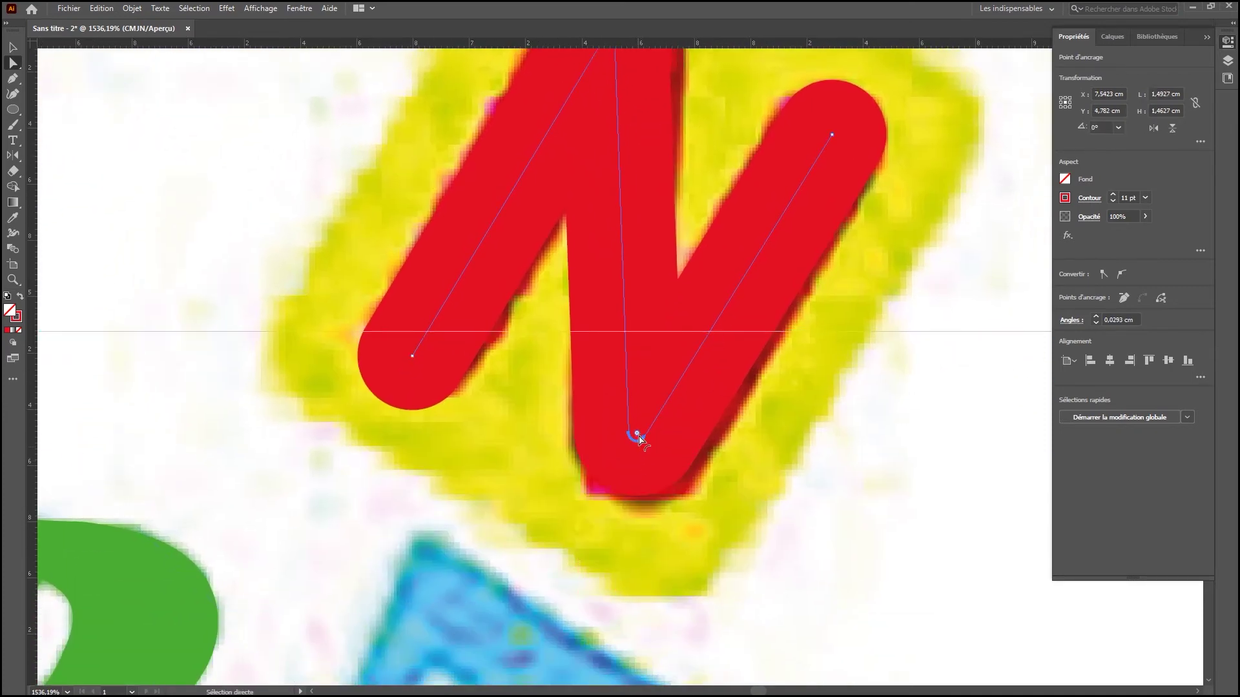
# Select both anchor points of the N's rounded upper vertex and nudge them slightly up and right to match the image.
pyautogui.scroll(3, 784, 258)
pyautogui.click(588, 200)
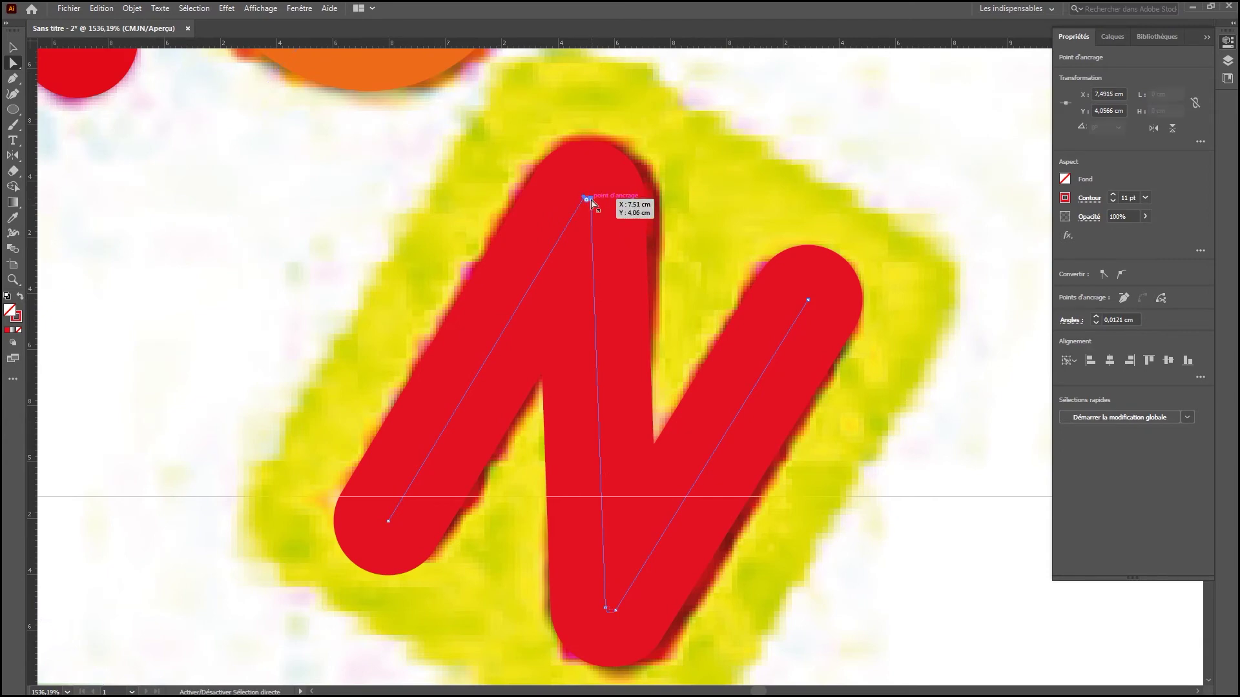
pyautogui.keyDown('shift'); pyautogui.click(591, 199); pyautogui.keyUp('shift')
pyautogui.press('z')
pyautogui.moveTo(522, 113); pyautogui.dragTo(738, 292)
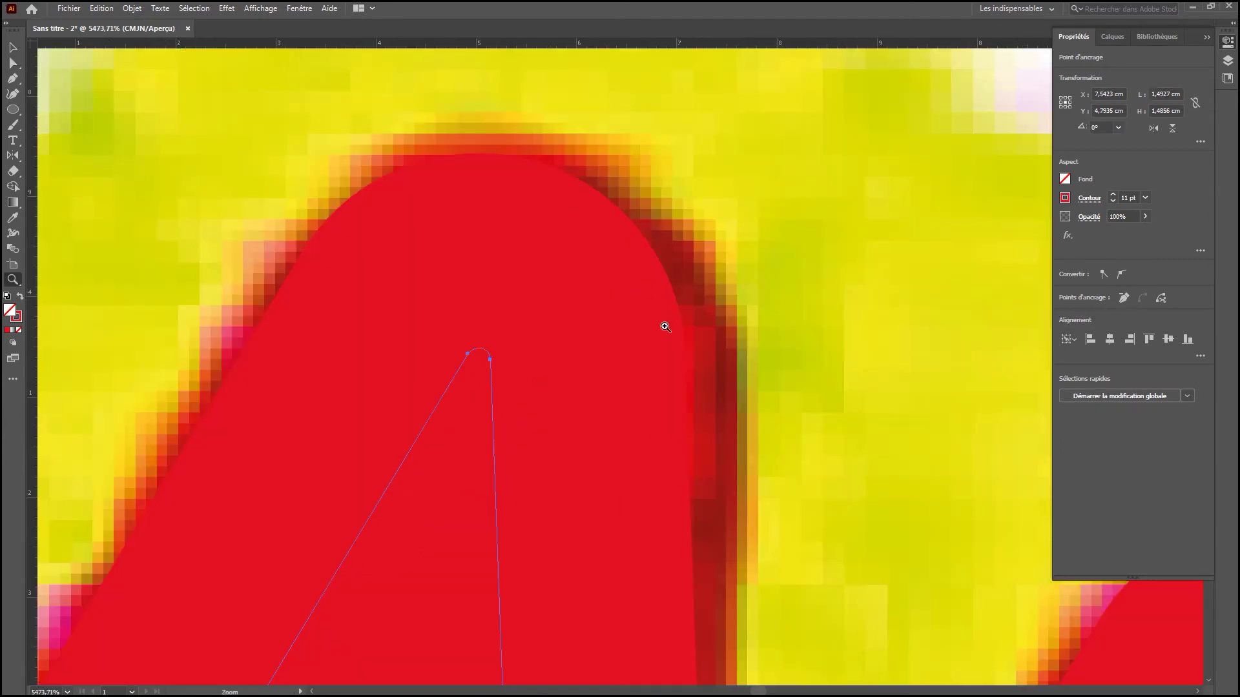
pyautogui.press('a')
pyautogui.click(490, 359)
pyautogui.keyDown('shift'); pyautogui.click(467, 354); pyautogui.keyUp('shift')
pyautogui.moveTo(490, 360); pyautogui.dragTo(507, 354)
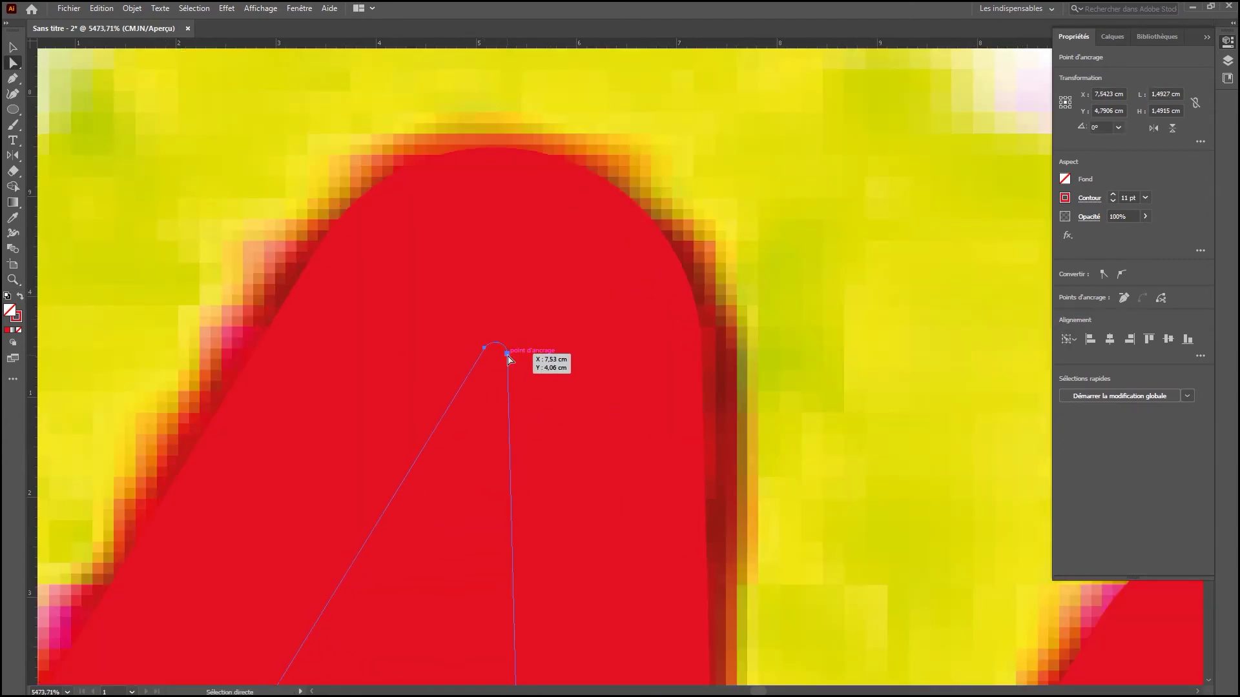
# Nudge the N's upper right and lower left end points so its strokes match the image.
pyautogui.press('z')
pyautogui.keyDown('alt'); pyautogui.click(661, 416); pyautogui.keyUp('alt')
pyautogui.keyDown('alt'); pyautogui.click(655, 418); pyautogui.keyUp('alt')
pyautogui.keyDown('alt'); pyautogui.click(642, 423); pyautogui.keyUp('alt')
pyautogui.keyDown('alt'); pyautogui.click(623, 429); pyautogui.keyUp('alt')
pyautogui.keyDown('alt'); pyautogui.click(617, 431); pyautogui.keyUp('alt')
pyautogui.press('a')
pyautogui.moveTo(706, 290)
pyautogui.mouseDown()
pyautogui.moveTo(682, 336)
pyautogui.moveTo(706, 296)
pyautogui.mouseUp()
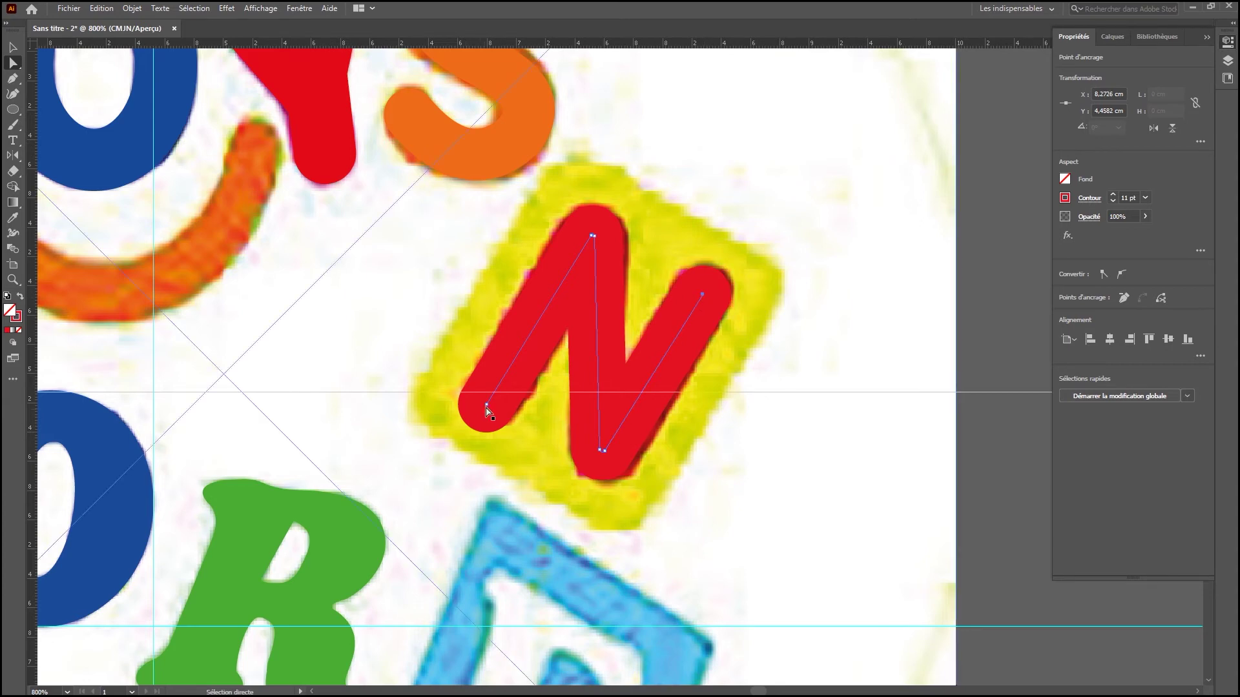
pyautogui.moveTo(488, 404); pyautogui.dragTo(492, 396)
# Trace the E's blue block with a closed four-corner Pen path that has no fill or stroke.
pyautogui.hotkey('ctrl', 'space')
pyautogui.moveTo(612, 440); pyautogui.dragTo(598, 443)
pyautogui.moveTo(397, 317); pyautogui.dragTo(468, 317)
pyautogui.keyDown('ctrl'); pyautogui.keyDown('alt'); pyautogui.click(466, 319); pyautogui.keyUp('alt'); pyautogui.keyUp('ctrl')
pyautogui.keyDown('ctrl'); pyautogui.keyDown('alt'); pyautogui.click(445, 339); pyautogui.keyUp('alt'); pyautogui.keyUp('ctrl')
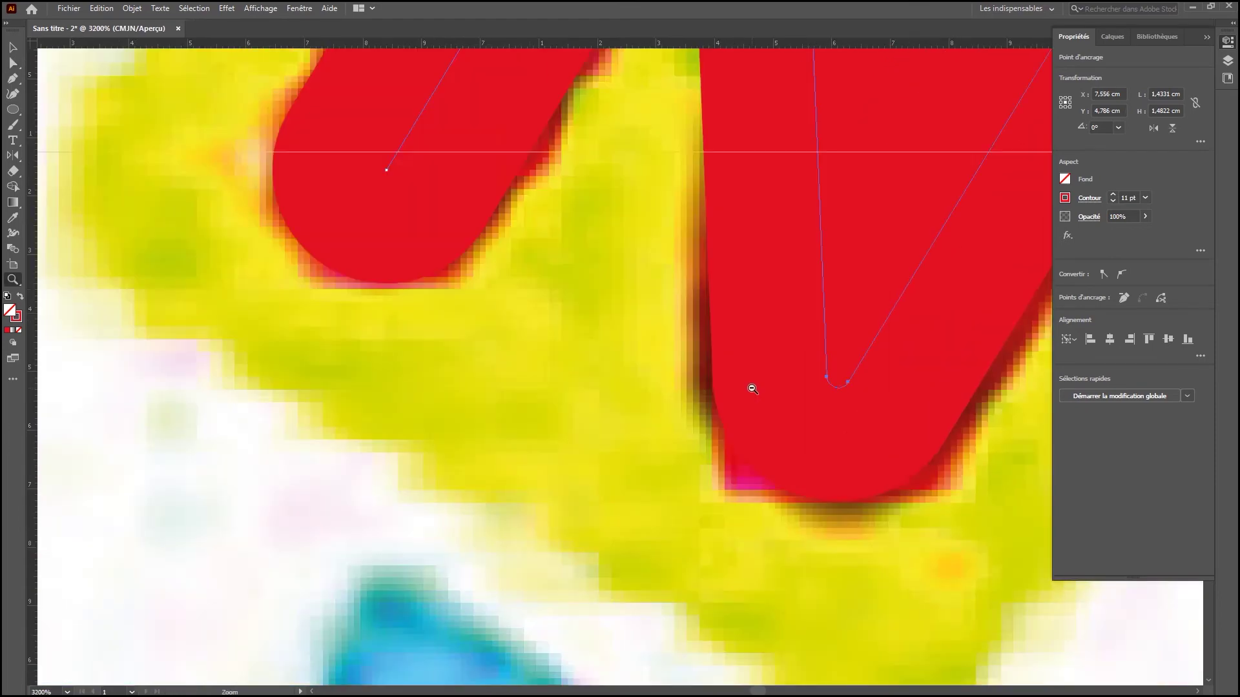
pyautogui.keyDown('ctrl'); pyautogui.keyDown('alt'); pyautogui.click(750, 388); pyautogui.keyUp('alt'); pyautogui.keyUp('ctrl')
pyautogui.keyDown('ctrl'); pyautogui.keyDown('alt'); pyautogui.click(750, 387); pyautogui.keyUp('alt'); pyautogui.keyUp('ctrl')
pyautogui.keyDown('ctrl'); pyautogui.keyDown('alt'); pyautogui.click(750, 387); pyautogui.keyUp('alt'); pyautogui.keyUp('ctrl')
pyautogui.moveTo(451, 424); pyautogui.dragTo(694, 313)
pyautogui.moveTo(497, 221); pyautogui.dragTo(754, 605)
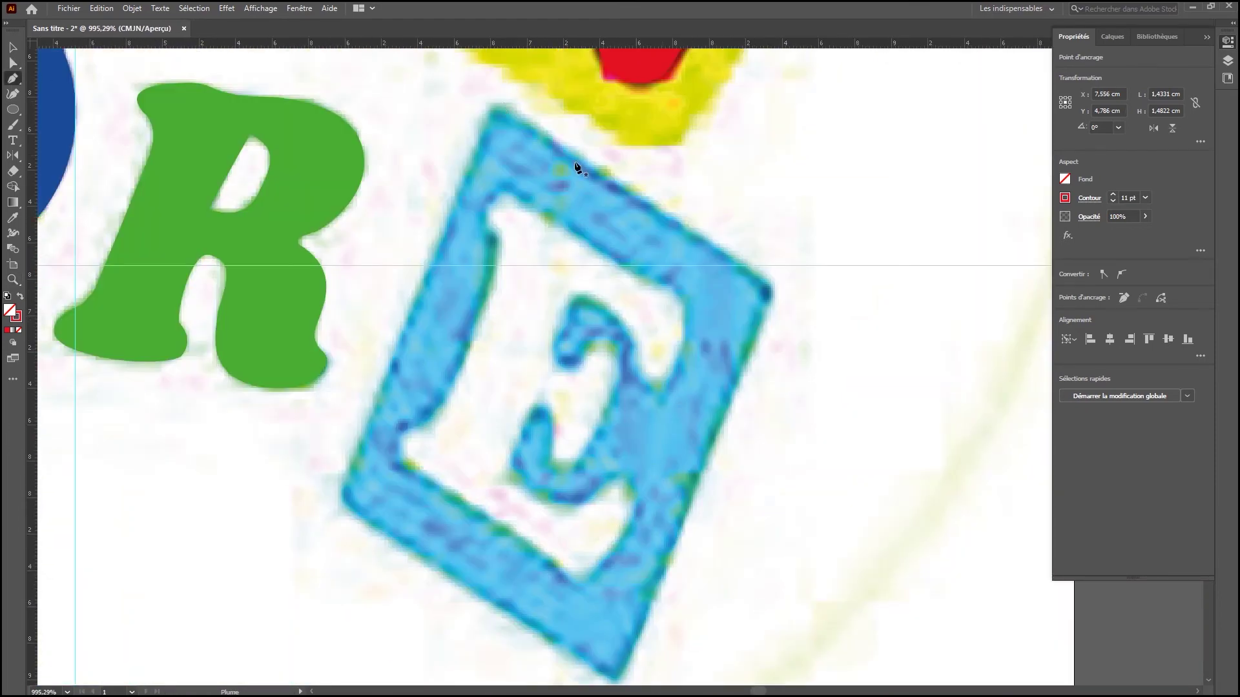
pyautogui.scroll(-1, 577, 166)
pyautogui.click(518, 61)
pyautogui.click(353, 468)
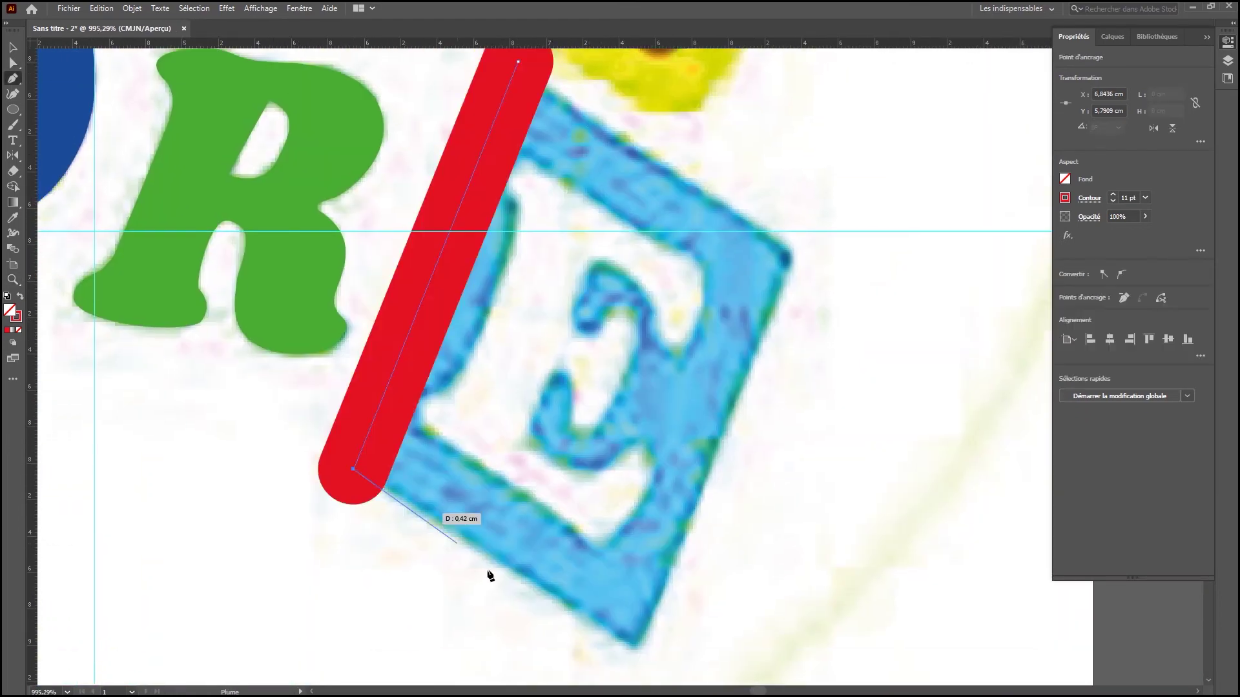
pyautogui.click(19, 330)
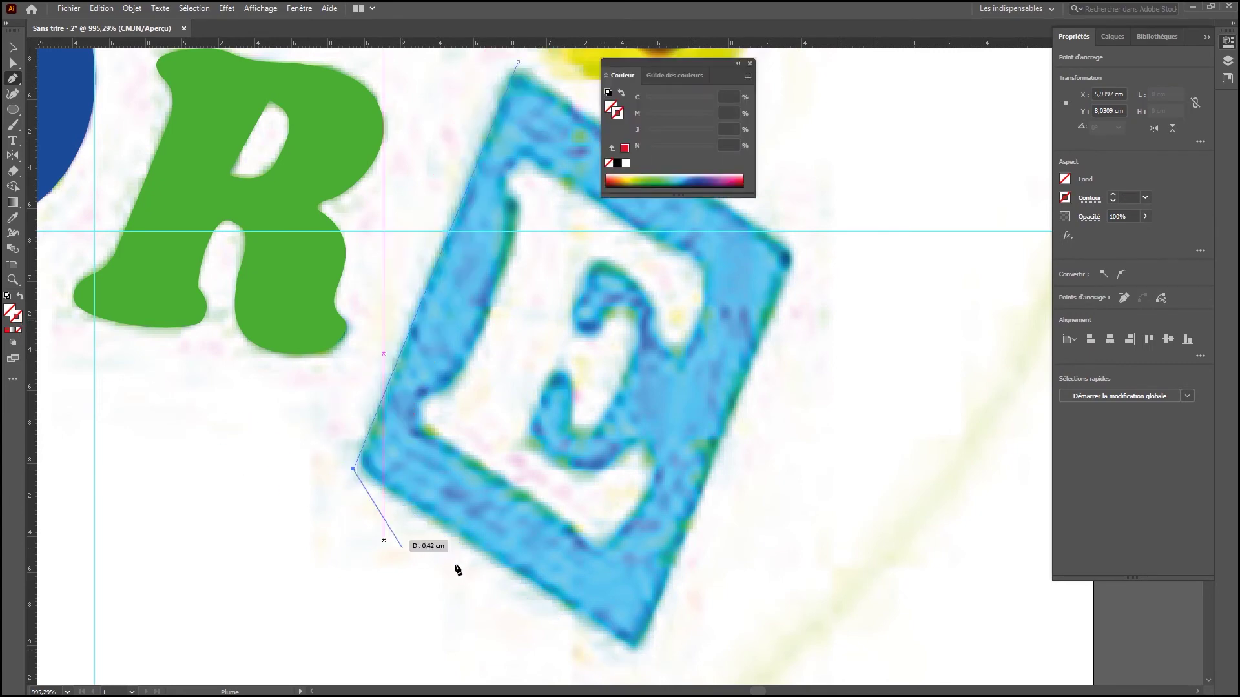
pyautogui.click(636, 651)
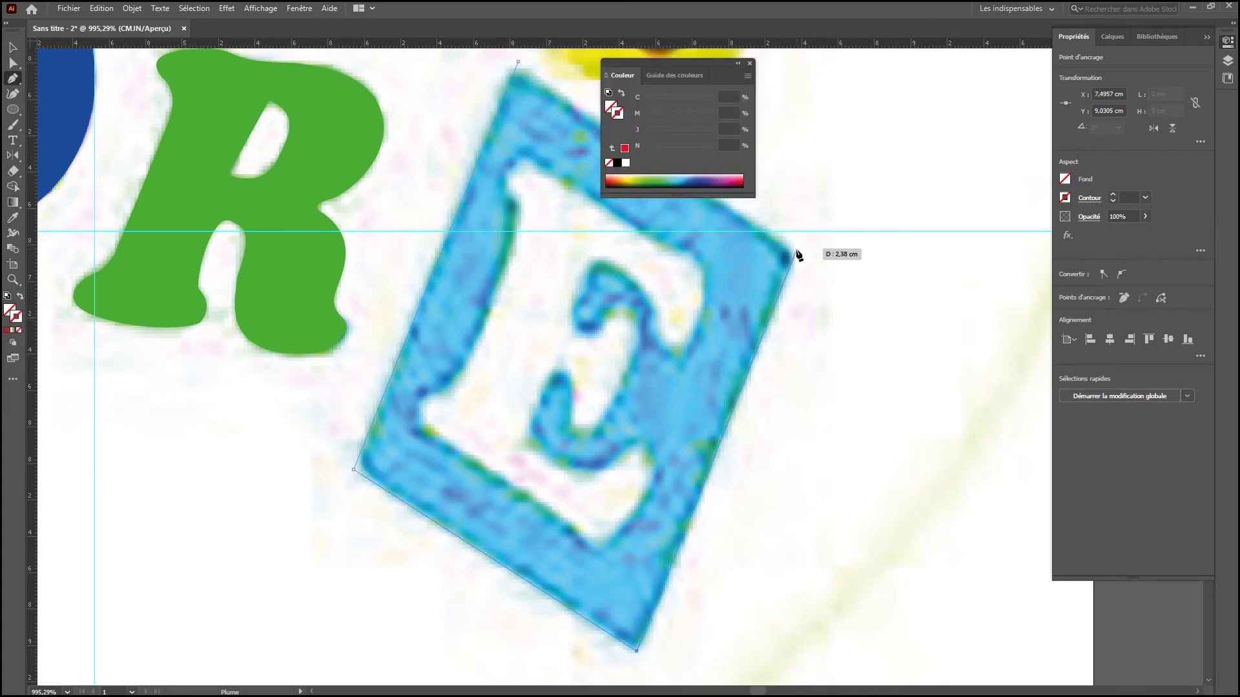
pyautogui.click(517, 61)
# Round all four corners of the traced block outline to match the block in the image.
pyautogui.press('a')
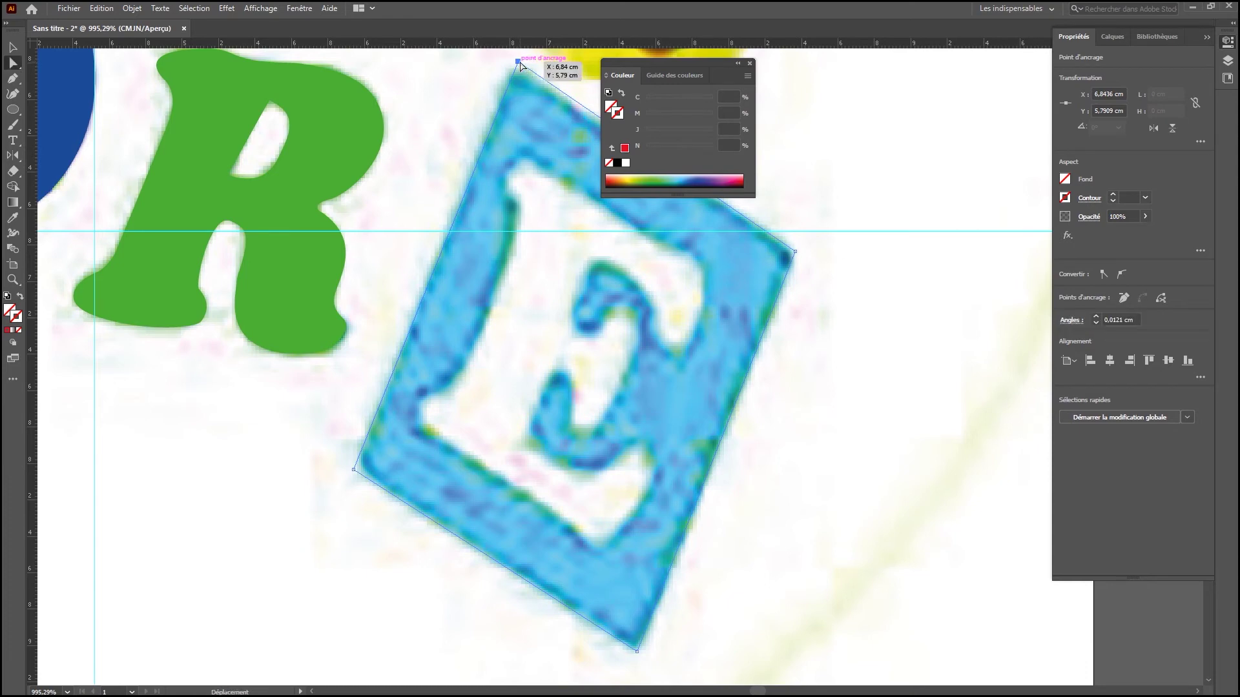
pyautogui.moveTo(517, 61); pyautogui.dragTo(518, 62)
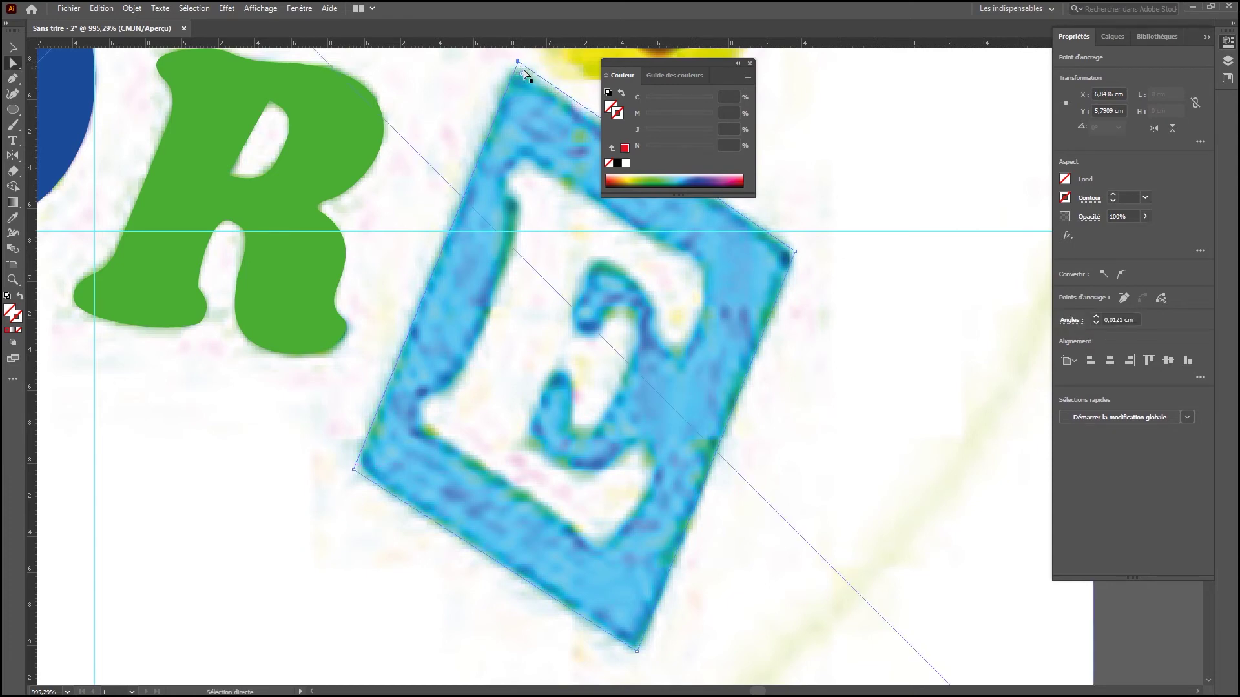
pyautogui.click(784, 249)
pyautogui.click(793, 251)
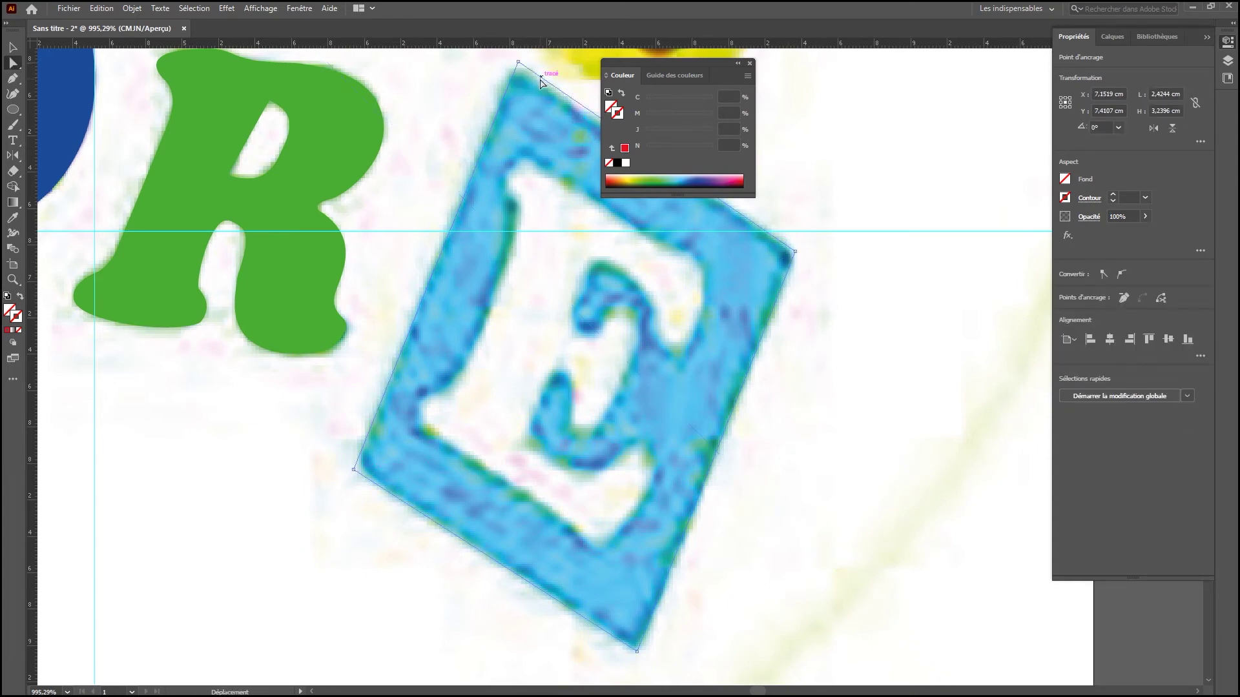
pyautogui.click(854, 319)
pyautogui.click(787, 251)
pyautogui.press('v')
pyautogui.press('a')
pyautogui.moveTo(524, 79); pyautogui.dragTo(526, 92)
# Fill the rounded block with blue sampled from the image, and clear the fill again to reveal the E.
pyautogui.click(710, 250)
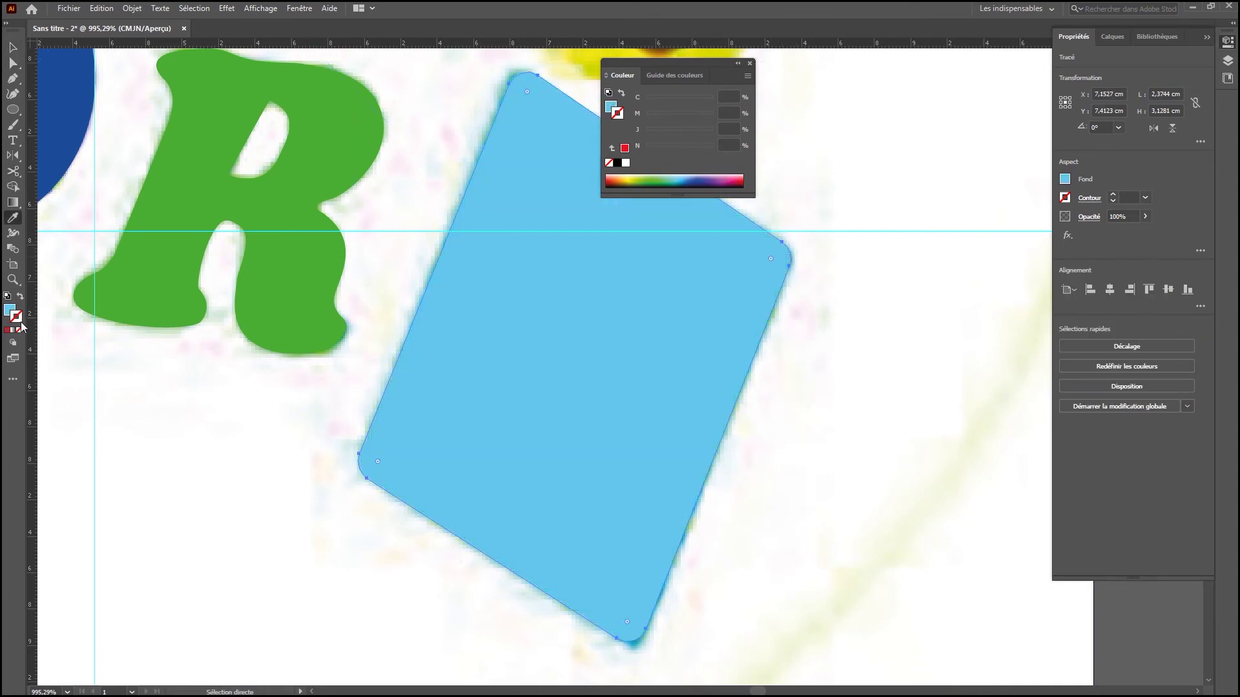
pyautogui.click(10, 312)
pyautogui.click(18, 330)
# Close the floating colour controls and start the E's Pen path along its top edge and down the stem's left side.
pyautogui.click(749, 63)
pyautogui.press('z')
pyautogui.moveTo(450, 137); pyautogui.dragTo(777, 586)
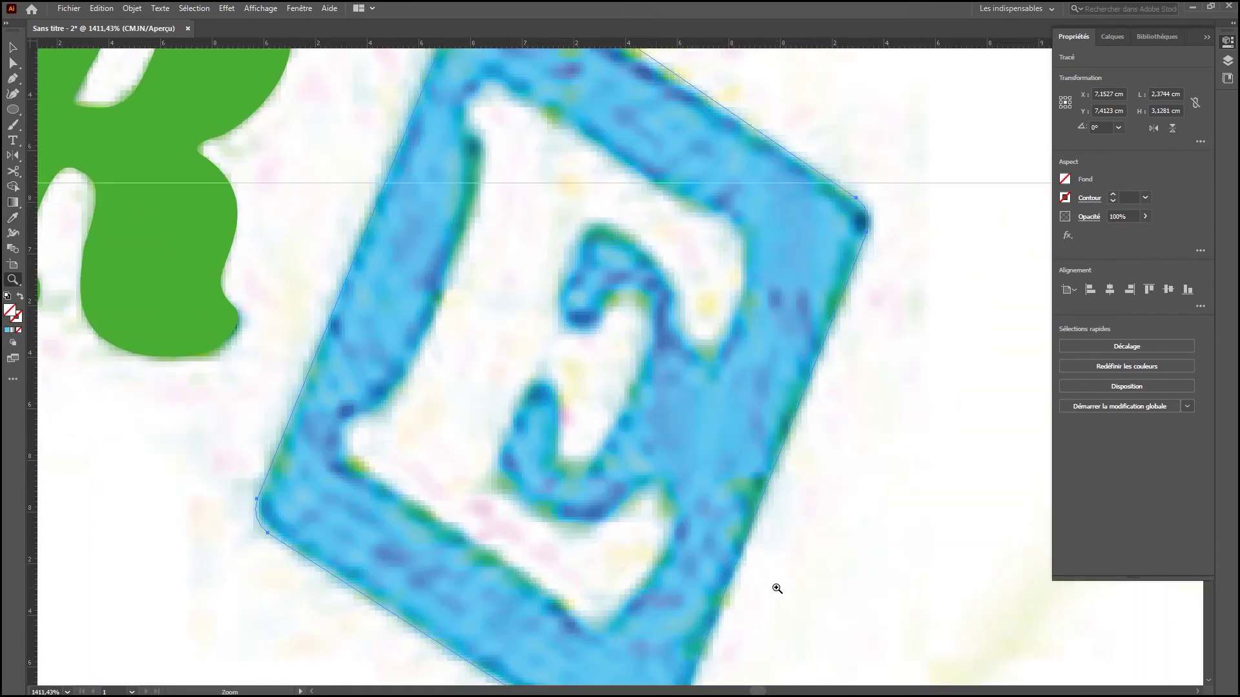
pyautogui.moveTo(672, 311); pyautogui.dragTo(732, 333)
pyautogui.click(751, 231)
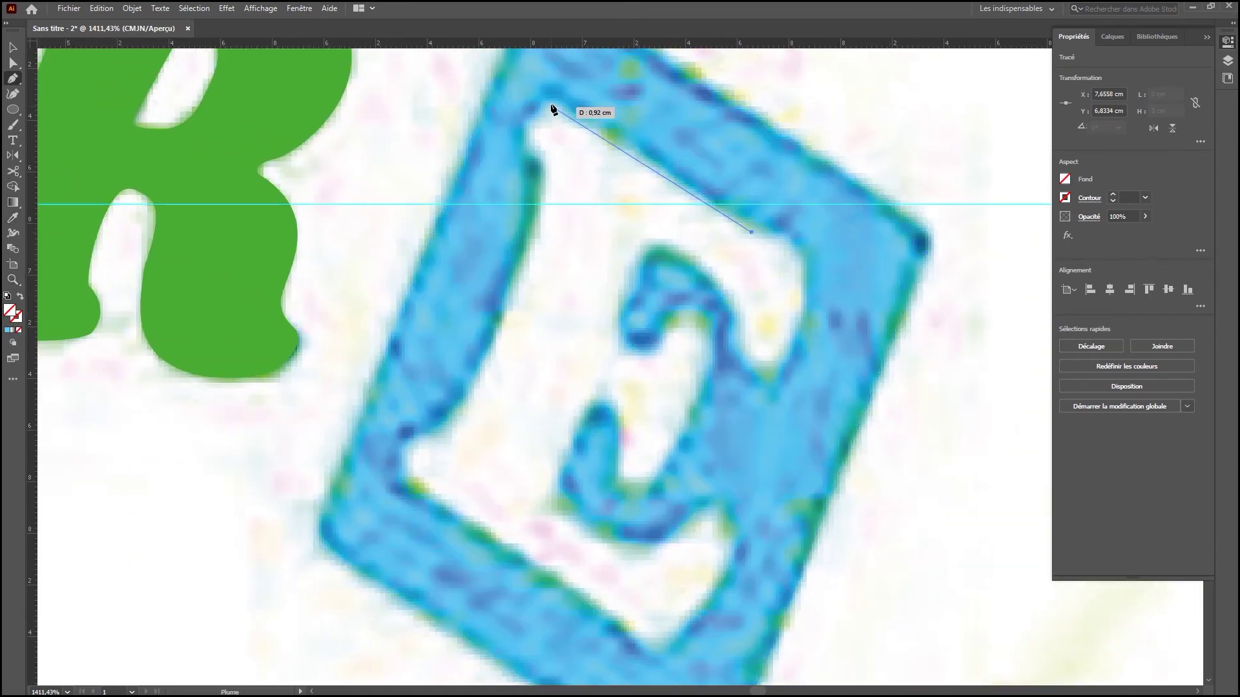
pyautogui.click(552, 109)
pyautogui.moveTo(537, 153); pyautogui.dragTo(543, 170)
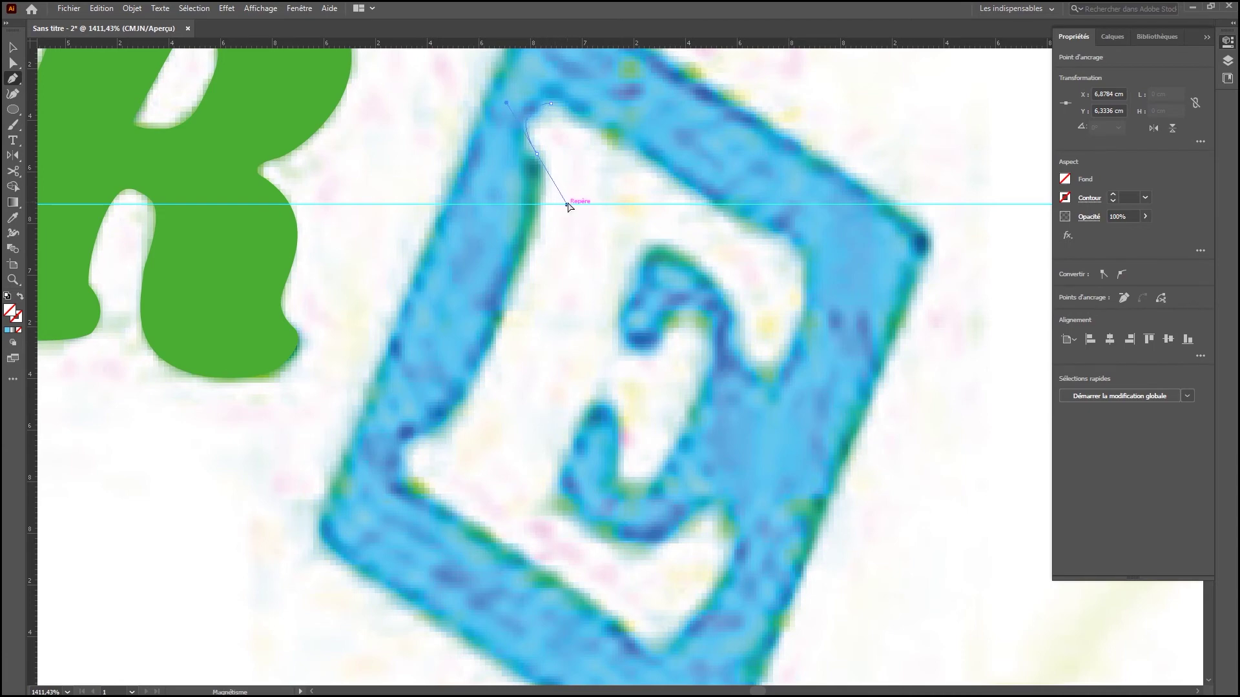
pyautogui.moveTo(448, 424); pyautogui.dragTo(386, 459)
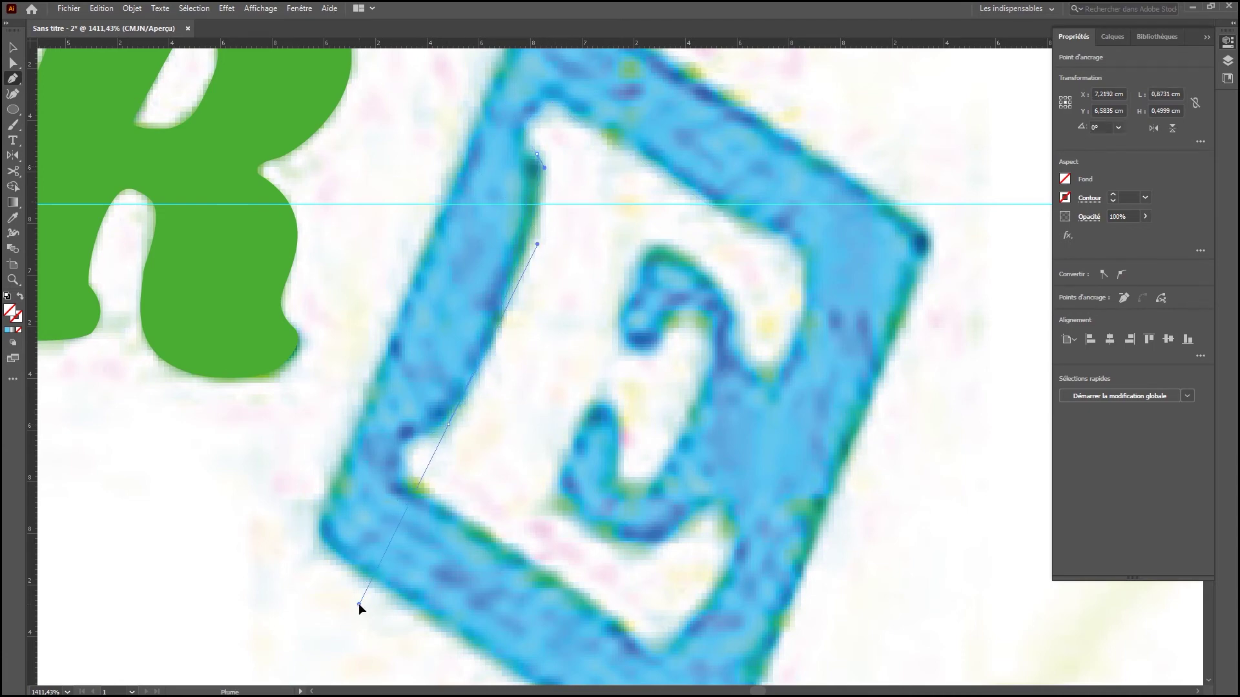
pyautogui.moveTo(358, 603); pyautogui.dragTo(409, 433)
# Continue the E's Pen path around the lower left serif and along the letter's bottom edge.
pyautogui.click(416, 482)
pyautogui.hotkey('ctrl', 'z')
pyautogui.click(401, 486)
pyautogui.moveTo(443, 502); pyautogui.dragTo(453, 509)
pyautogui.moveTo(640, 636); pyautogui.dragTo(535, 411)
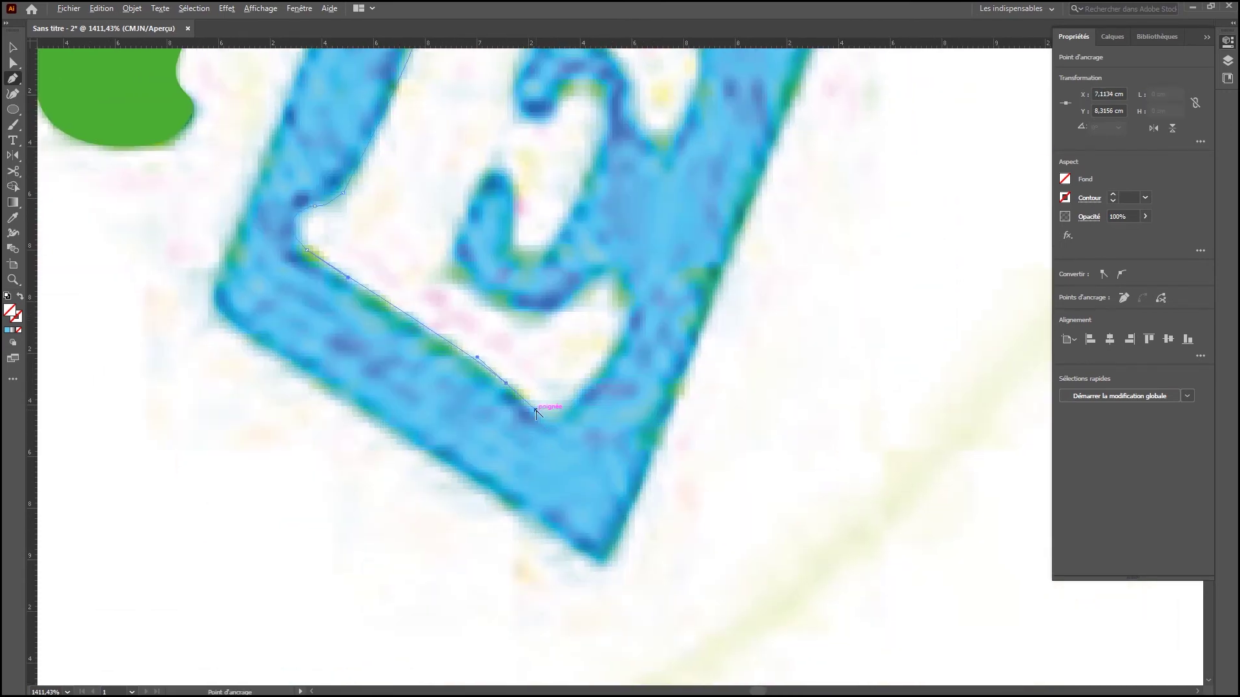
pyautogui.click(543, 423)
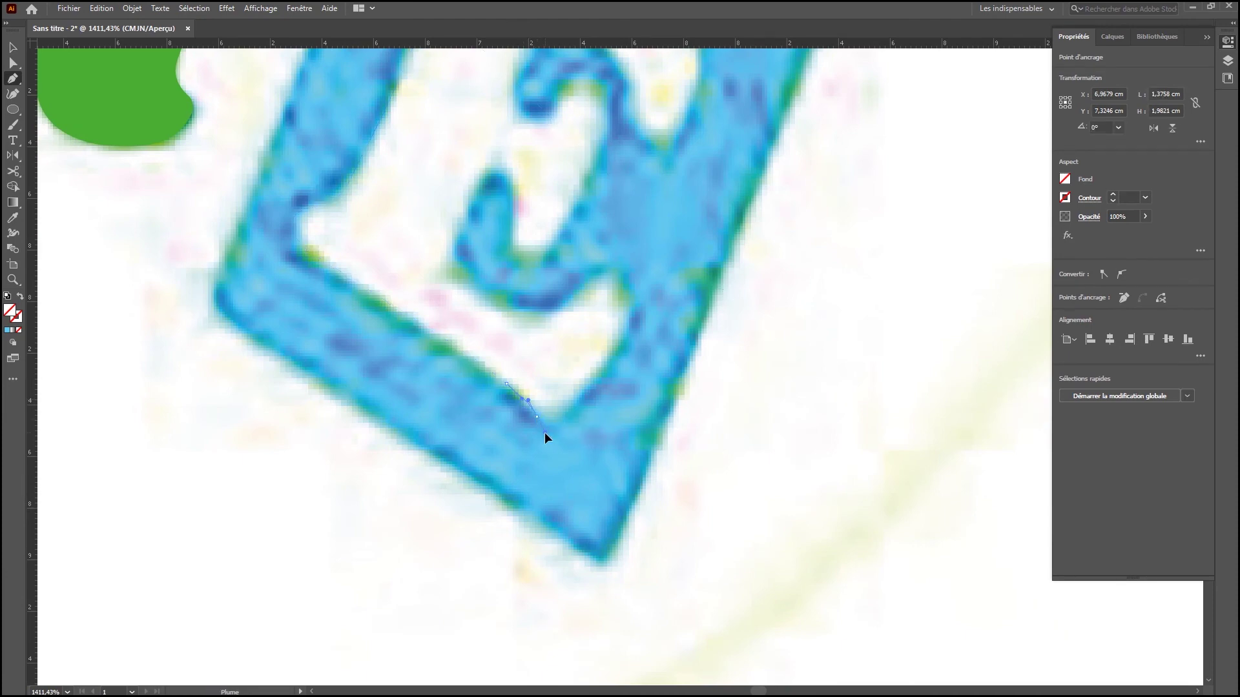
# Continue the Pen path around the tip of the E's lower arm and back along the arm's inner edge.
pyautogui.click(574, 407)
pyautogui.moveTo(598, 366); pyautogui.dragTo(625, 329)
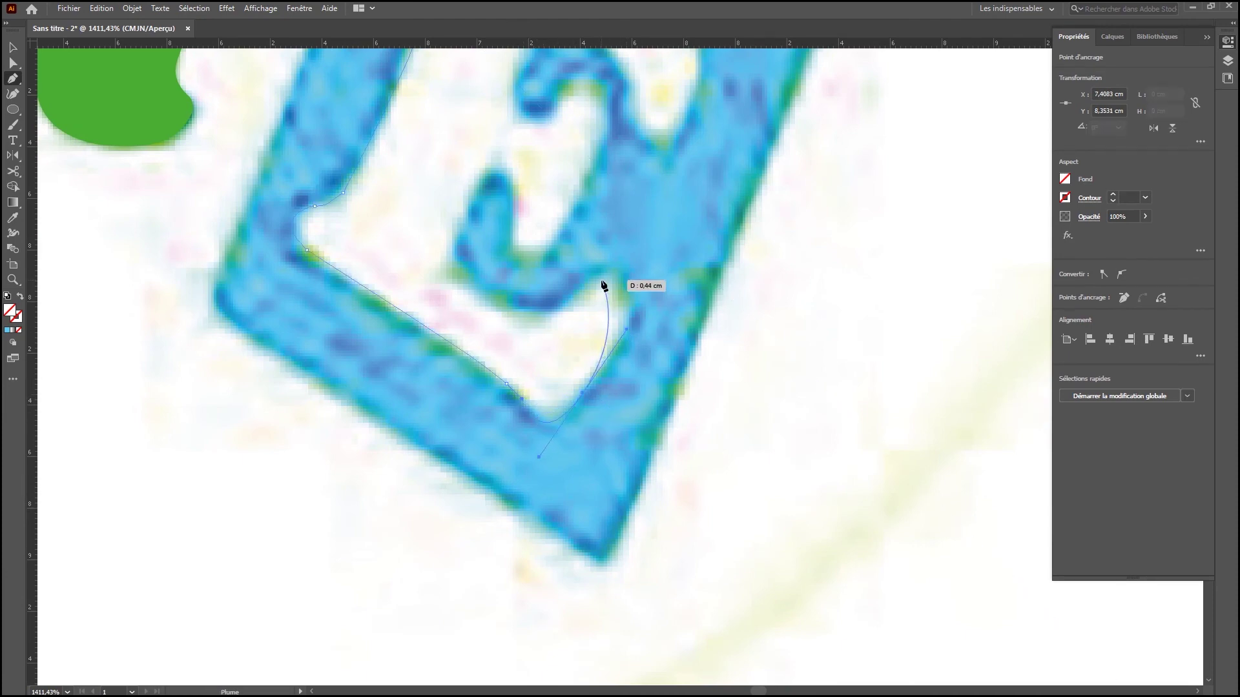
pyautogui.moveTo(618, 283); pyautogui.dragTo(600, 271)
pyautogui.click(568, 297)
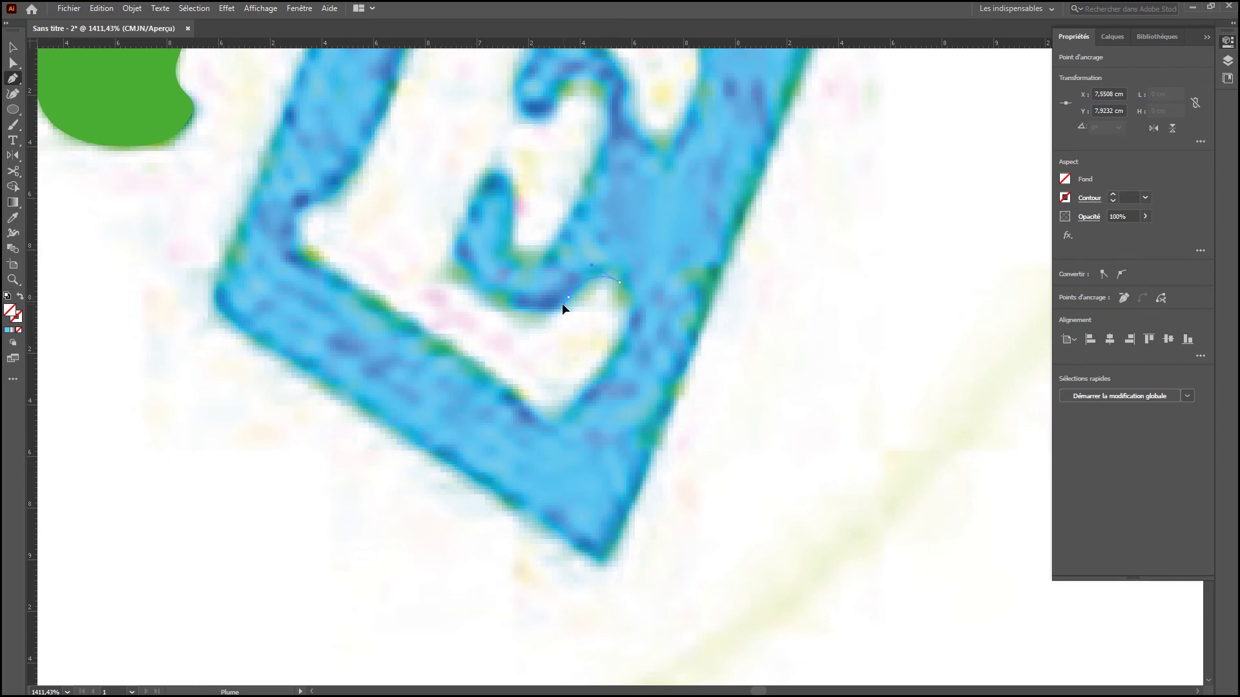
pyautogui.keyDown('ctrl'); pyautogui.click(502, 313); pyautogui.keyUp('ctrl')
pyautogui.moveTo(457, 289); pyautogui.dragTo(463, 288)
# Trace the E's middle arm and upper arm with the Pen and close the letter's outline.
pyautogui.moveTo(457, 236); pyautogui.dragTo(462, 347)
pyautogui.moveTo(462, 343); pyautogui.dragTo(478, 300)
pyautogui.moveTo(488, 291); pyautogui.dragTo(489, 285)
pyautogui.moveTo(515, 294); pyautogui.dragTo(609, 149)
pyautogui.moveTo(635, 191); pyautogui.dragTo(712, 370)
pyautogui.moveTo(730, 329); pyautogui.dragTo(735, 290)
pyautogui.moveTo(733, 277); pyautogui.dragTo(646, 322)
# Round the corner of the E's upper arm by about 0.12 cm and reshape the curve on the arm's outer side.
pyautogui.press('a')
pyautogui.moveTo(741, 336); pyautogui.dragTo(748, 350)
pyautogui.click(695, 322)
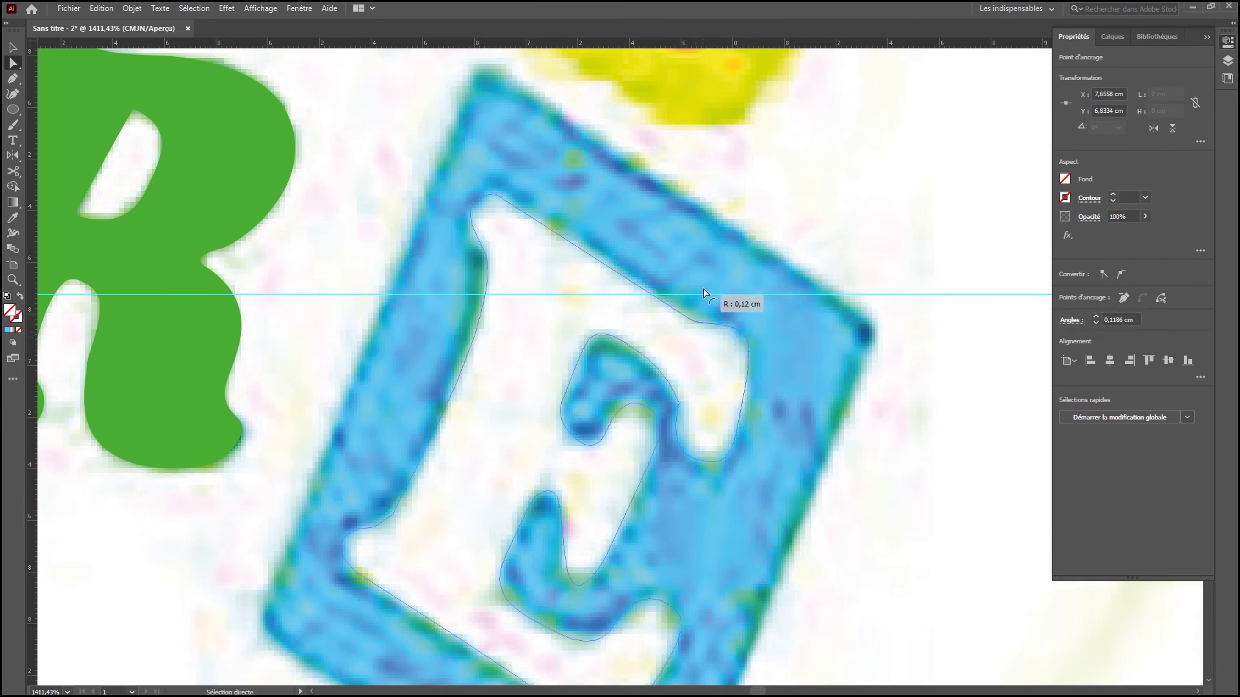
pyautogui.click(747, 355)
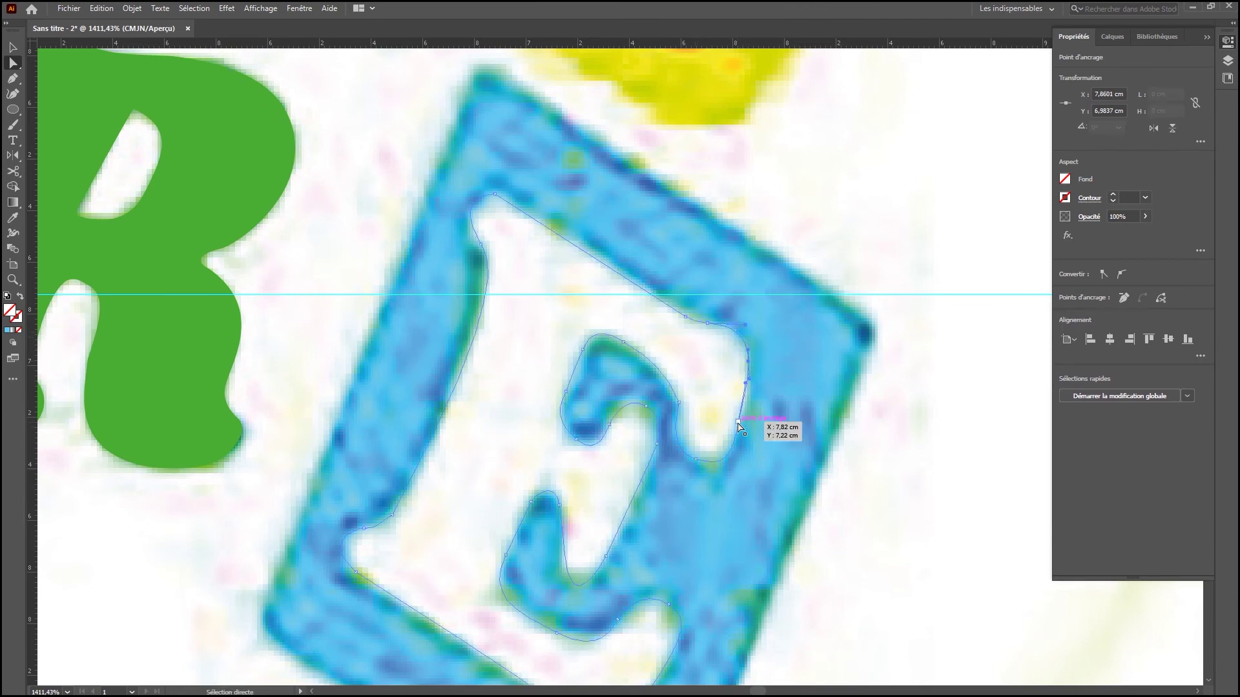
pyautogui.moveTo(741, 425); pyautogui.dragTo(737, 448)
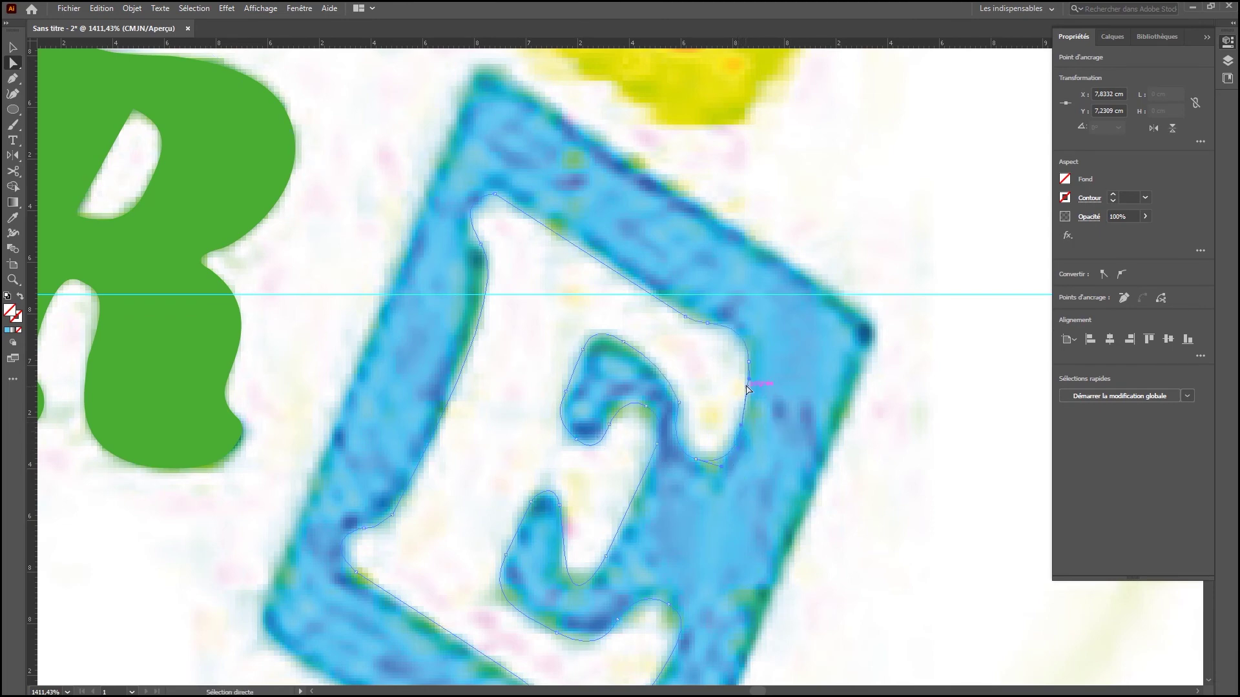
pyautogui.moveTo(749, 379); pyautogui.dragTo(747, 371)
# Refine the corners and curve handles of the E's middle arm and the notches beside it.
pyautogui.click(676, 408)
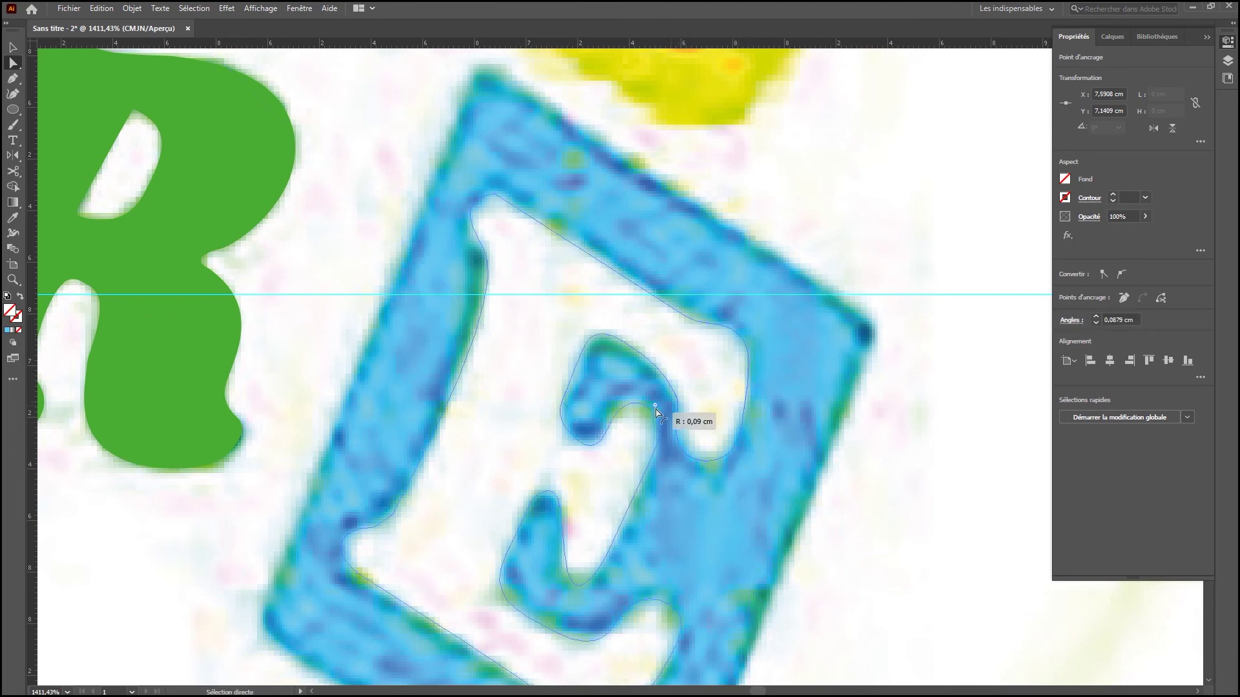
pyautogui.moveTo(696, 463); pyautogui.dragTo(678, 432)
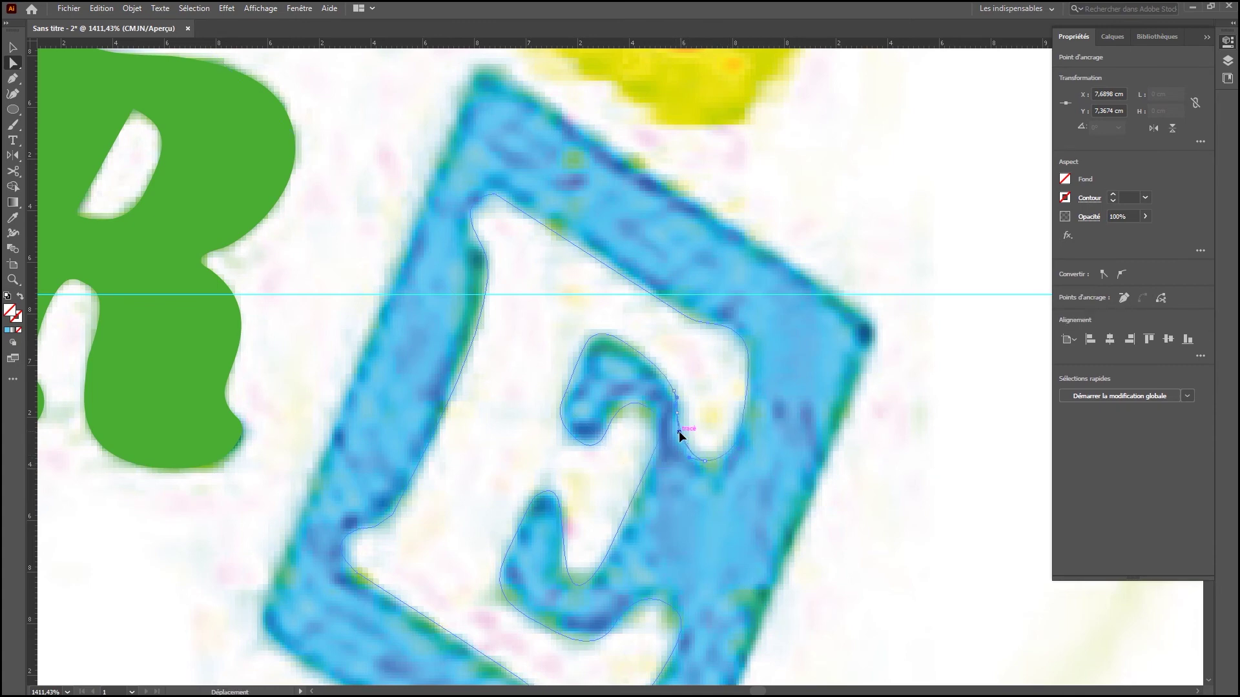
pyautogui.moveTo(614, 562); pyautogui.dragTo(604, 485)
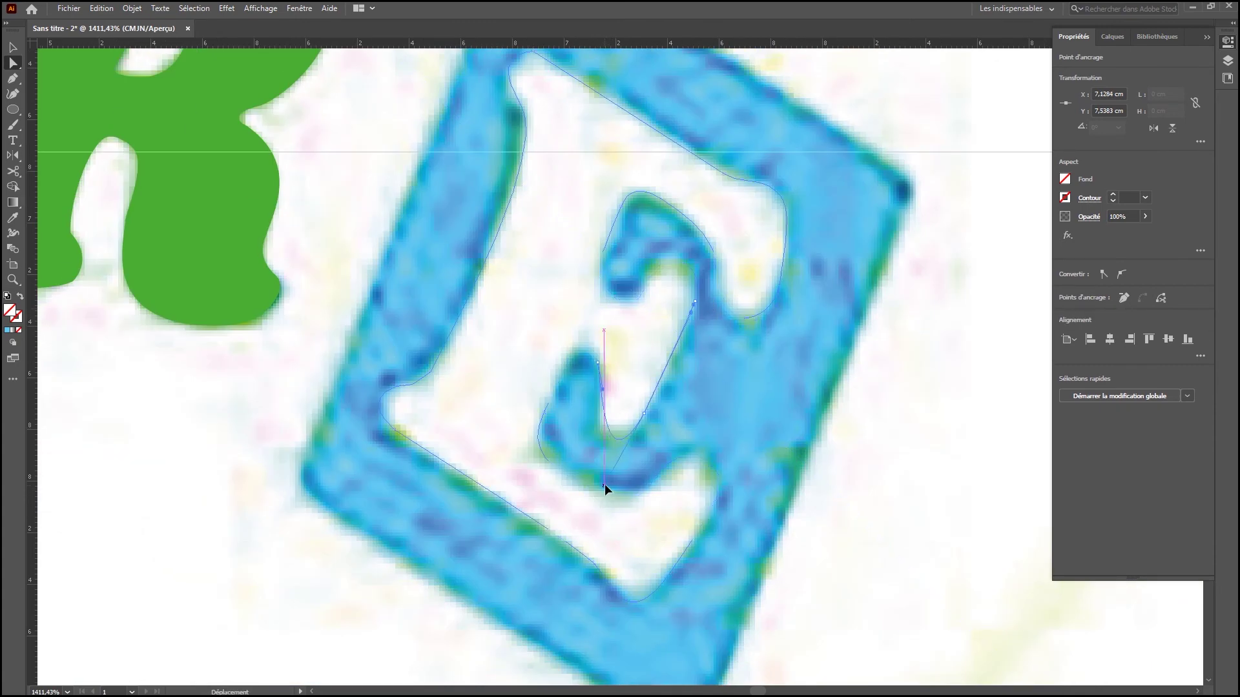
pyautogui.click(644, 413)
pyautogui.click(684, 263)
pyautogui.moveTo(702, 270); pyautogui.dragTo(707, 275)
# Fill the traced E with white and its surrounding block with blue sampled from the image.
pyautogui.moveTo(536, 350); pyautogui.dragTo(711, 453)
pyautogui.press('v')
pyautogui.click(873, 135)
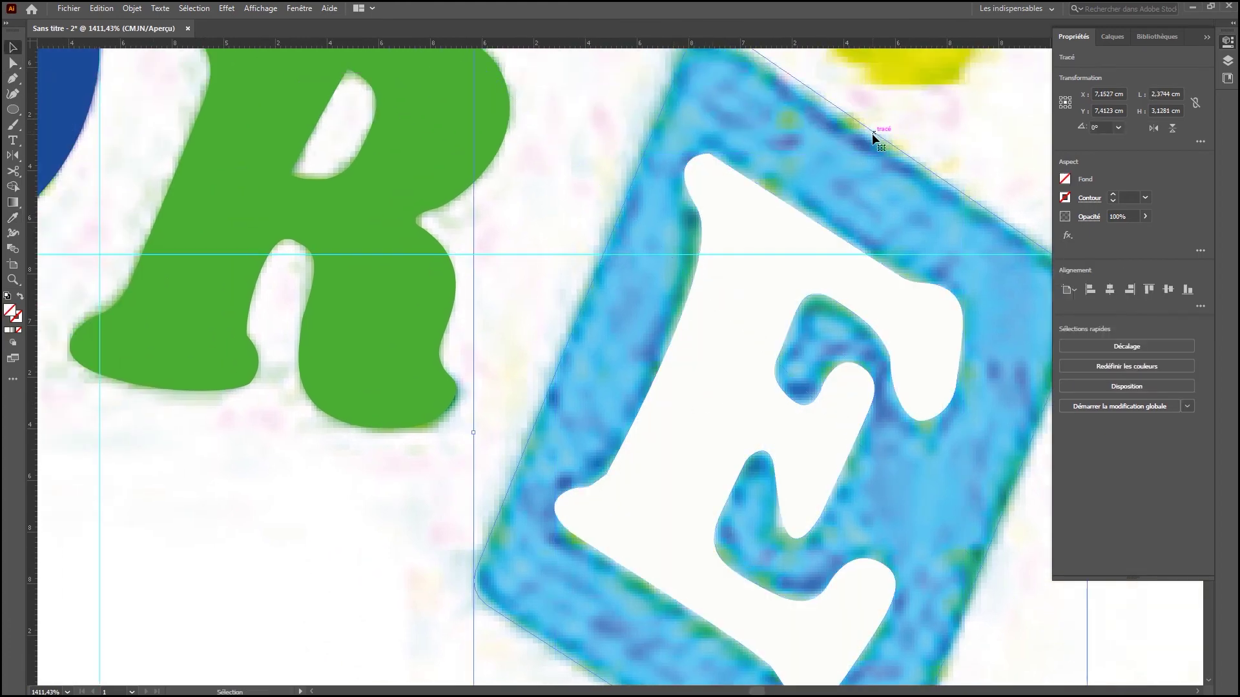
pyautogui.press('a')
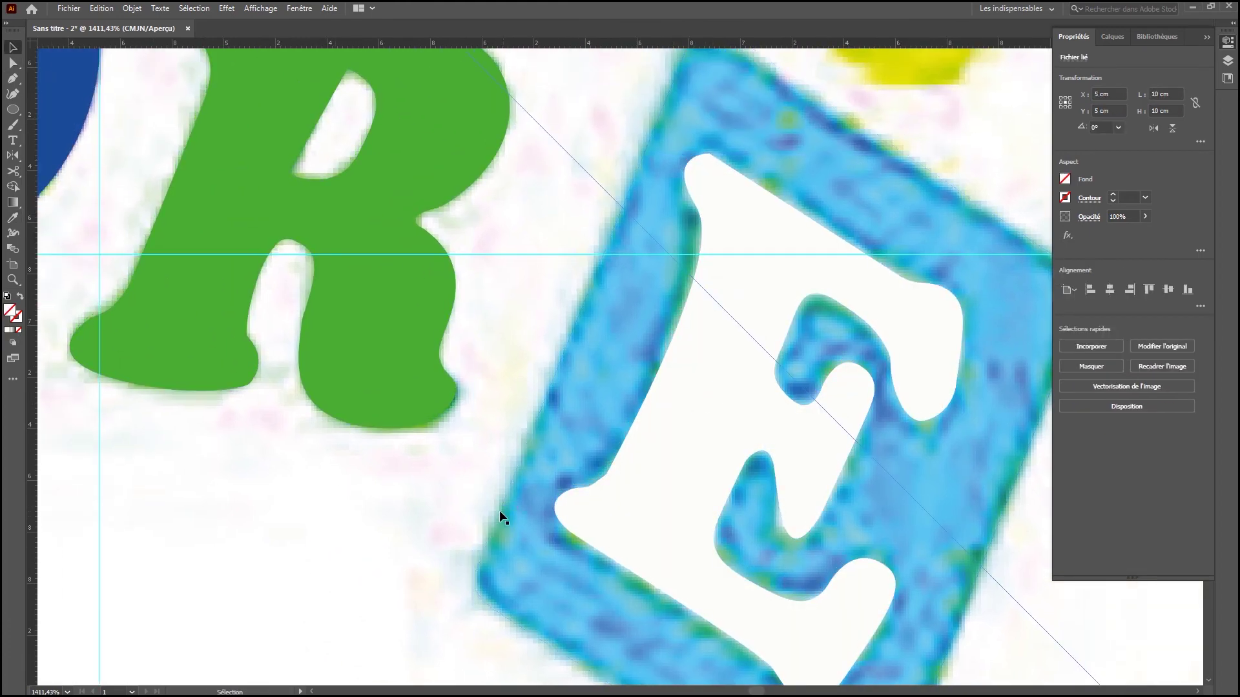
pyautogui.click(498, 516)
pyautogui.hotkey('ctrl', 'shift', 'z')
pyautogui.click(496, 516)
pyautogui.click(495, 516)
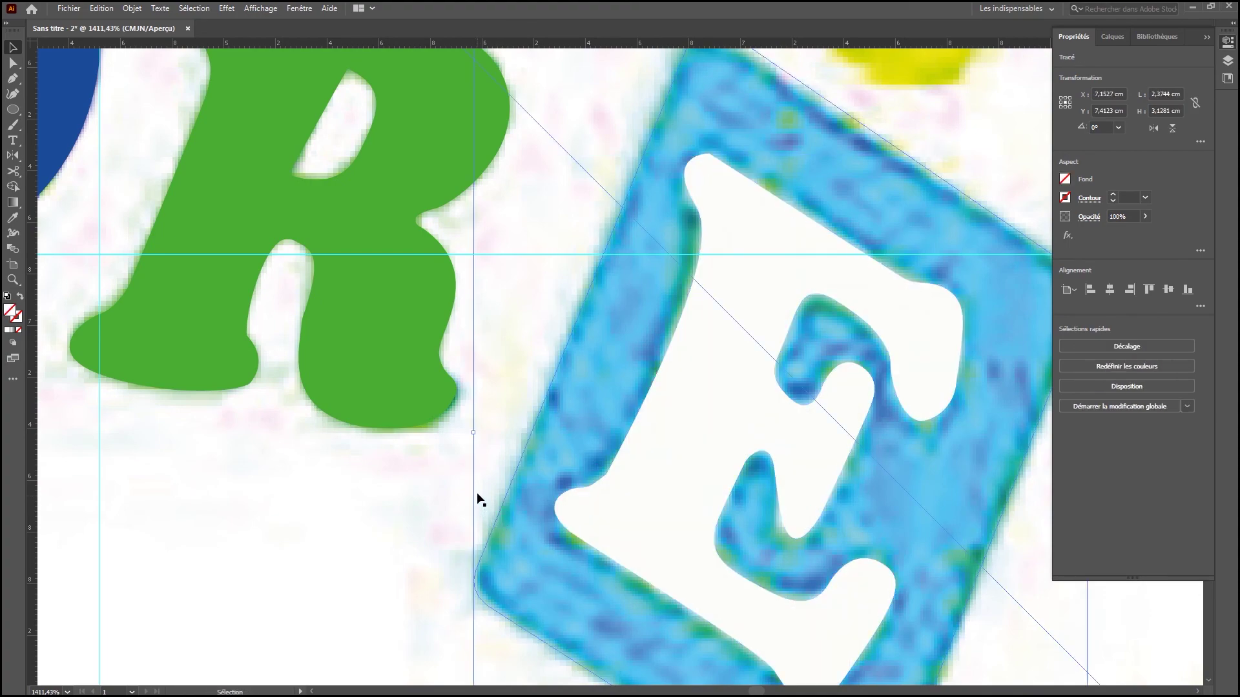
pyautogui.press('i')
pyautogui.click(522, 521)
# Select the blue block together with the E and cut the letter out of the block with the Shape Builder.
pyautogui.press('v')
pyautogui.keyDown('shift'); pyautogui.click(780, 421); pyautogui.keyUp('shift')
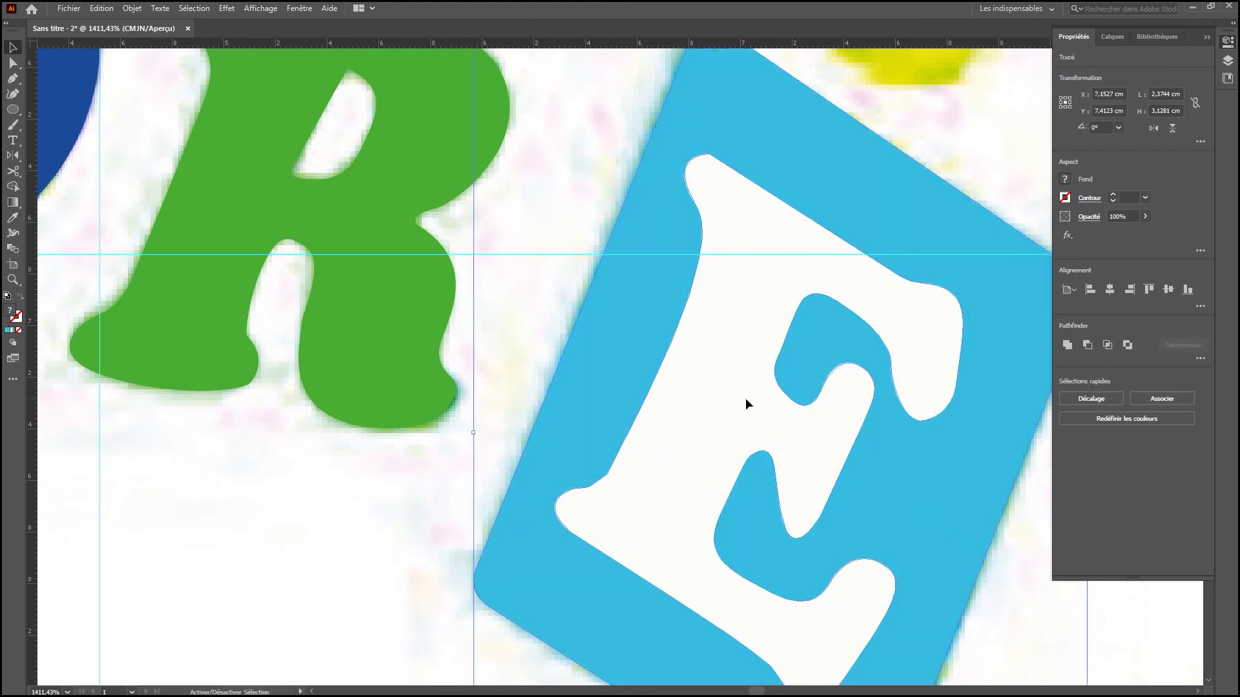
pyautogui.hotkey('shift', 'm')
pyautogui.moveTo(754, 319); pyautogui.dragTo(705, 412)
# Outline the yellow block behind the N with a closed four-cornered Pen path and remove its fill.
pyautogui.press('z')
pyautogui.moveTo(717, 404); pyautogui.dragTo(562, 293)
pyautogui.moveTo(794, 374); pyautogui.dragTo(874, 442)
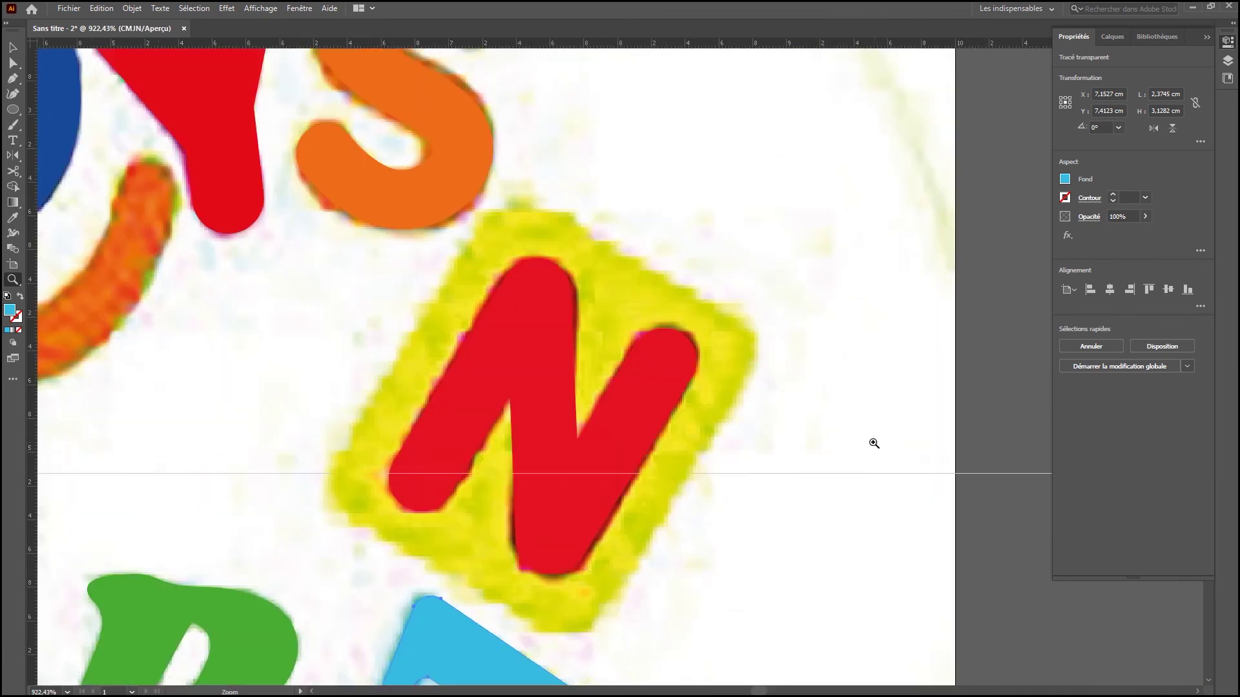
pyautogui.moveTo(701, 387); pyautogui.dragTo(732, 324)
pyautogui.click(539, 126)
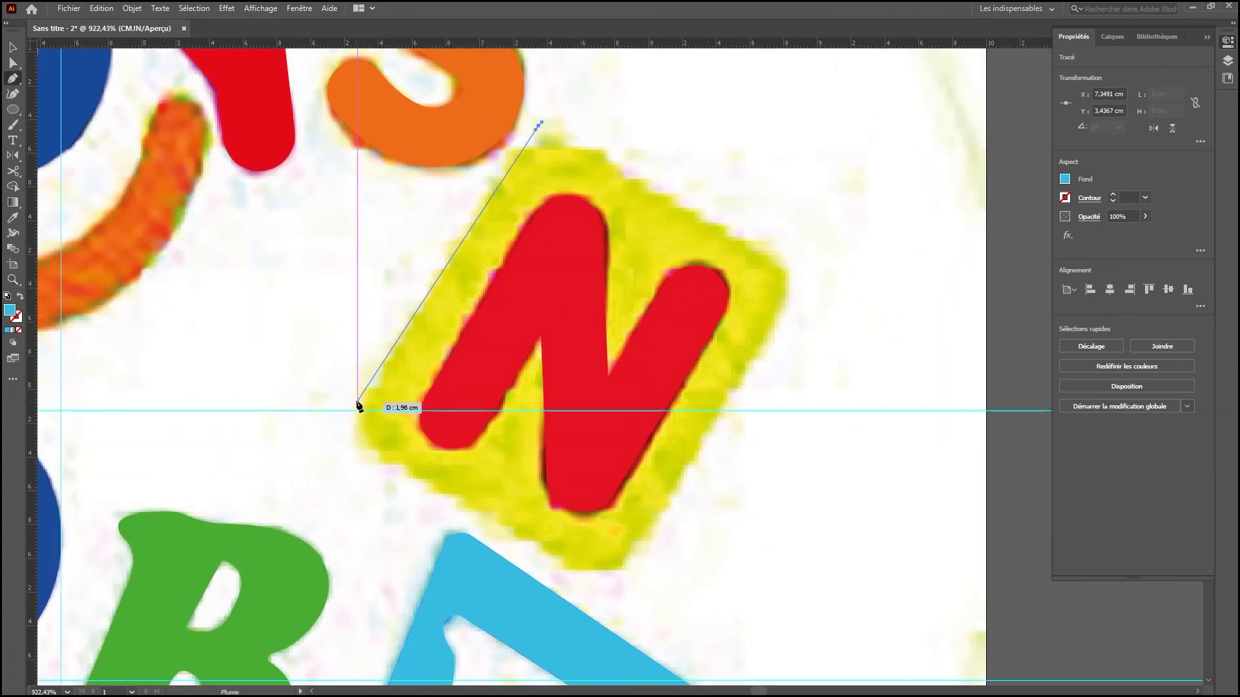
pyautogui.click(344, 426)
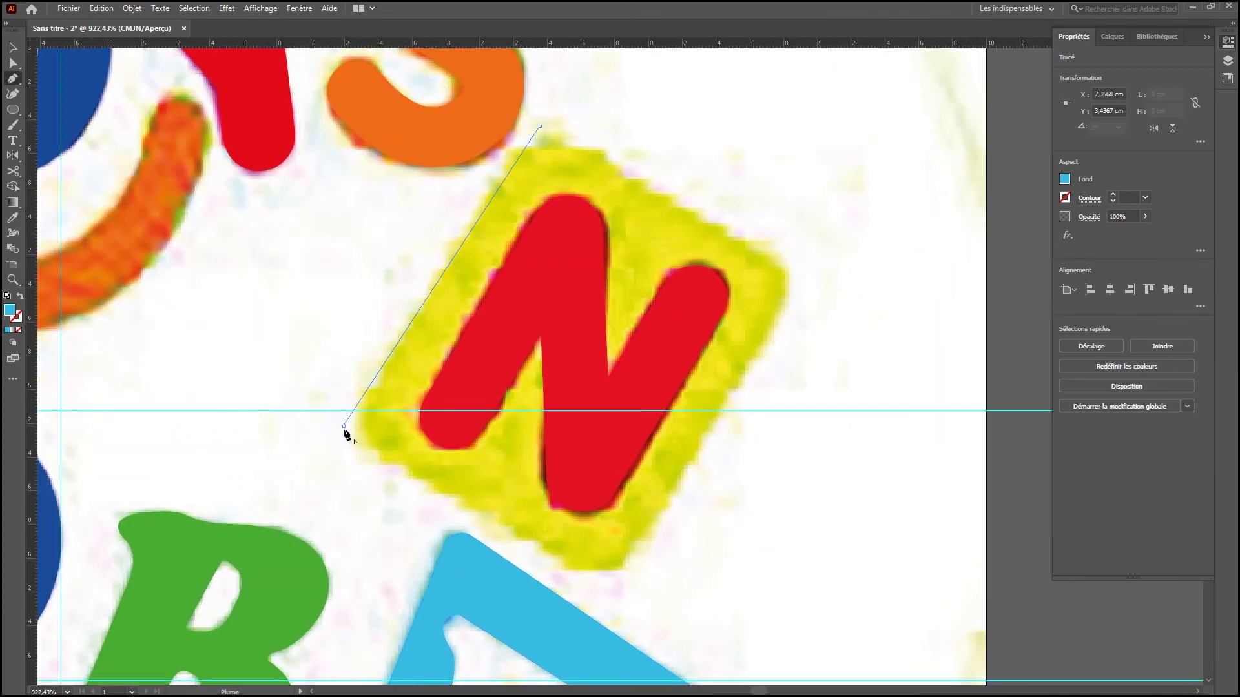
pyautogui.click(604, 587)
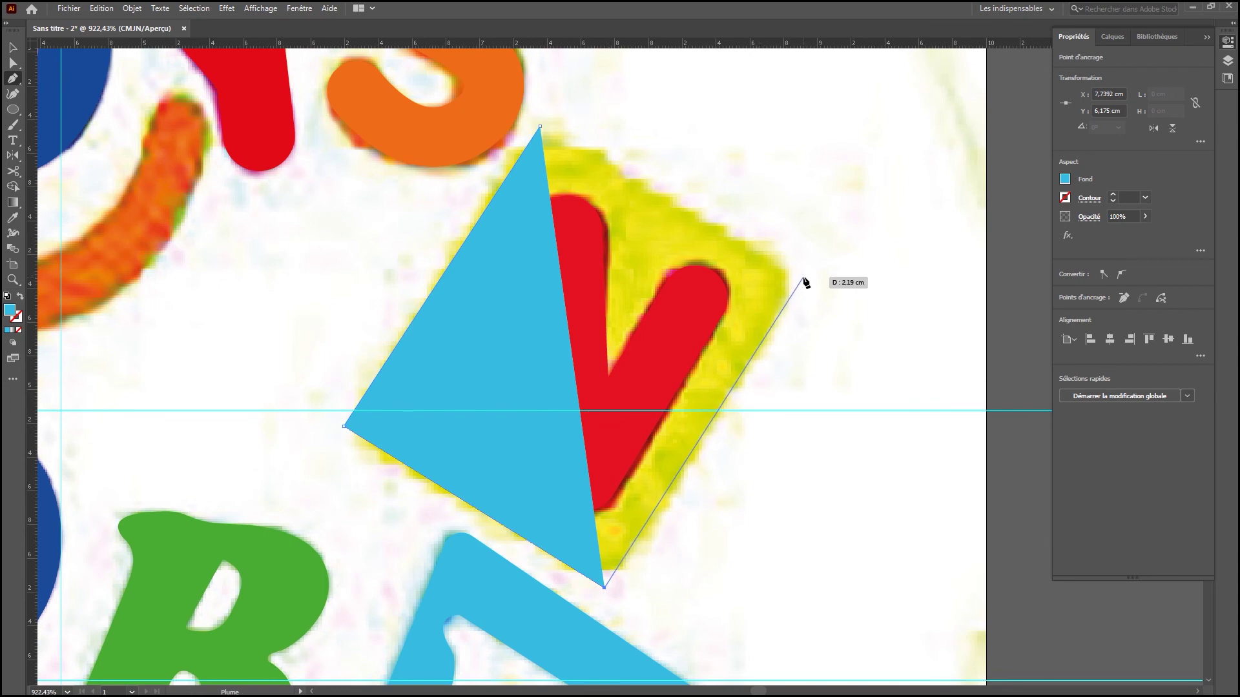
pyautogui.click(802, 277)
pyautogui.press('a')
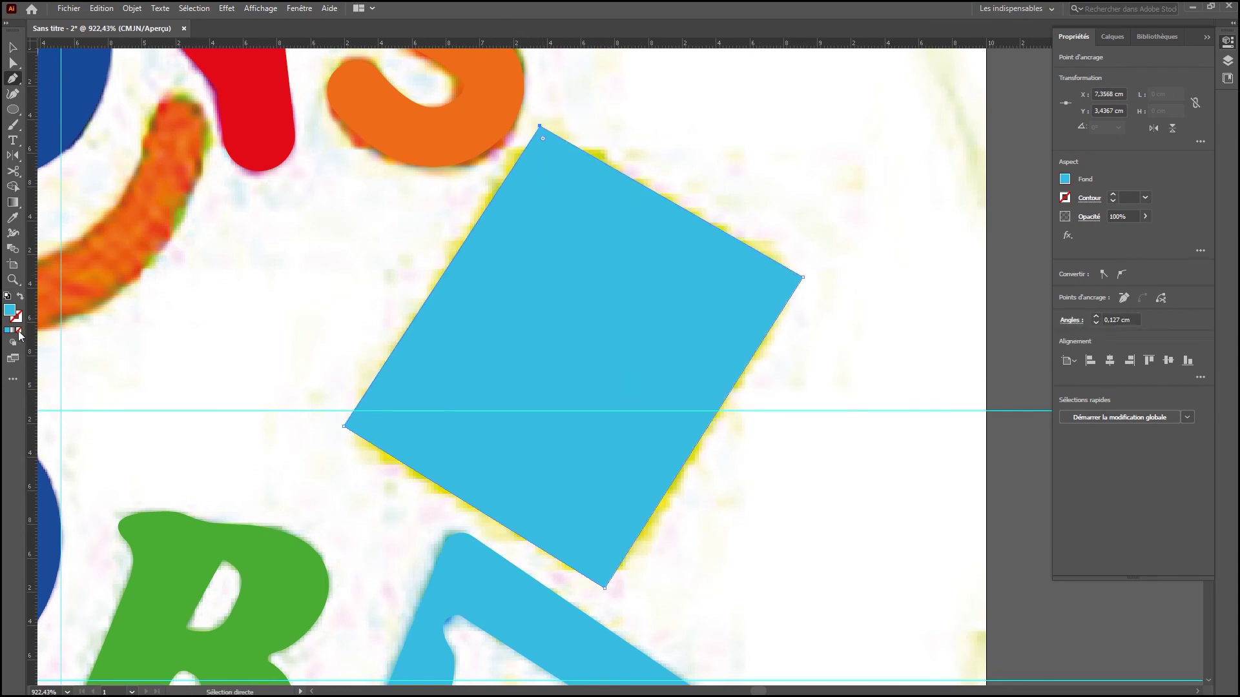
pyautogui.click(18, 331)
# Select the red N's stroked path and expand its fill and stroke into a filled shape.
pyautogui.press('v')
pyautogui.rightClick(567, 256)
pyautogui.click(568, 257)
pyautogui.rightClick(571, 341)
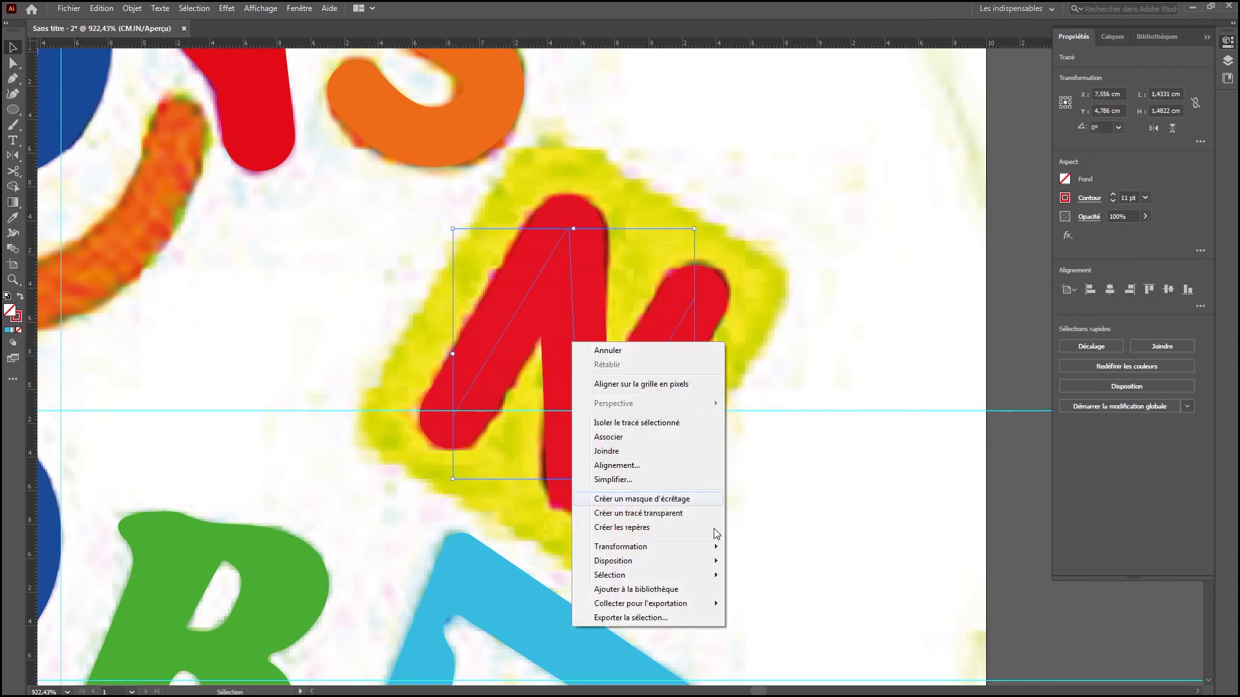
pyautogui.click(545, 274)
pyautogui.click(132, 8)
pyautogui.click(155, 166)
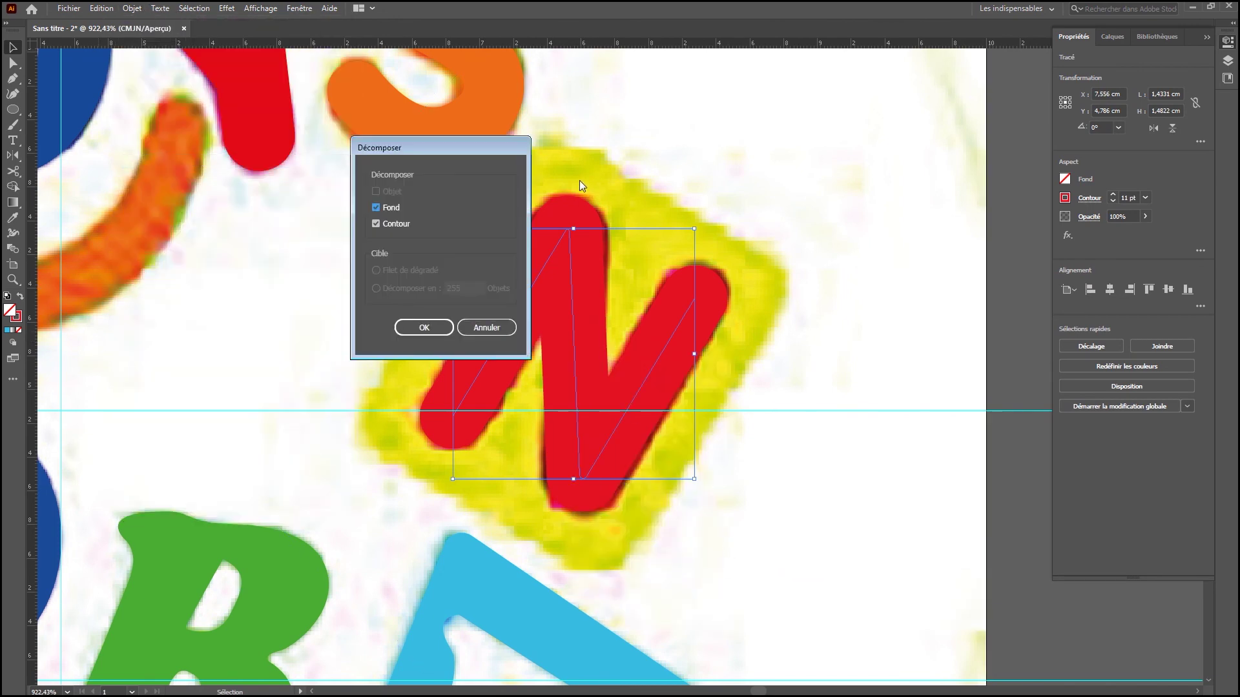
pyautogui.press('Return')
# Round all four corners of the N's block outline and fill it with yellow sampled from the image.
pyautogui.click(646, 192)
pyautogui.click(651, 187)
pyautogui.press('i')
pyautogui.click(652, 230)
pyautogui.press('v')
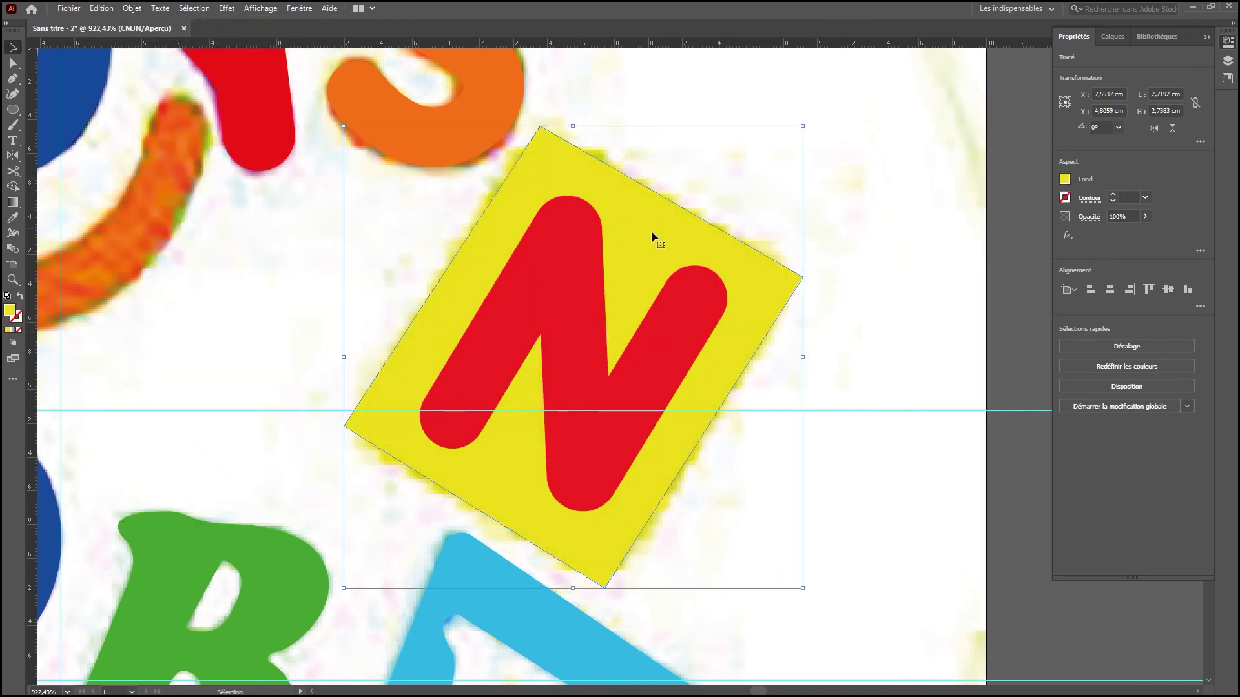
pyautogui.hotkey('ctrl', 'z')
pyautogui.press('a')
pyautogui.moveTo(547, 139); pyautogui.dragTo(556, 178)
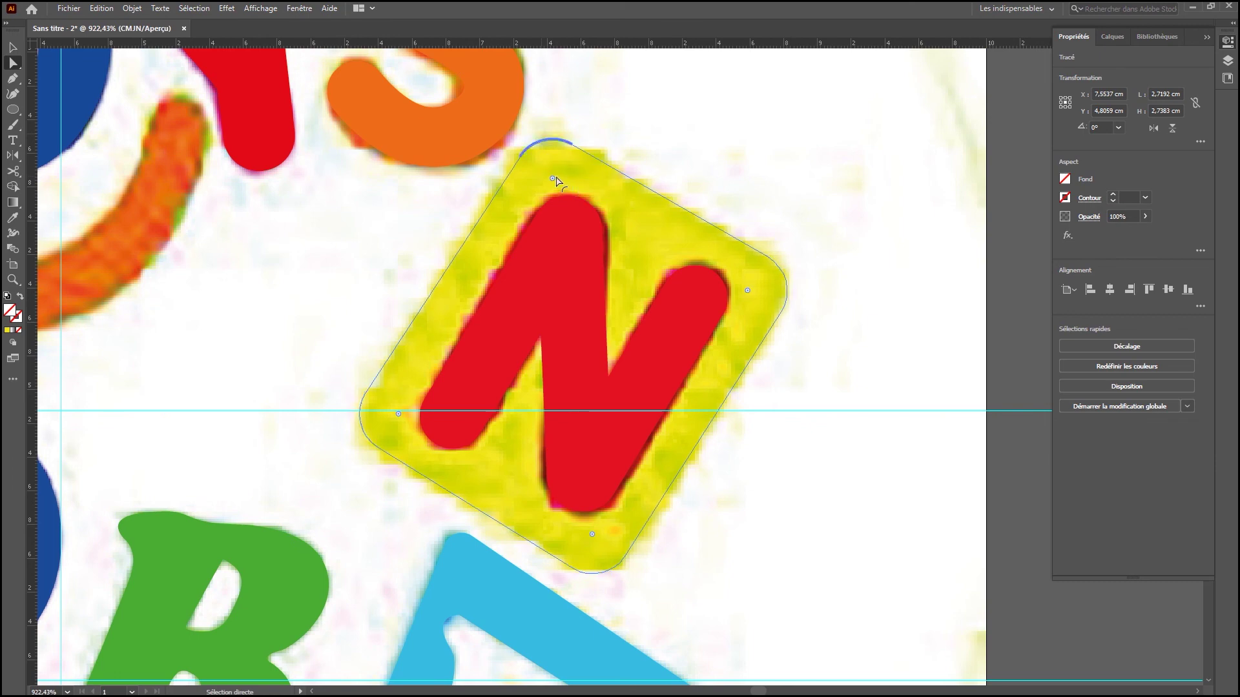
pyautogui.press('i')
pyautogui.click(7, 330)
pyautogui.click(751, 64)
# Trace the centre line of the orange smile below the first O with a three-point Pen curve.
pyautogui.press('z')
pyautogui.keyDown('alt'); pyautogui.click(501, 211); pyautogui.keyUp('alt')
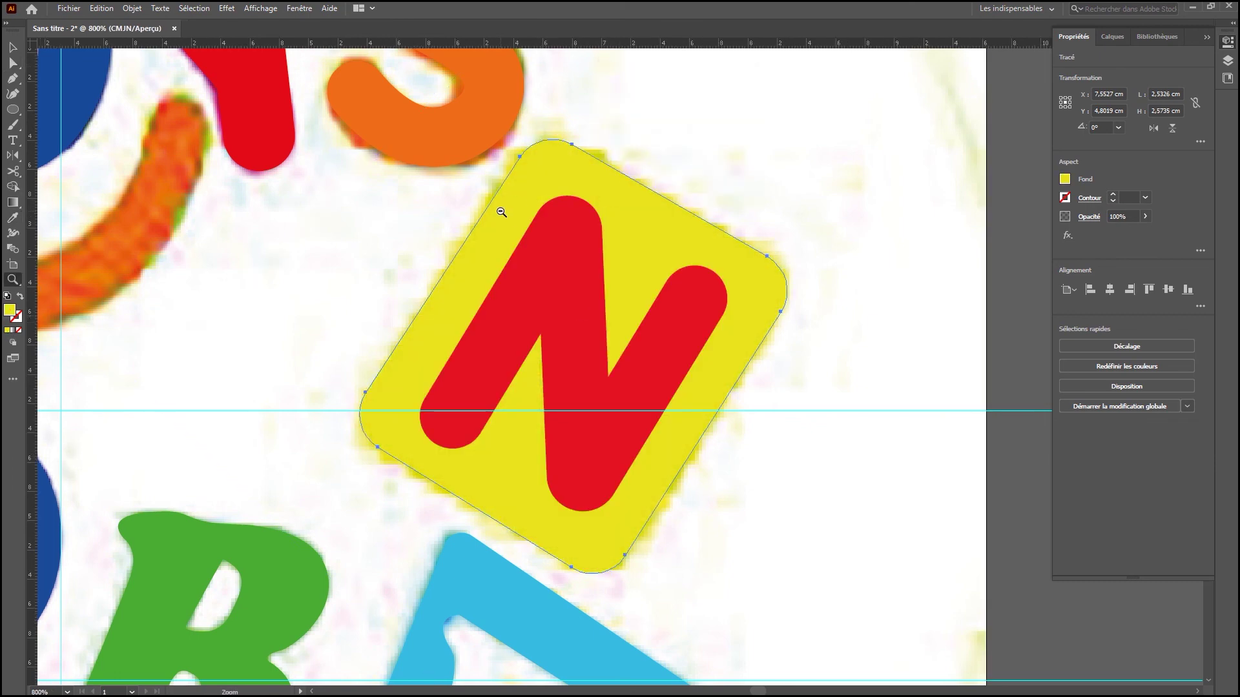
pyautogui.keyDown('alt'); pyautogui.click(313, 330); pyautogui.keyUp('alt')
pyautogui.moveTo(386, 303); pyautogui.dragTo(716, 515)
pyautogui.moveTo(822, 423); pyautogui.dragTo(715, 437)
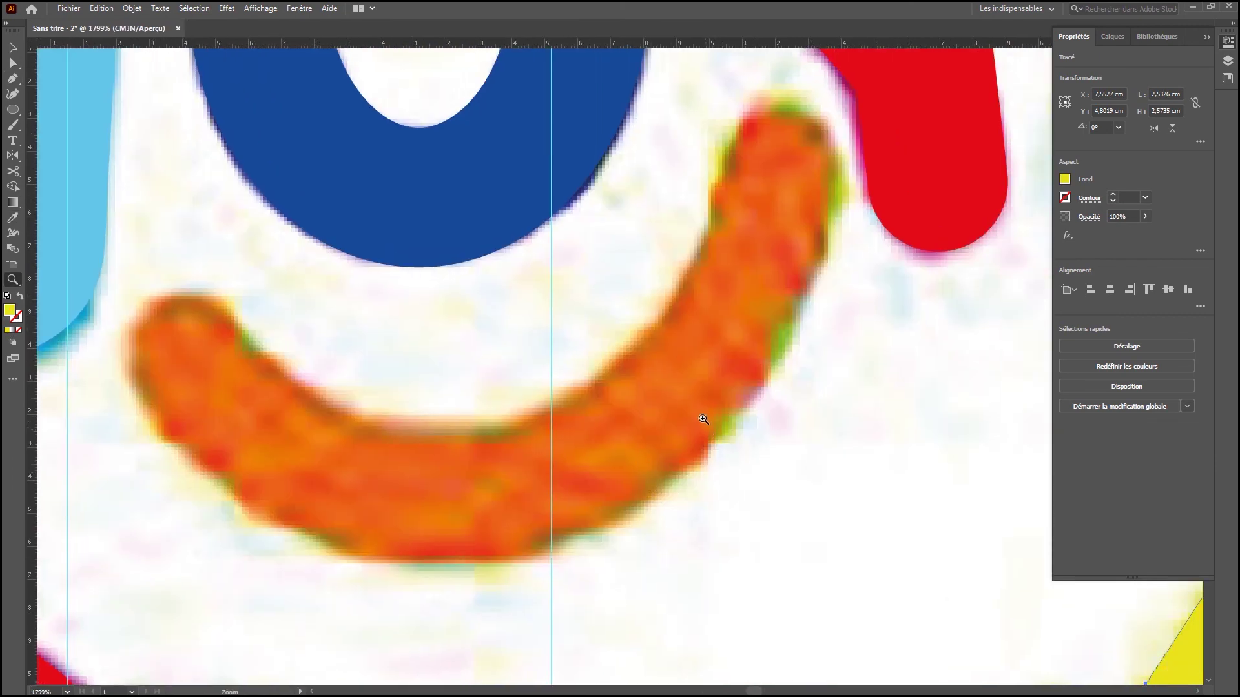
pyautogui.click(169, 345)
pyautogui.scroll(2, 517, 404)
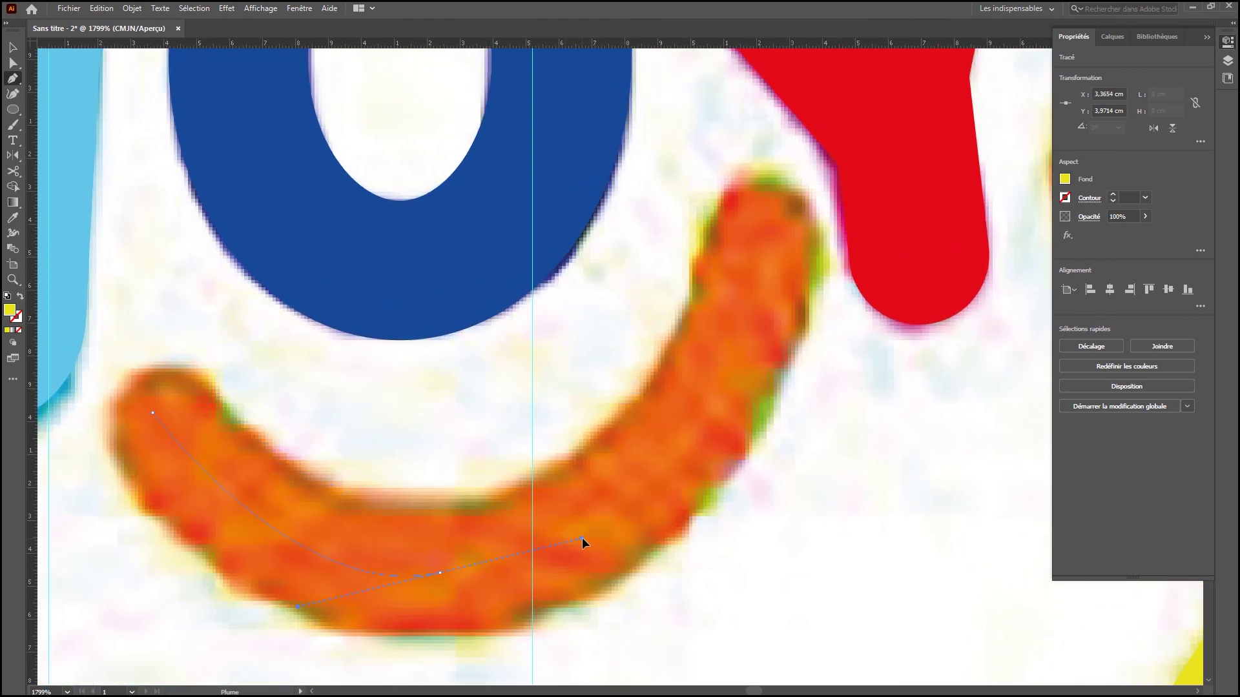
pyautogui.moveTo(582, 542); pyautogui.dragTo(582, 543)
pyautogui.moveTo(815, 45); pyautogui.dragTo(802, 169)
pyautogui.moveTo(795, 430); pyautogui.dragTo(863, 203)
# Give the smile curve an orange stroke sampled from the image, and adjust its middle anchor and handle.
pyautogui.press('i')
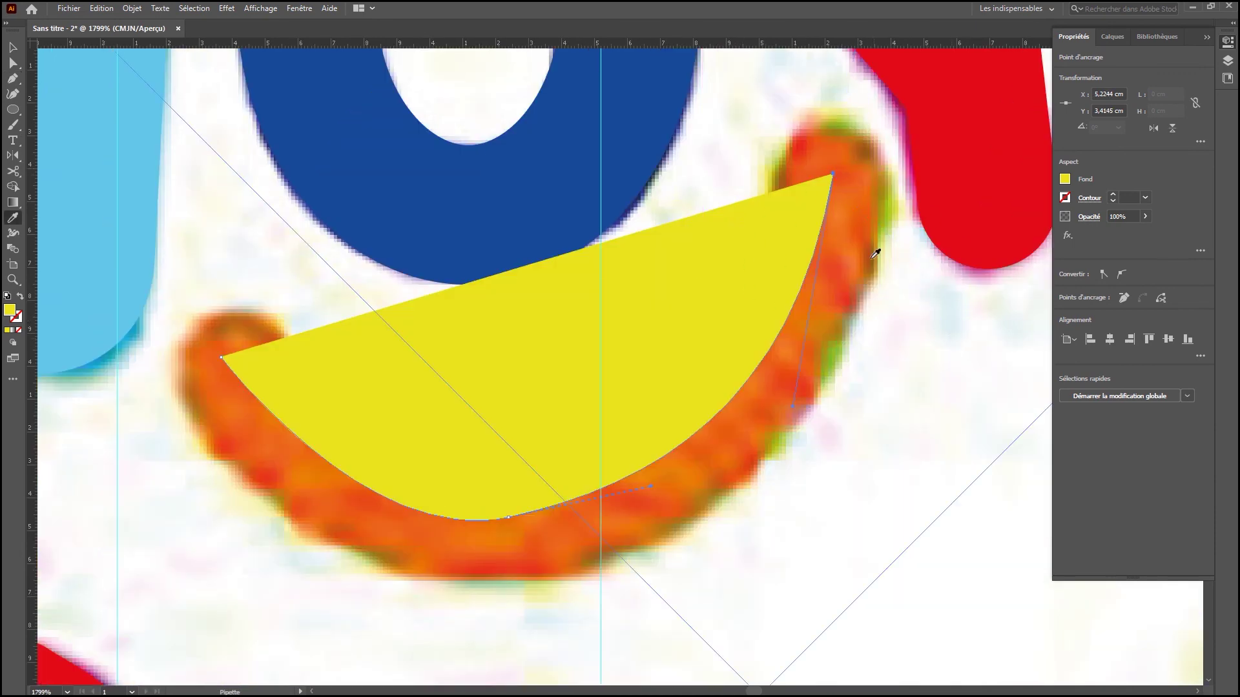
pyautogui.click(861, 210)
pyautogui.hotkey('shift', 'x')
pyautogui.press('a')
pyautogui.moveTo(507, 517); pyautogui.dragTo(529, 512)
pyautogui.moveTo(388, 542); pyautogui.dragTo(361, 543)
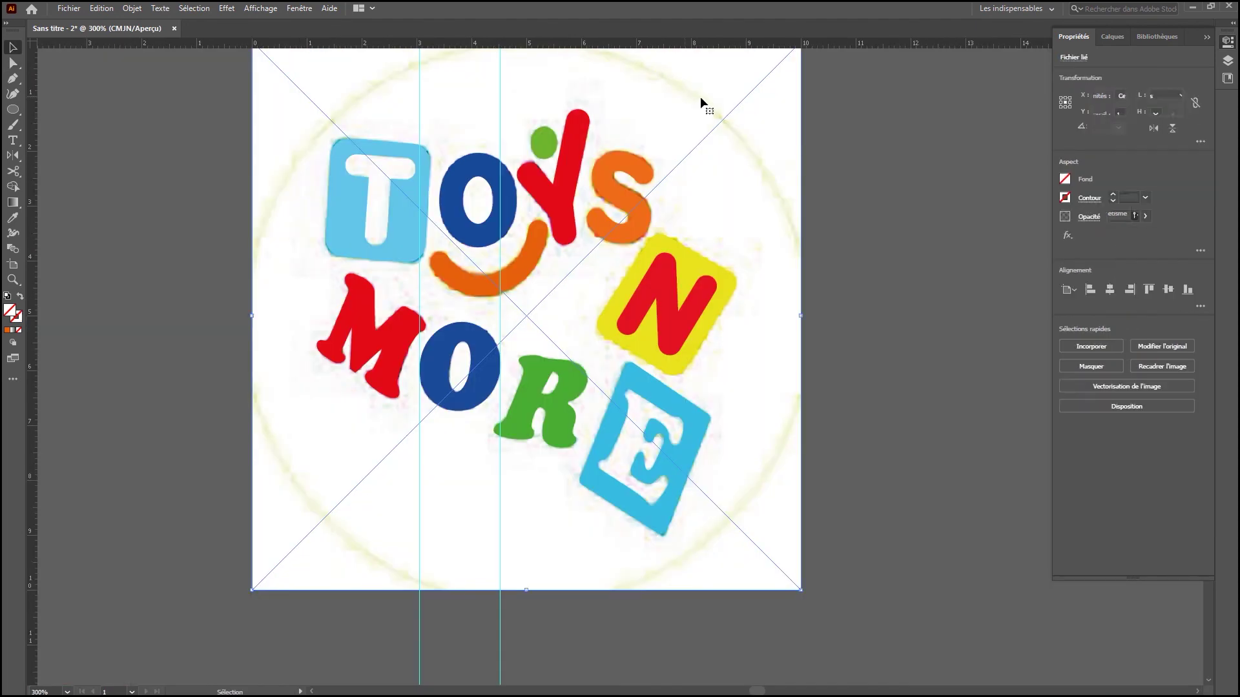
# Move the reference image off the artboard to sit beside the traced logo, and delete the two vertical guides.
pyautogui.moveTo(700, 98); pyautogui.dragTo(125, 136)
pyautogui.moveTo(308, 167); pyautogui.dragTo(519, 146)
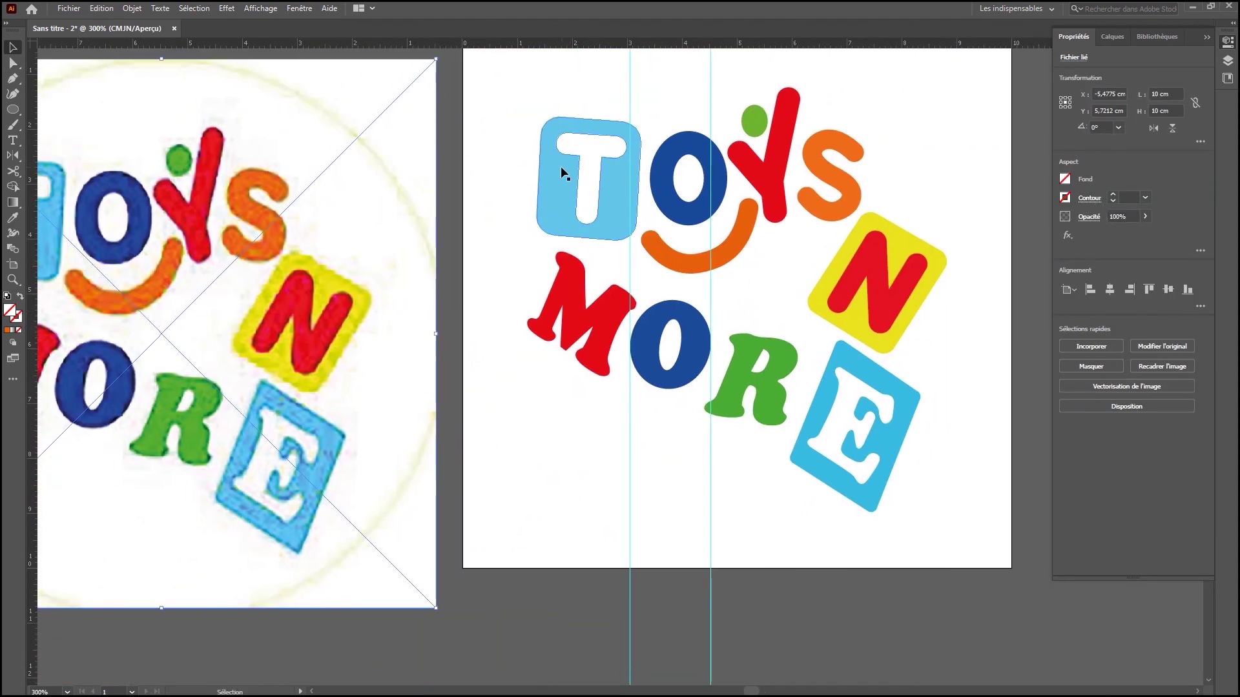
pyautogui.press('b')
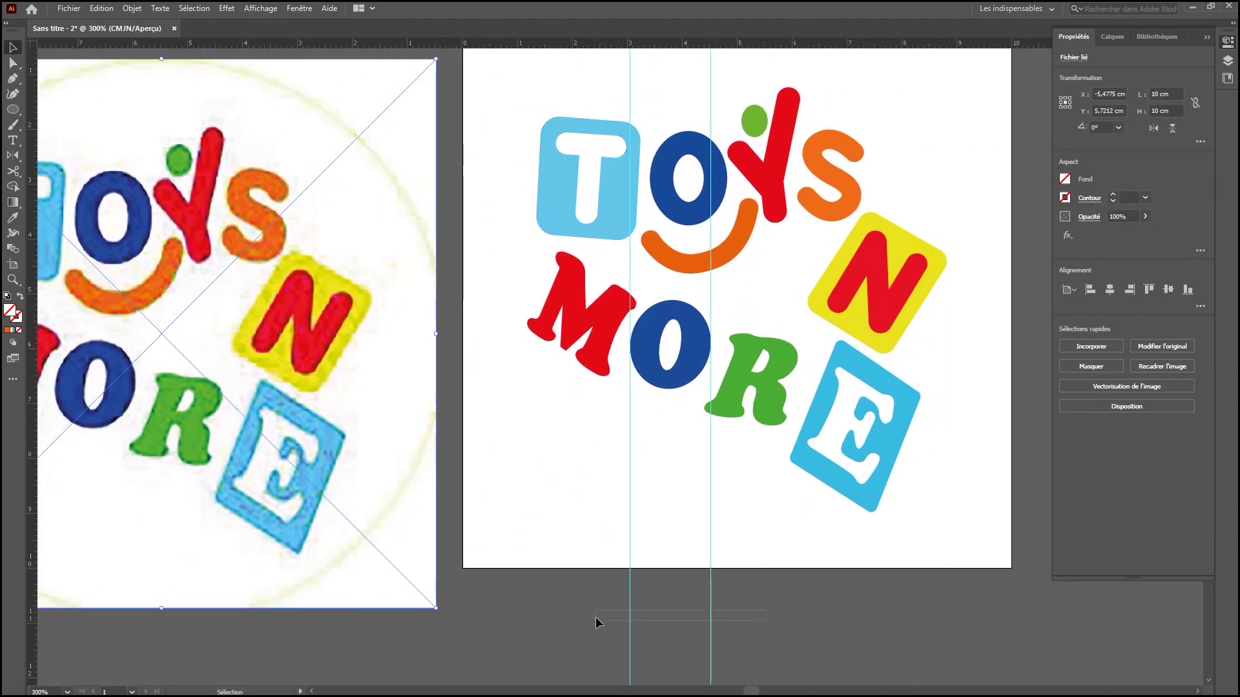
pyautogui.moveTo(595, 617); pyautogui.dragTo(594, 618)
pyautogui.press('Delete')
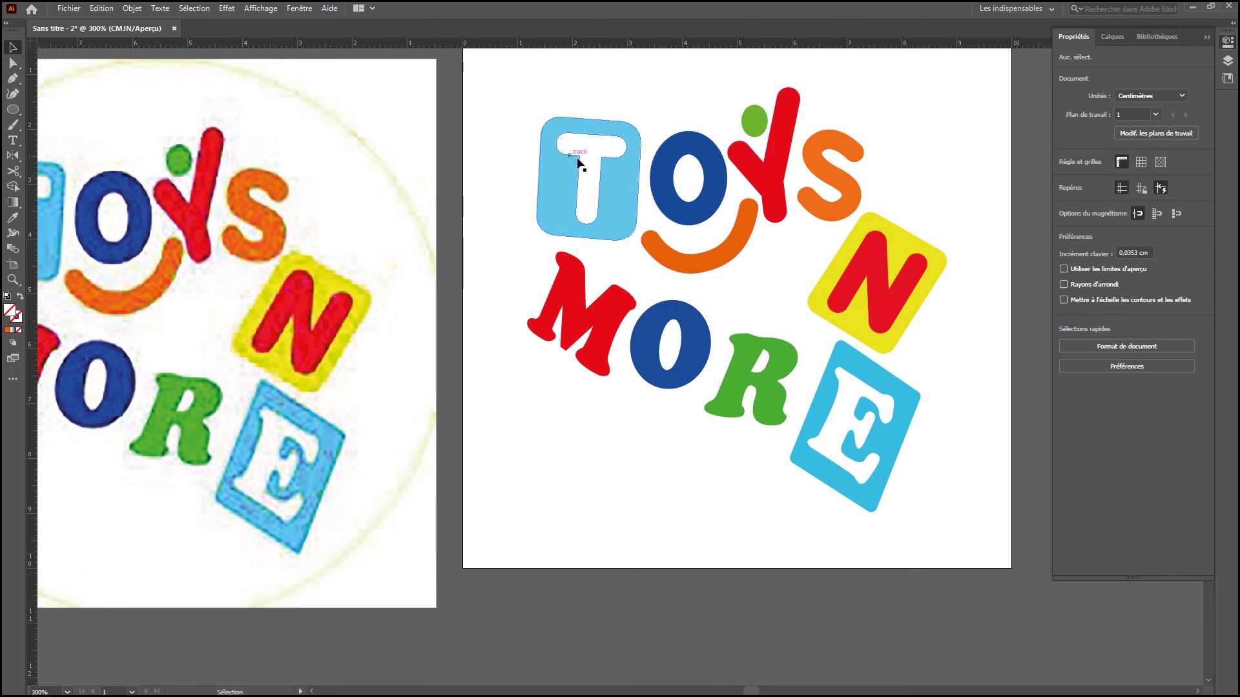
# Select the blue O ellipse in TOYS and expand its appearance.
pyautogui.click(678, 164)
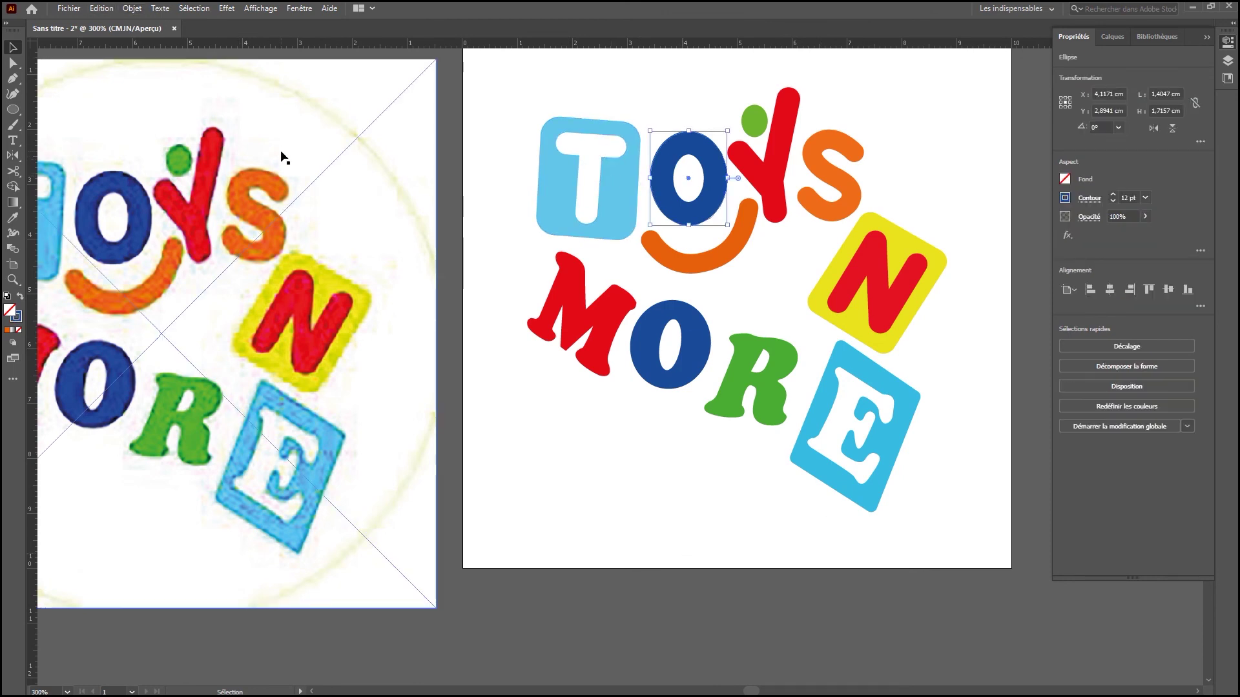
pyautogui.click(132, 7)
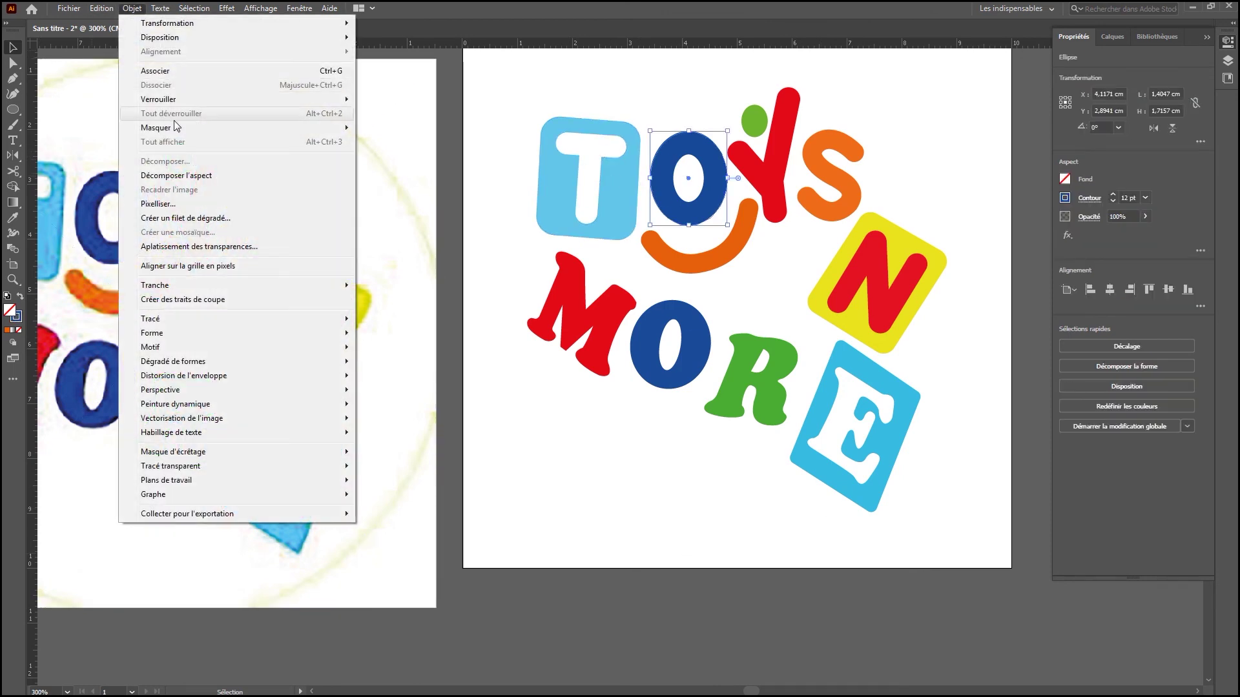
pyautogui.click(191, 176)
# Expand the orange S's stroked path in TOYS into a filled shape and deselect it.
pyautogui.click(788, 192)
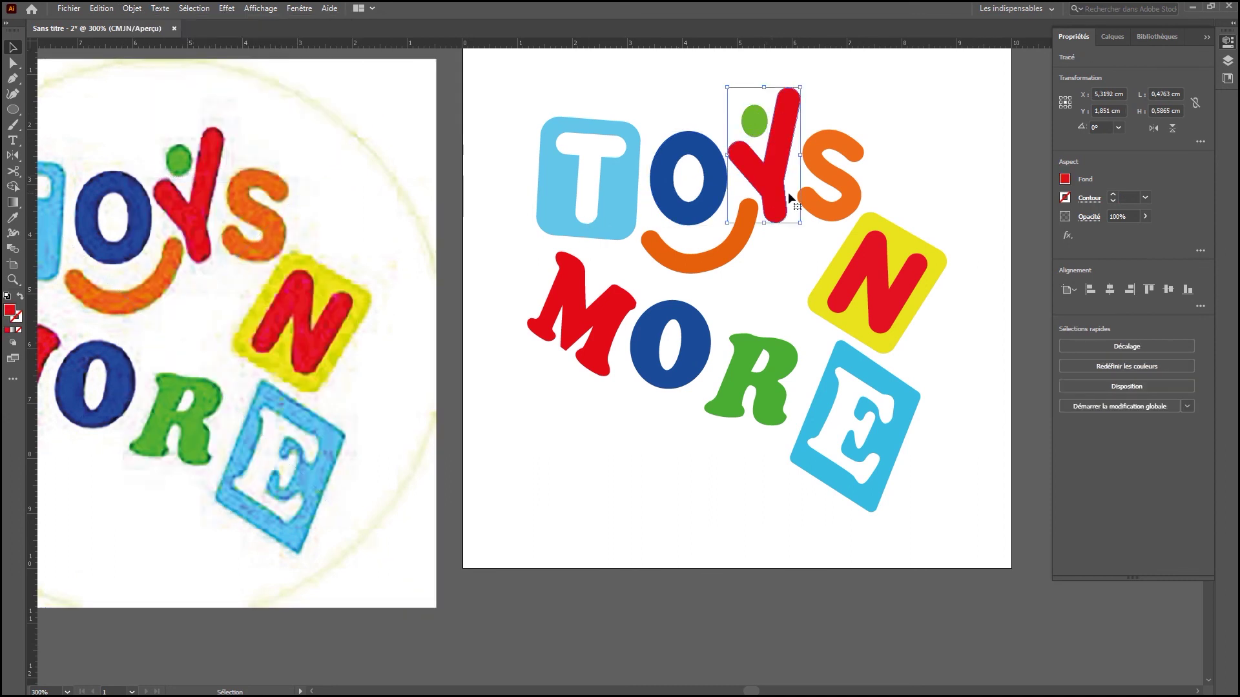
pyautogui.click(826, 176)
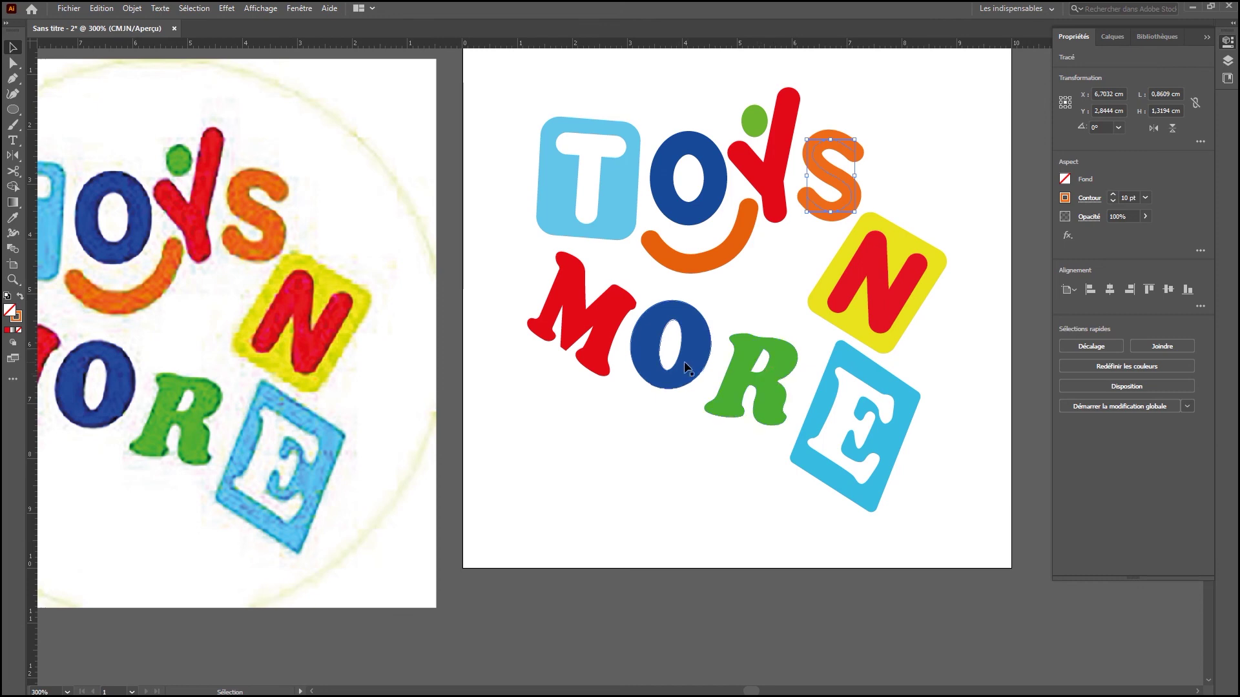
pyautogui.click(132, 8)
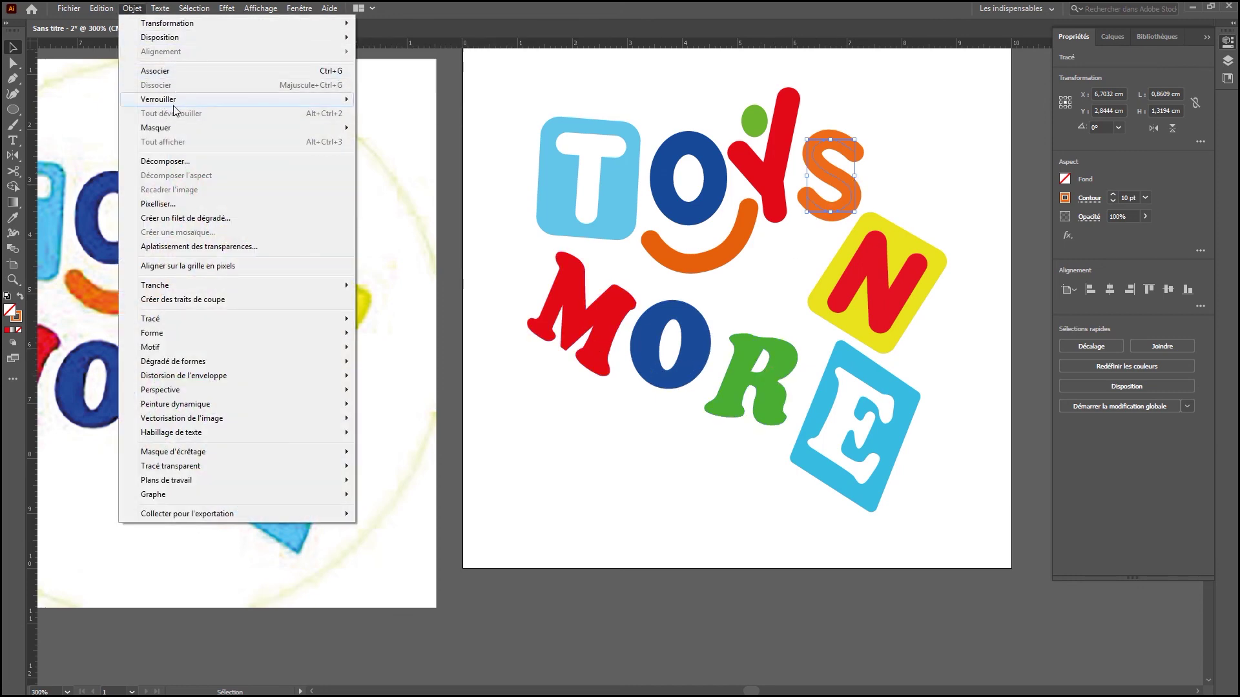
pyautogui.click(169, 160)
pyautogui.click(425, 327)
pyautogui.click(697, 581)
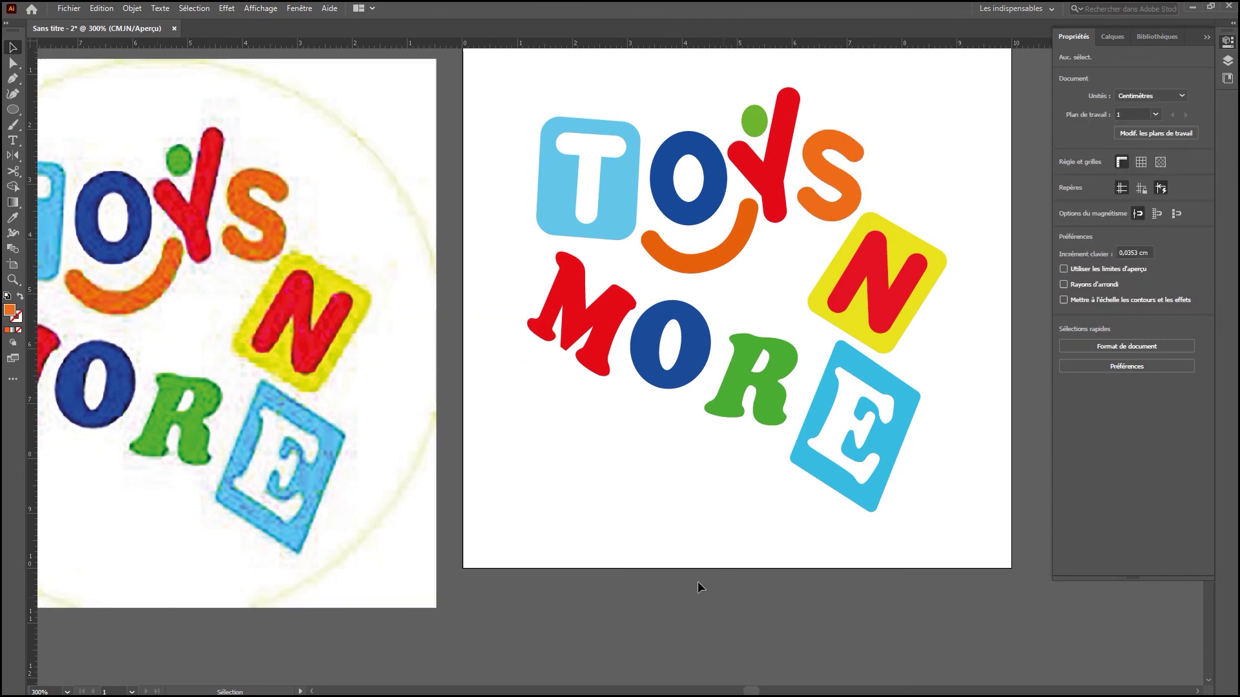
# Delete the reference image beside the artboard so that only the traced logo is left.
pyautogui.press('z')
pyautogui.hotkey('ctrl', '-')
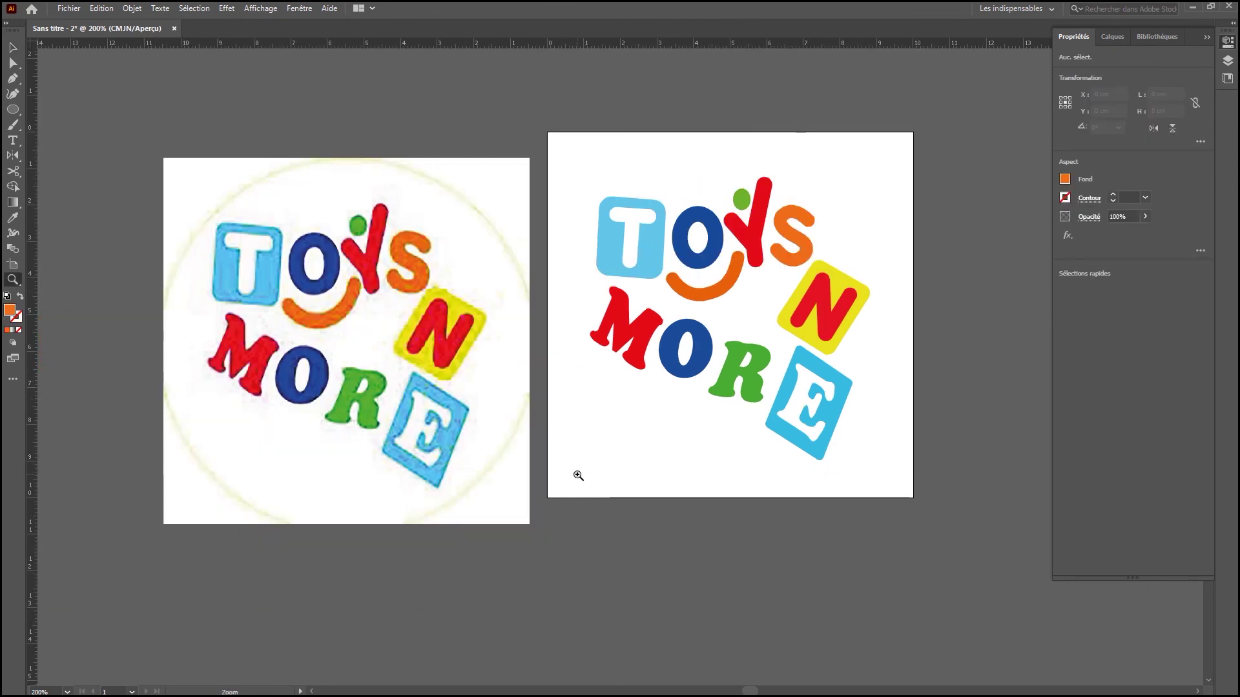
pyautogui.press('v')
pyautogui.click(486, 405)
pyautogui.press('Delete')
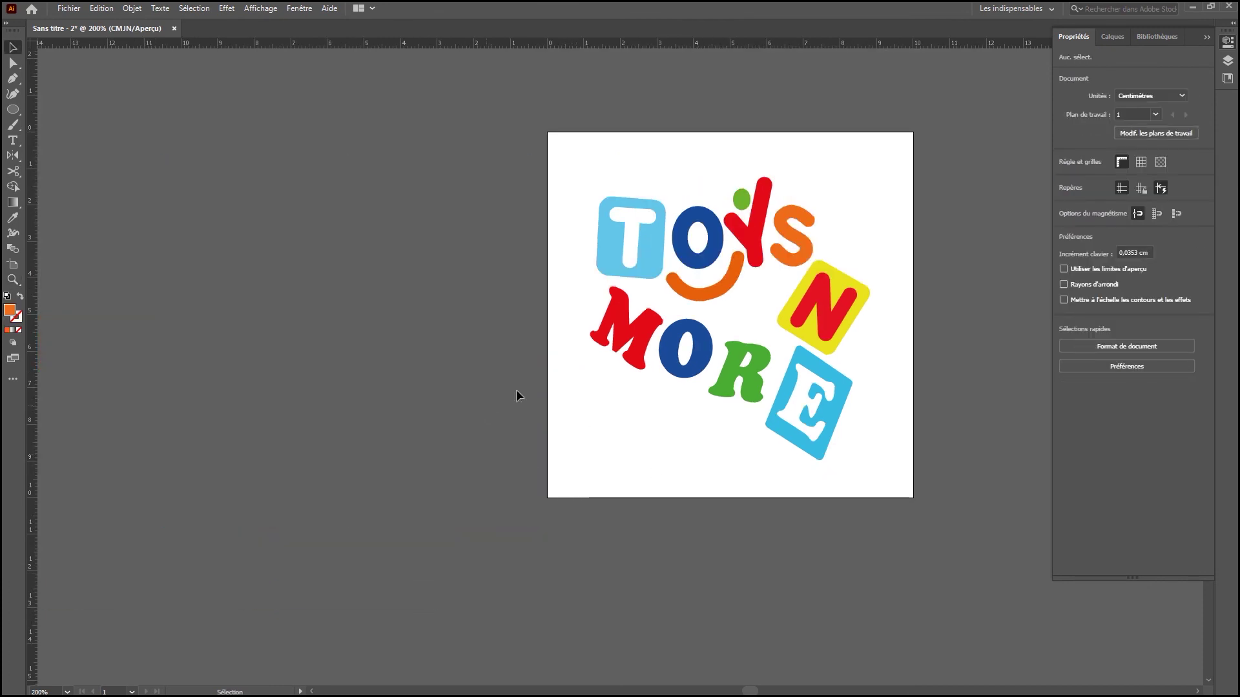
pyautogui.press('space')
pyautogui.moveTo(725, 245); pyautogui.dragTo(526, 280)
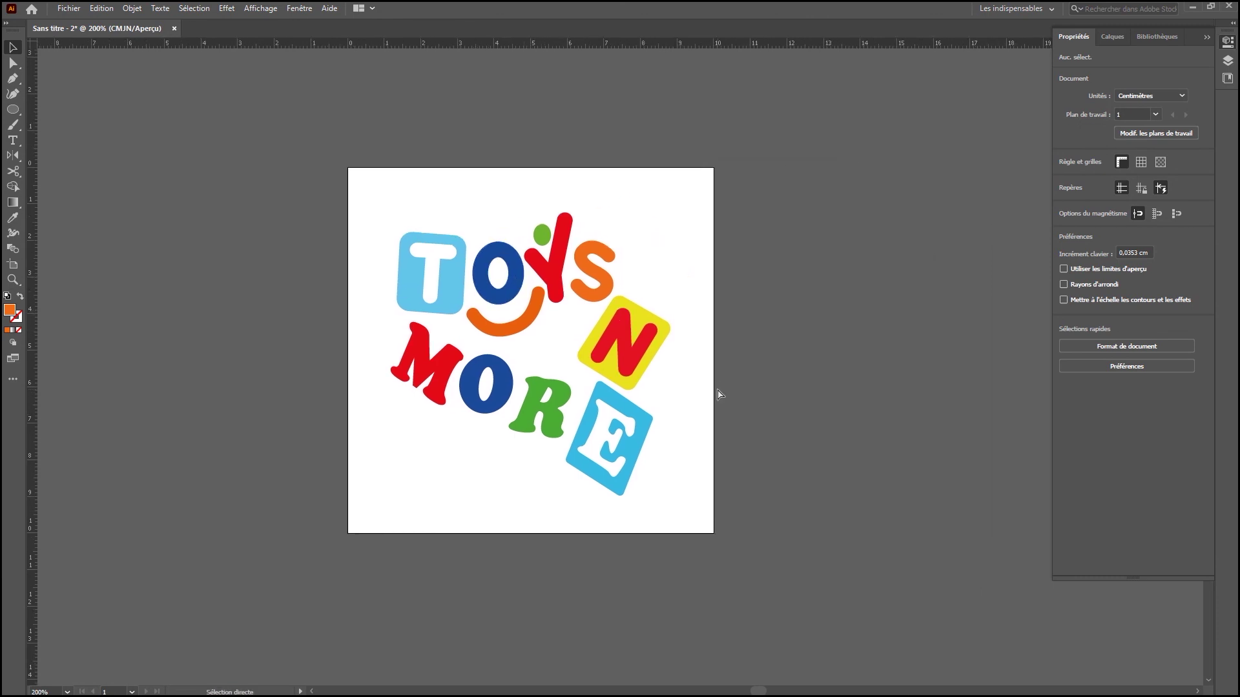
# Start saving the document as a new file in Clients > Septembre on drive H: and create a new folder there.
pyautogui.hotkey('ctrl', 'shift', 's')
pyautogui.click(38, 252)
pyautogui.doubleClick(158, 113)
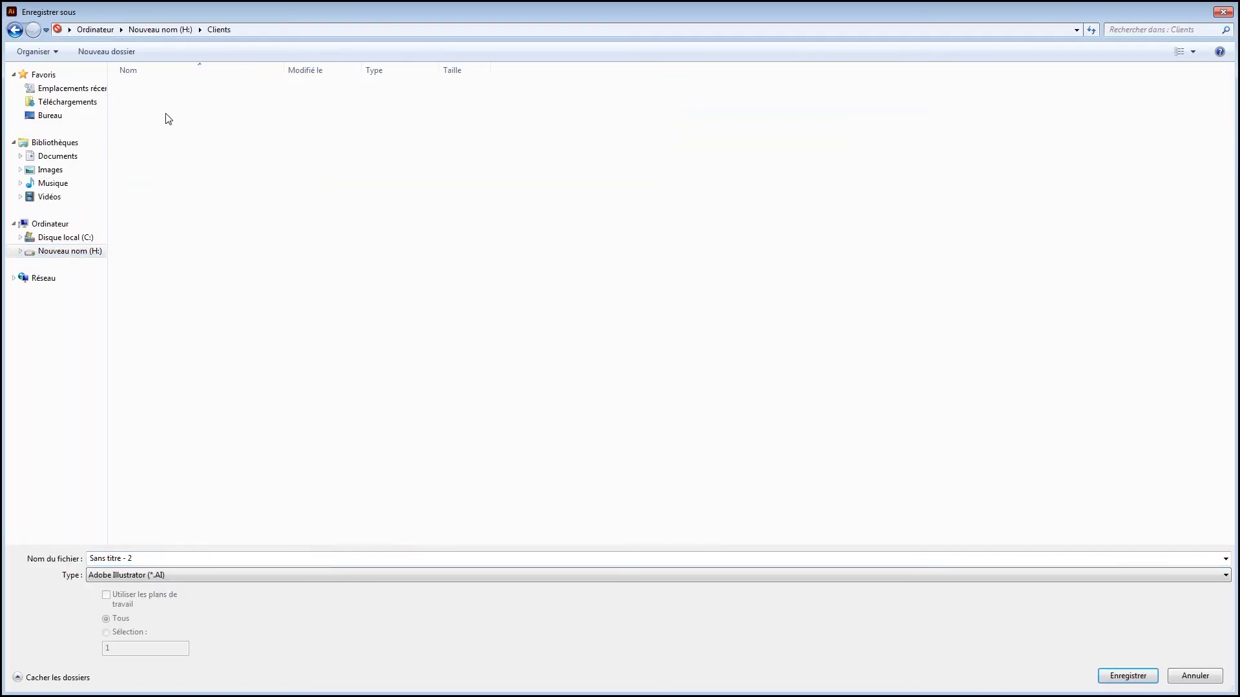
pyautogui.doubleClick(144, 157)
pyautogui.hotkey('ctrl', 'shift', 'n')
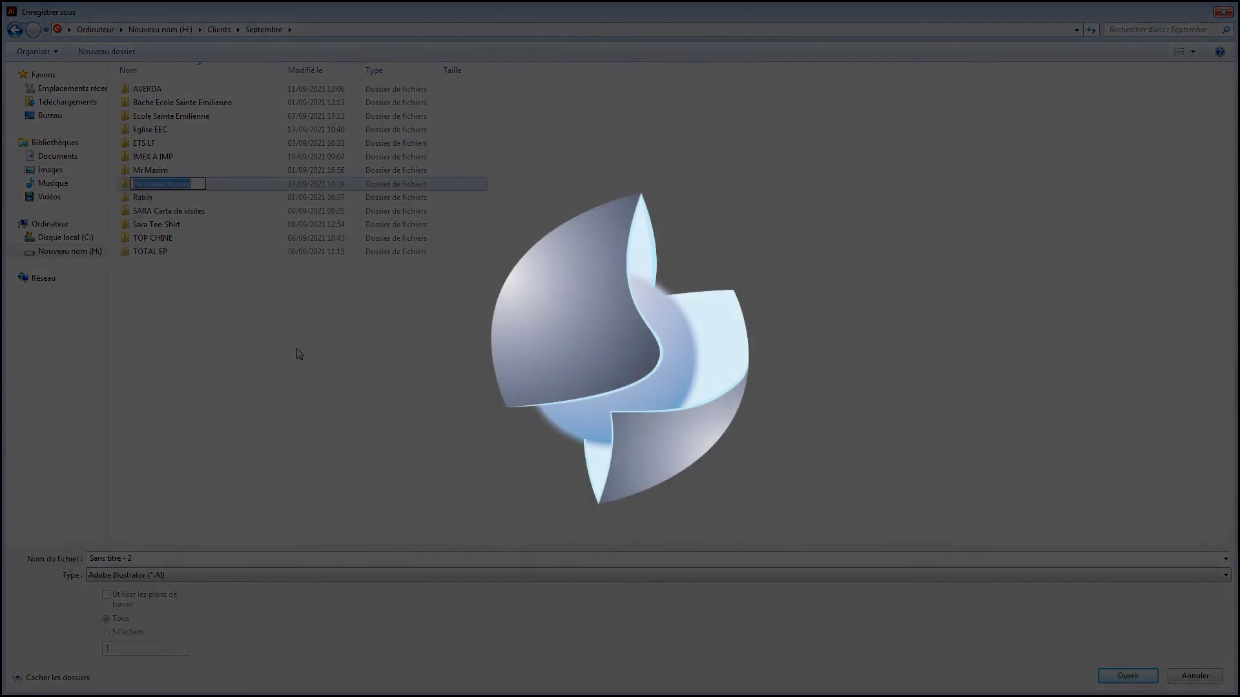